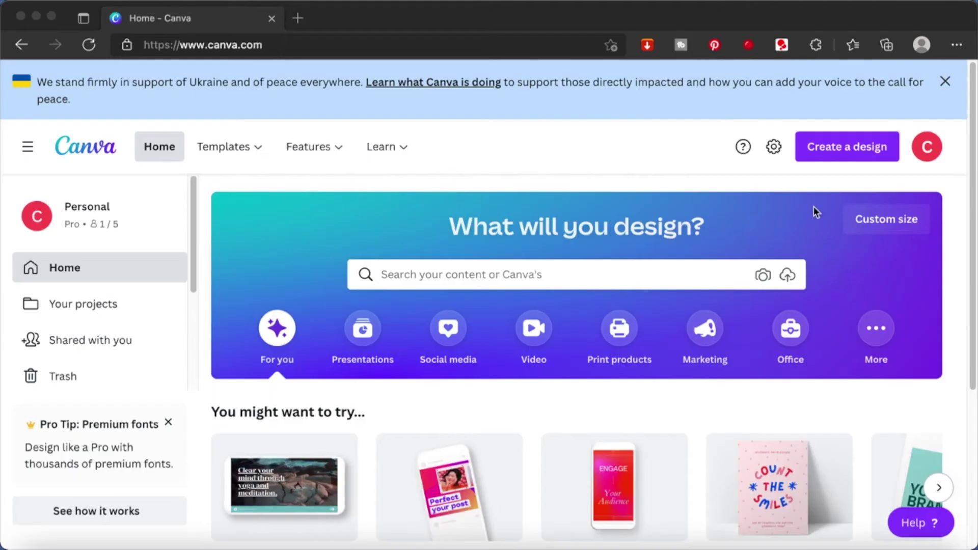
Create a new custom-size design of 5000 × 5000 px
left_click(830, 151)
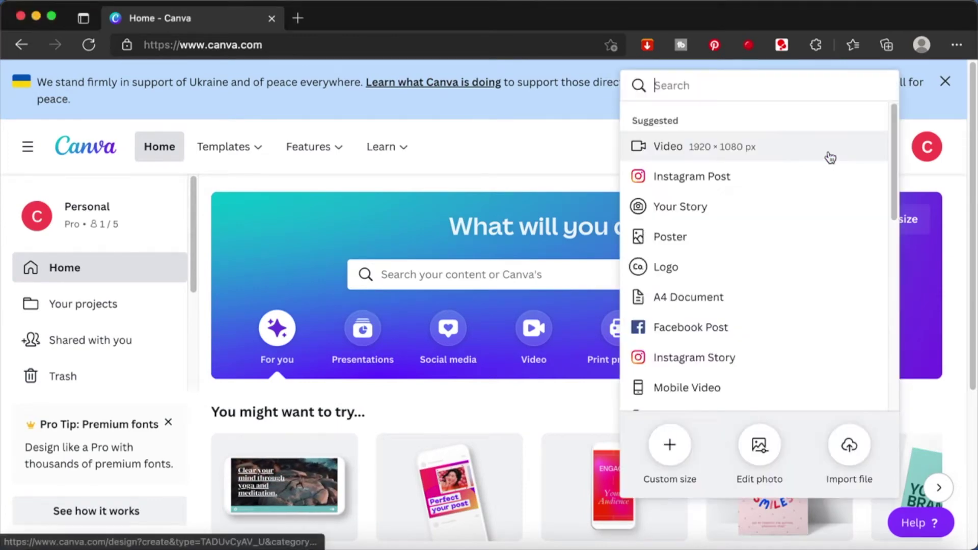
left_click(670, 448)
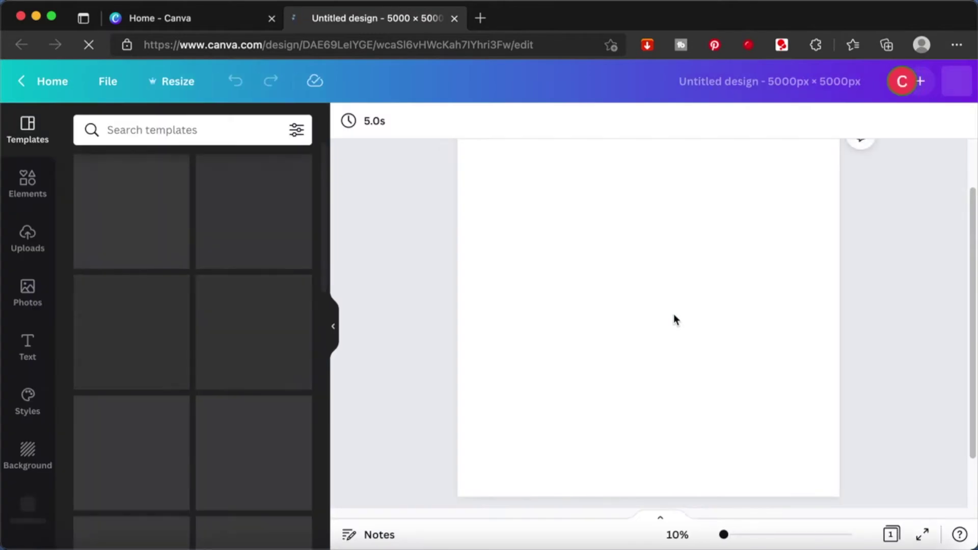
left_click(24, 181)
Launch the Character Builder app from Elements' More apps and show all head styles
scroll(7, 296, "down", 5)
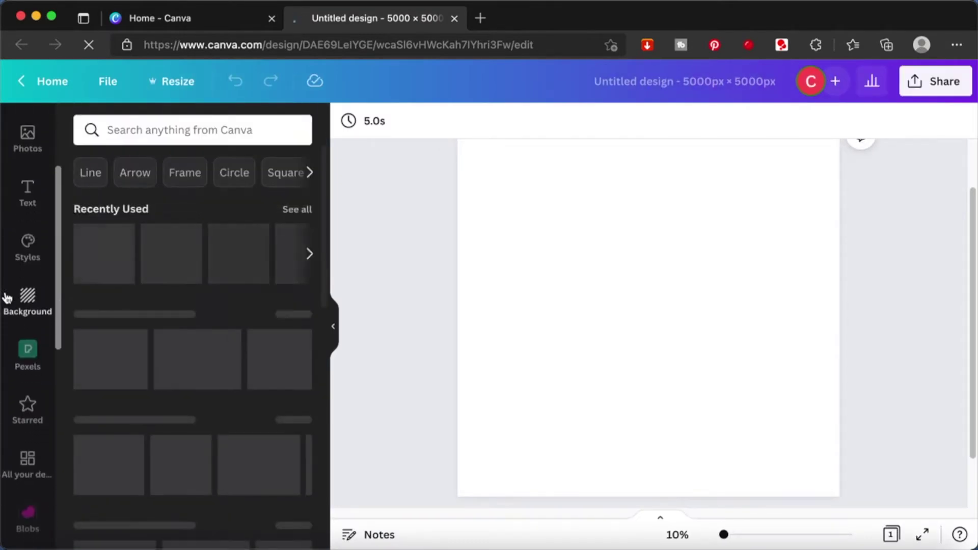
scroll(32, 502, "down", 8)
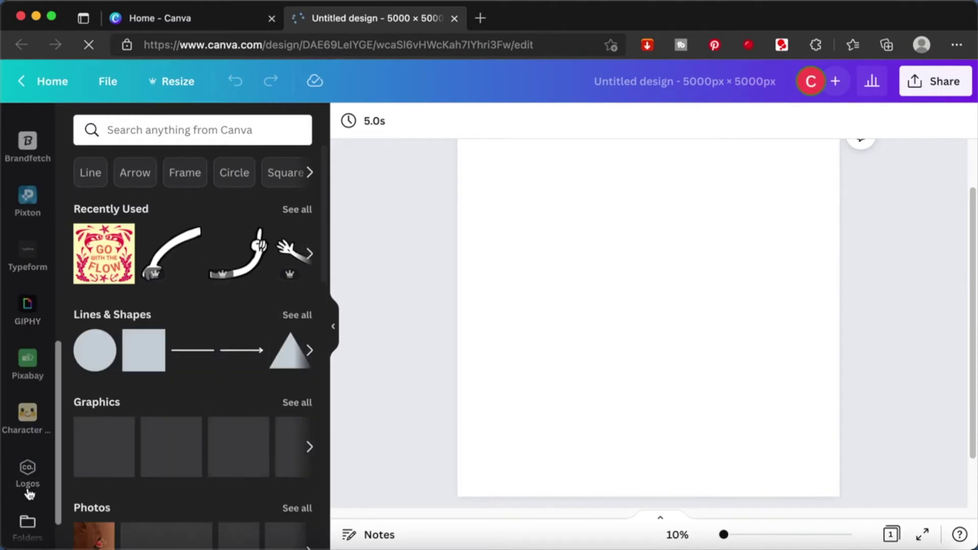
left_click(33, 526)
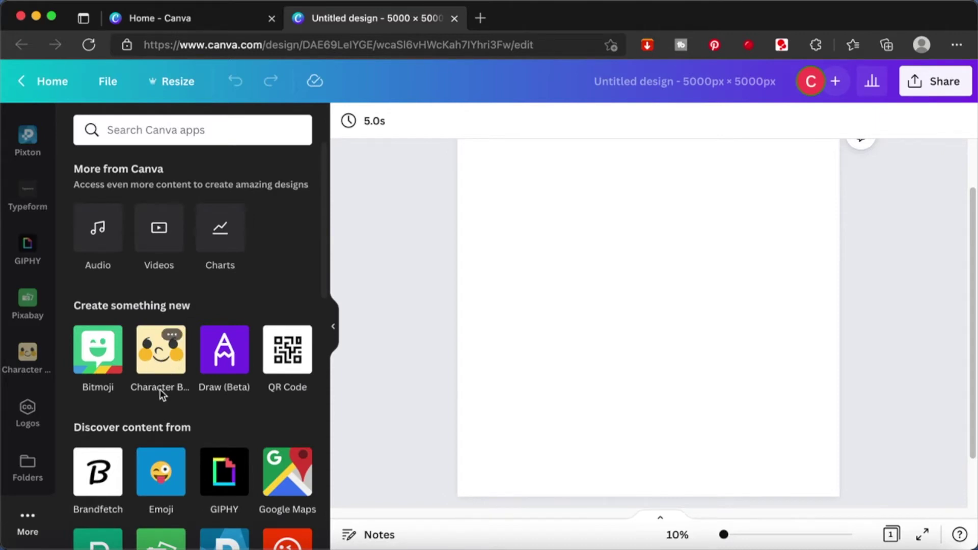
left_click(164, 351)
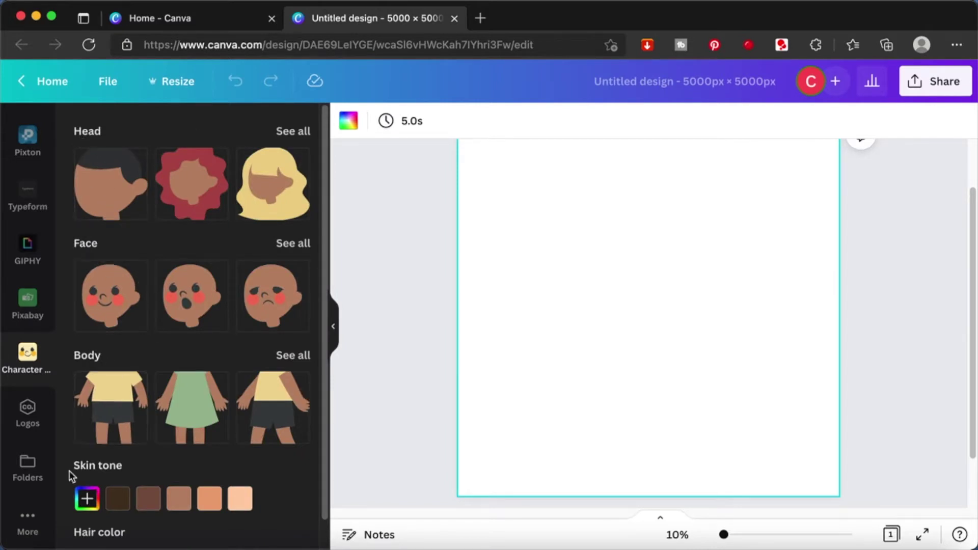
scroll(120, 473, "down", 1)
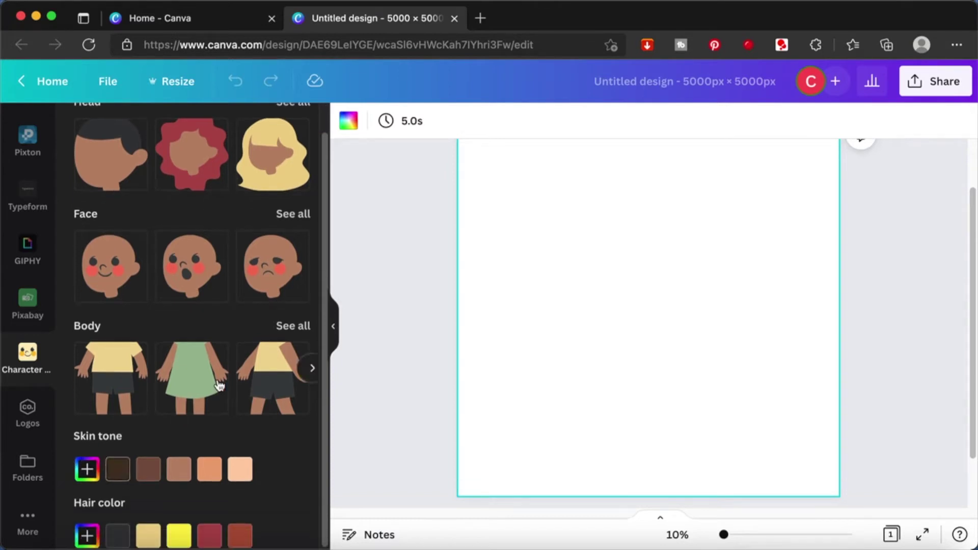
scroll(241, 363, "up", 1)
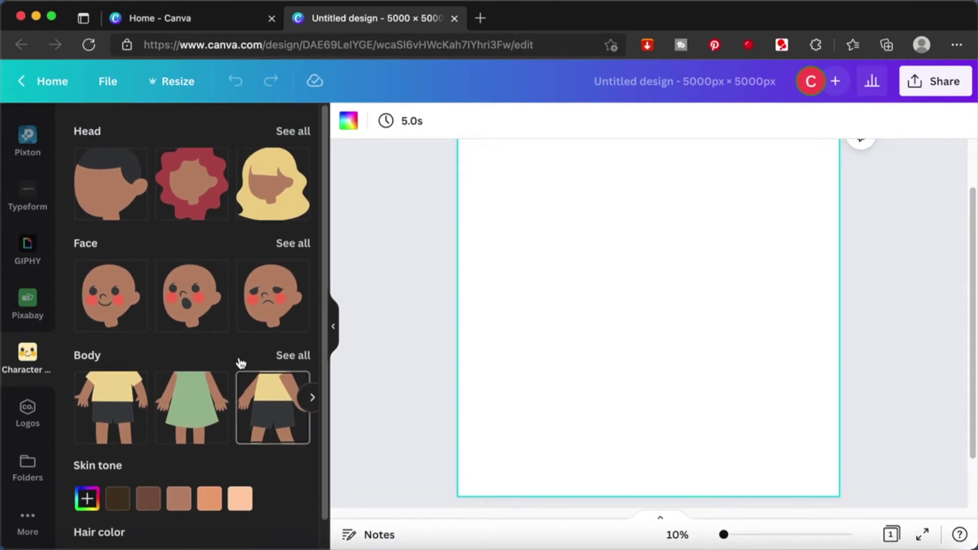
left_click(295, 132)
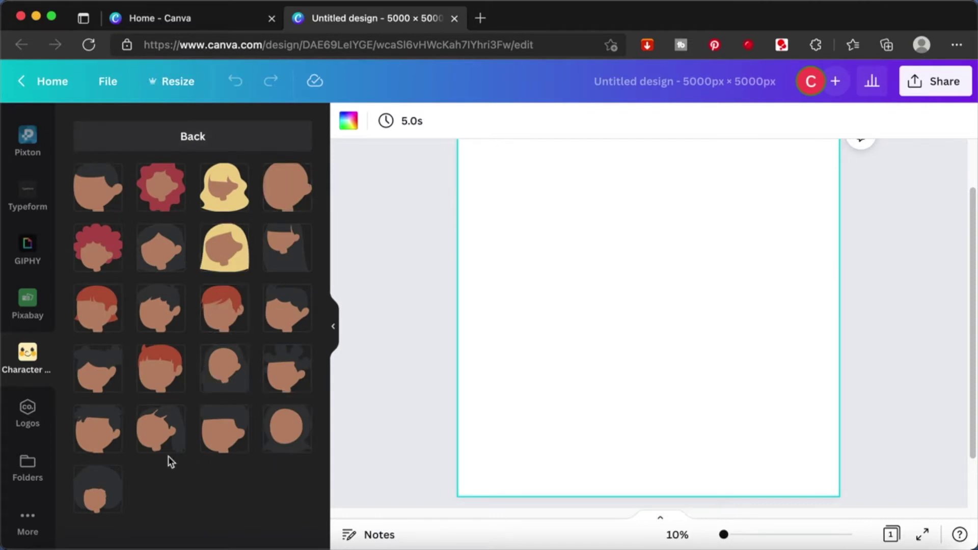
Add a long-braids character and switch its face to the surprised expression
left_click(174, 431)
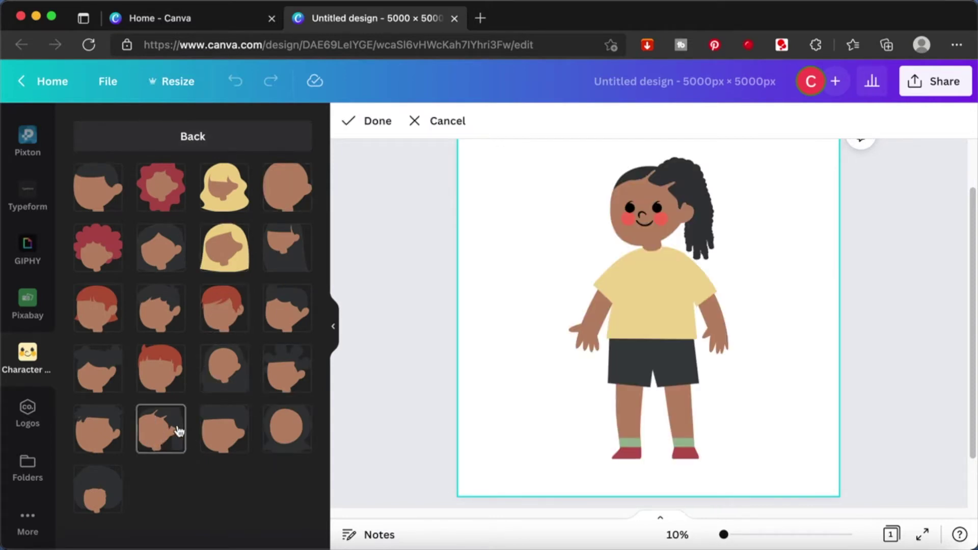
left_click(194, 136)
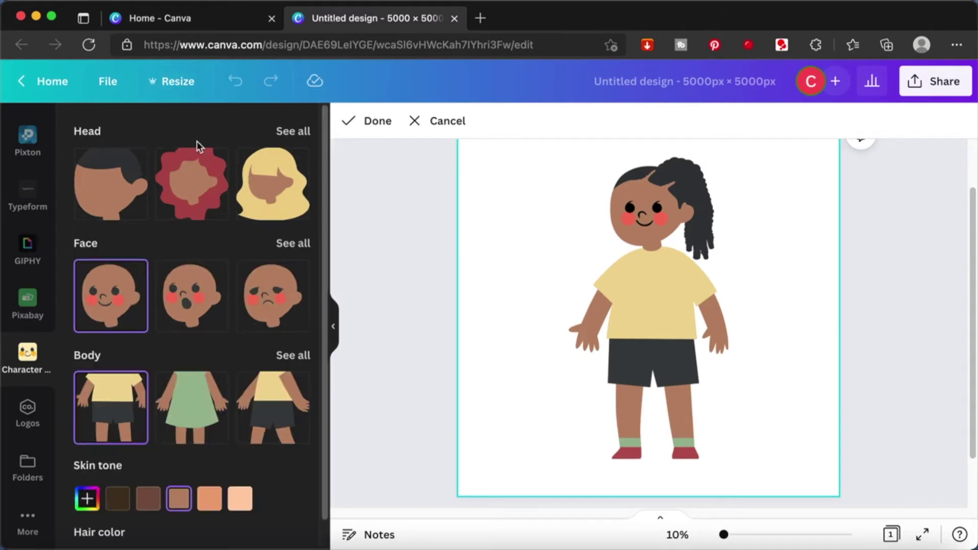
left_click(287, 244)
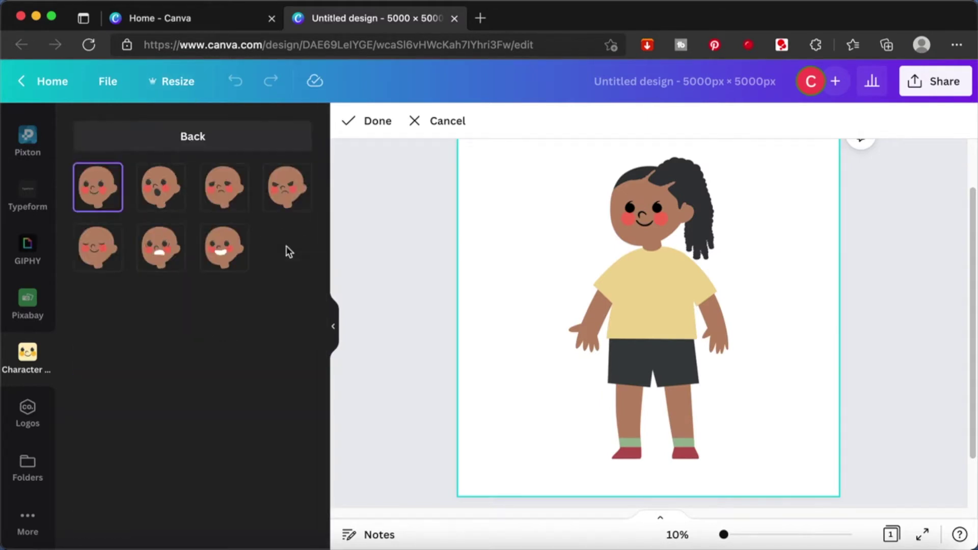
left_click(103, 252)
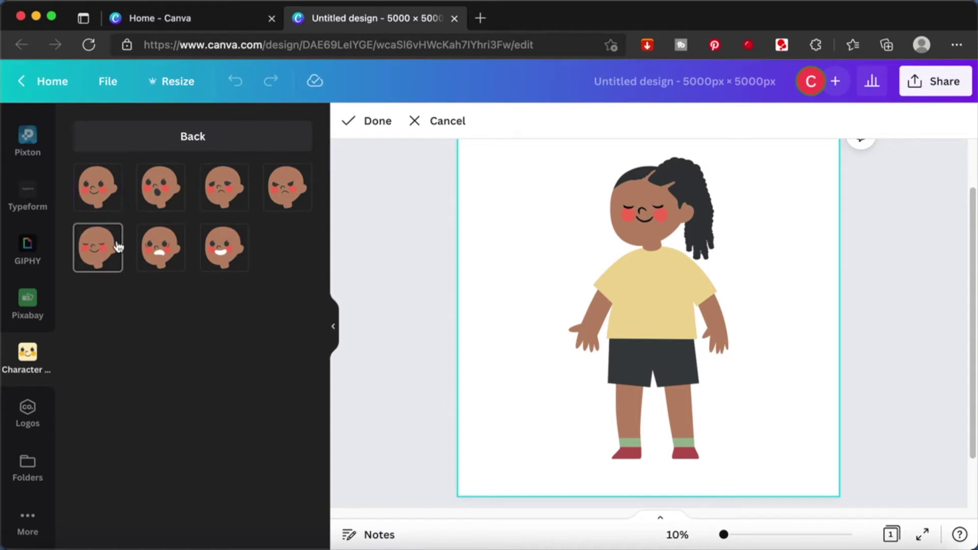
left_click(173, 195)
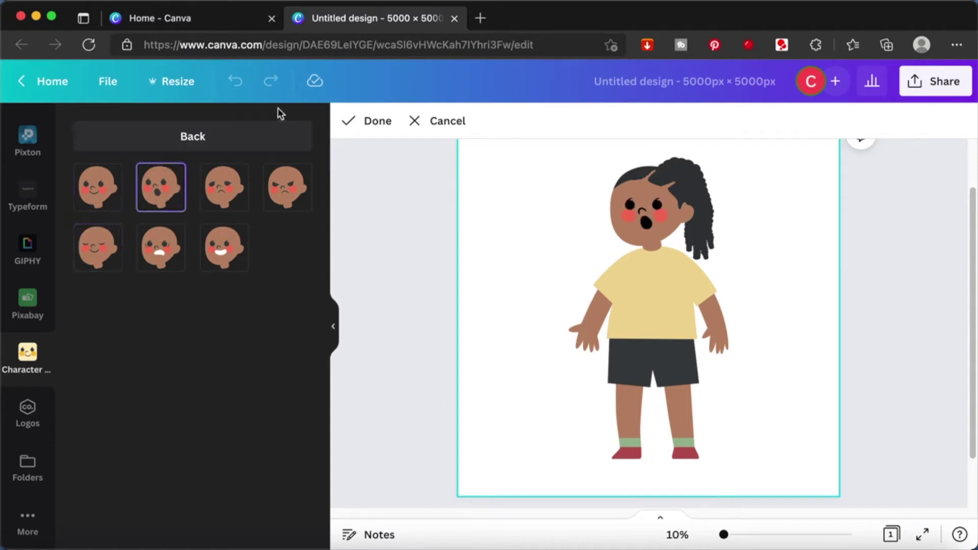
left_click(251, 137)
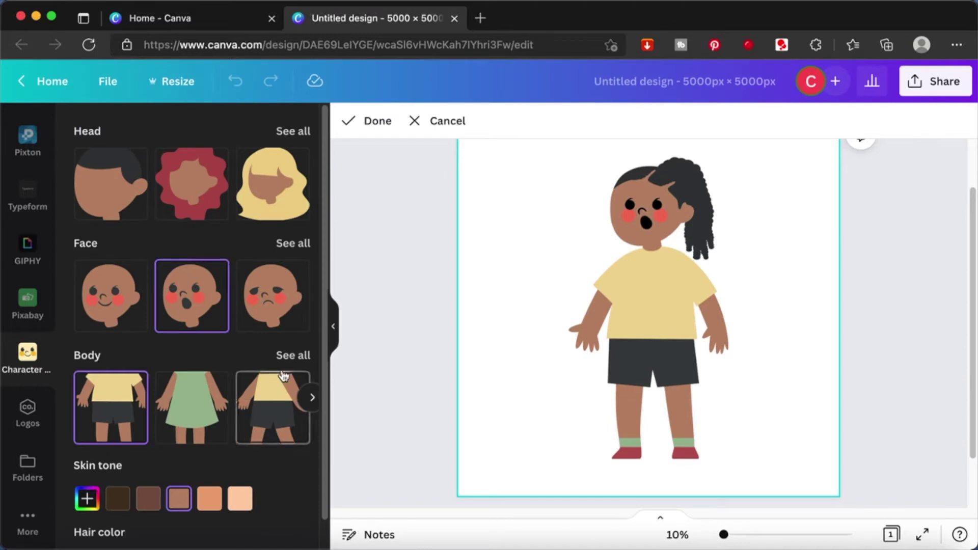
Try running, jumping, dancing and seated poses, settling on the standing red-overall body
left_click(291, 355)
scroll(300, 356, "down", 3)
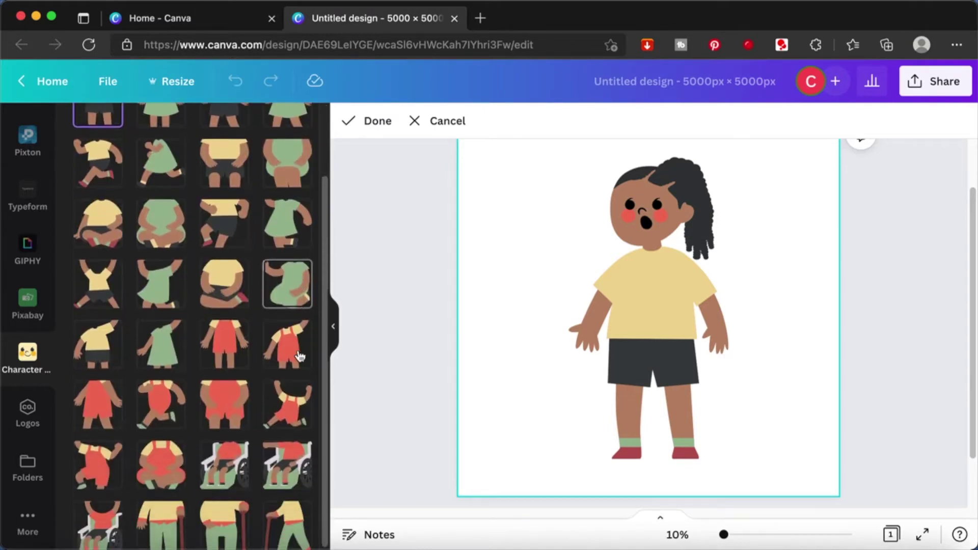
left_click(162, 417)
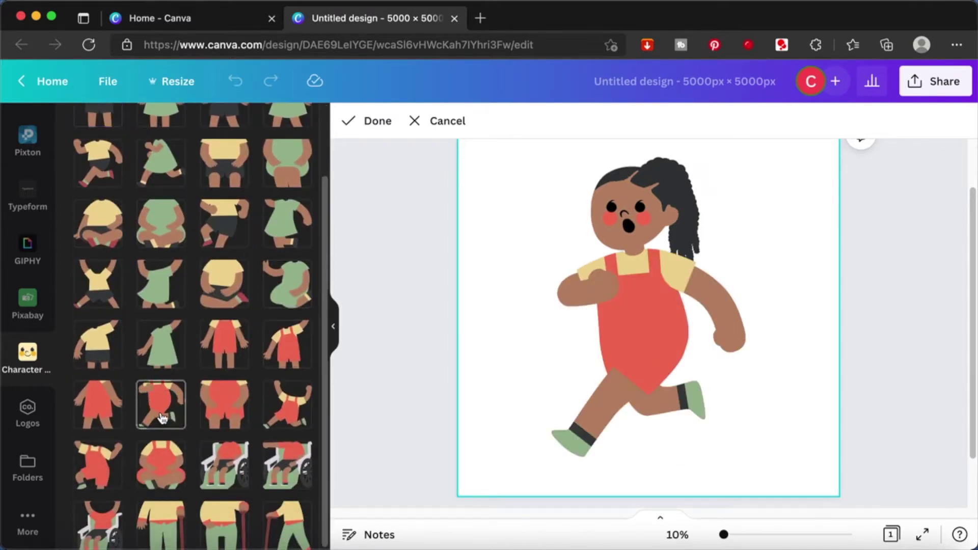
left_click(295, 419)
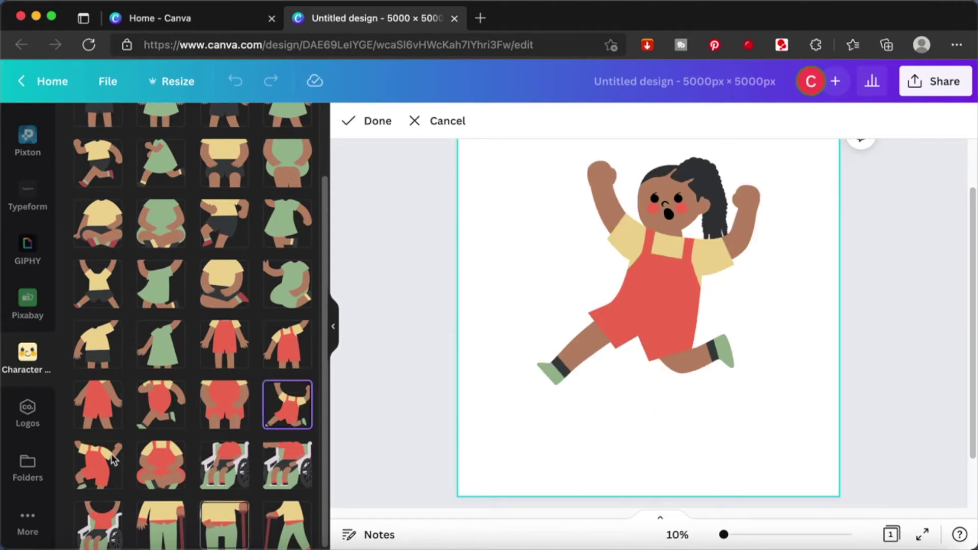
left_click(90, 468)
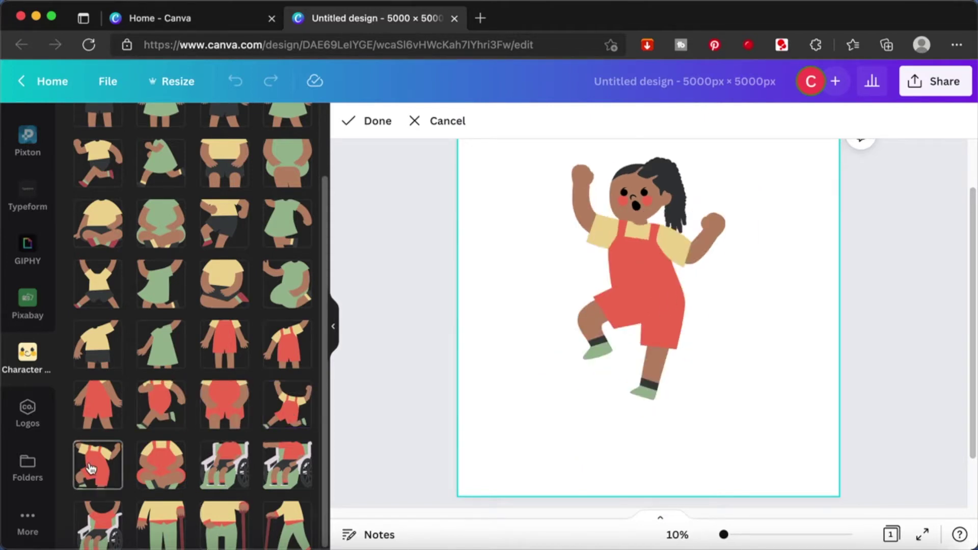
left_click(163, 225)
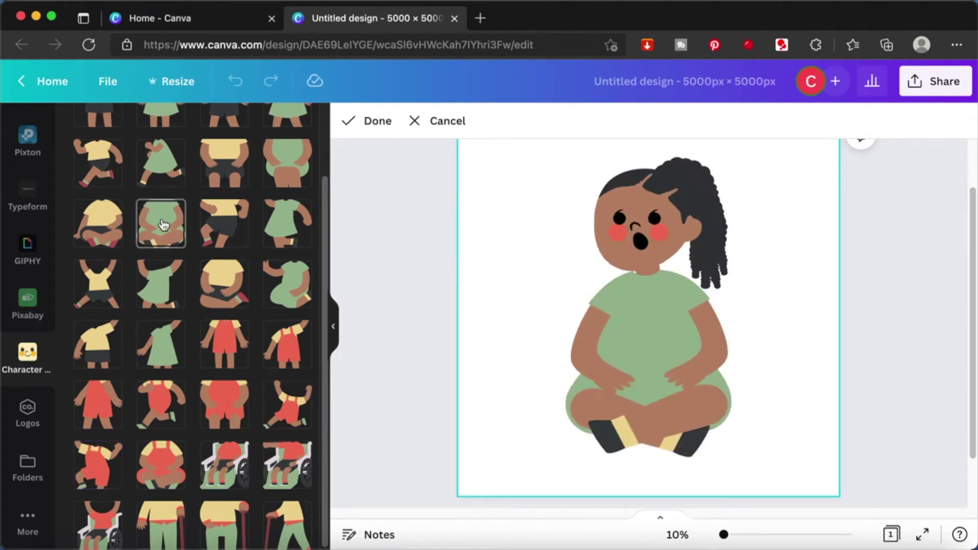
left_click(224, 411)
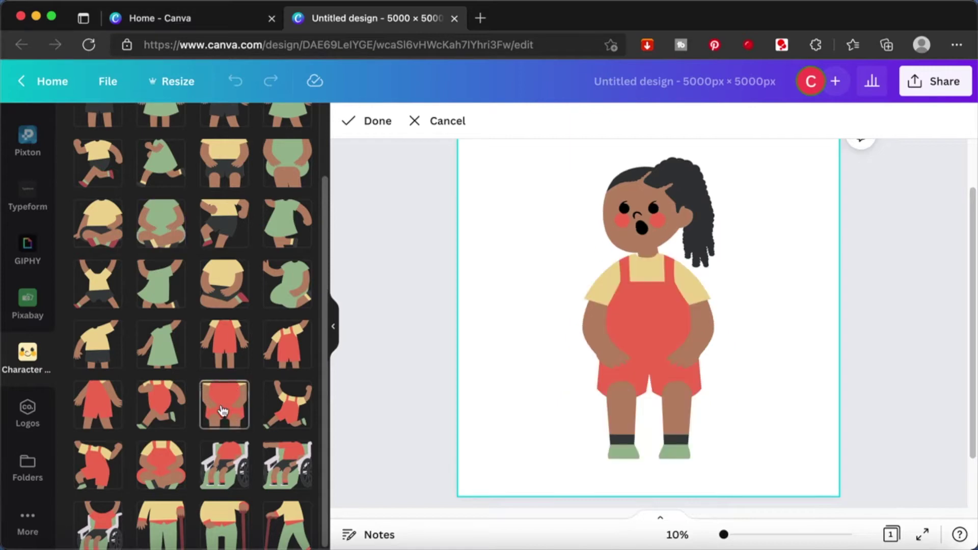
scroll(224, 410, "up", 2)
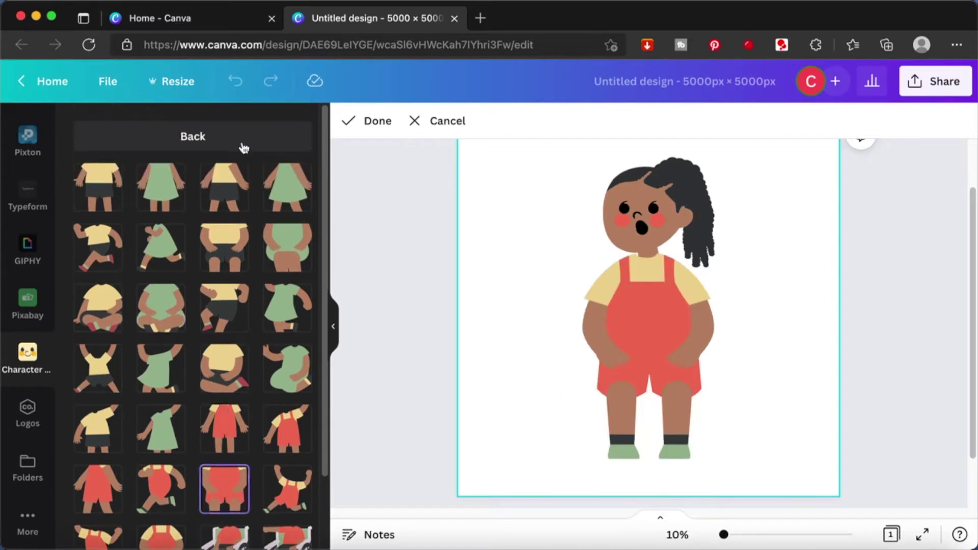
left_click(241, 136)
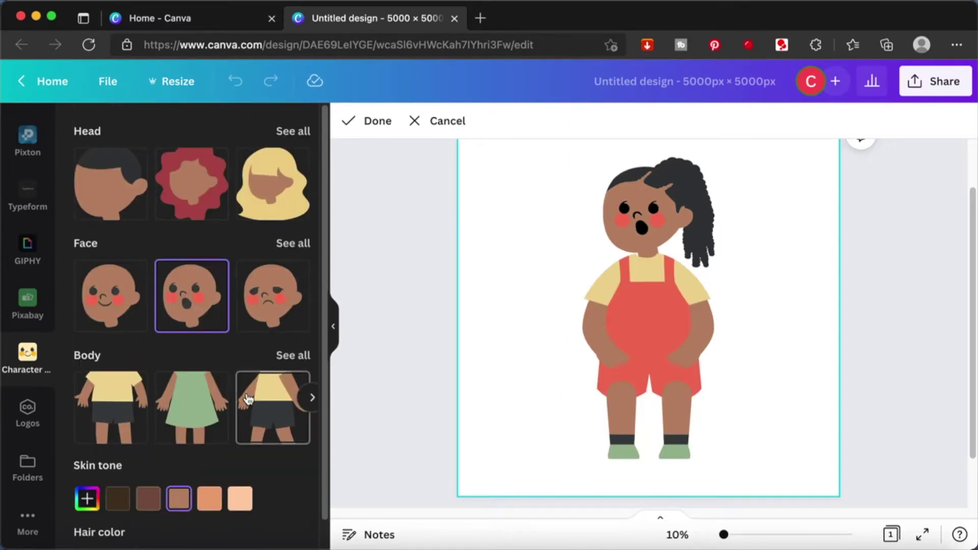
Try the preset skin tones, then pick bright red from the custom colour picker
scroll(248, 399, "down", 1)
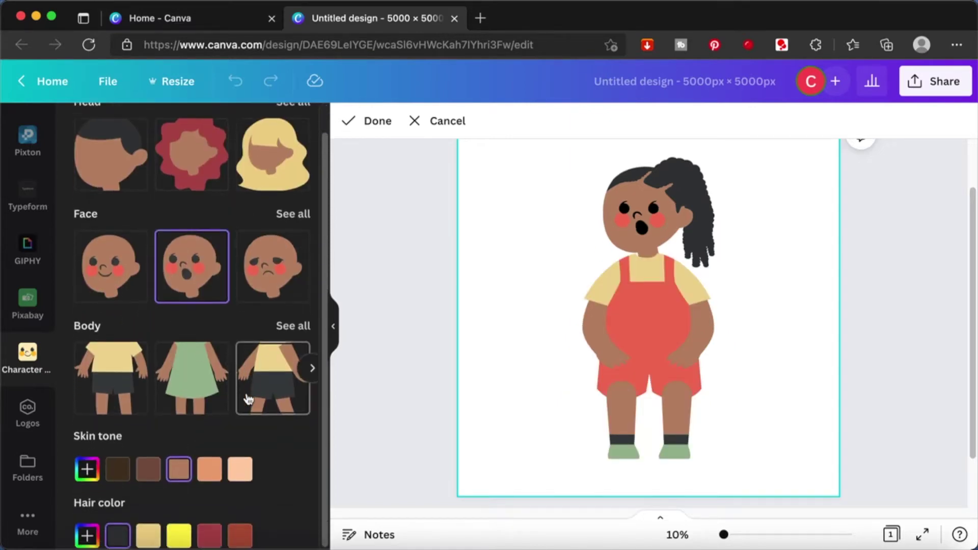
left_click(240, 470)
left_click(211, 472)
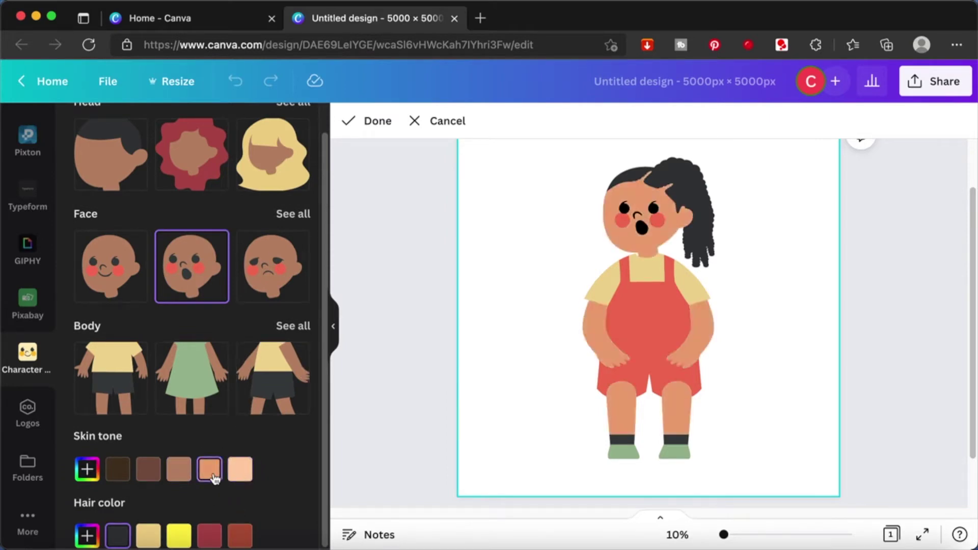
left_click(183, 479)
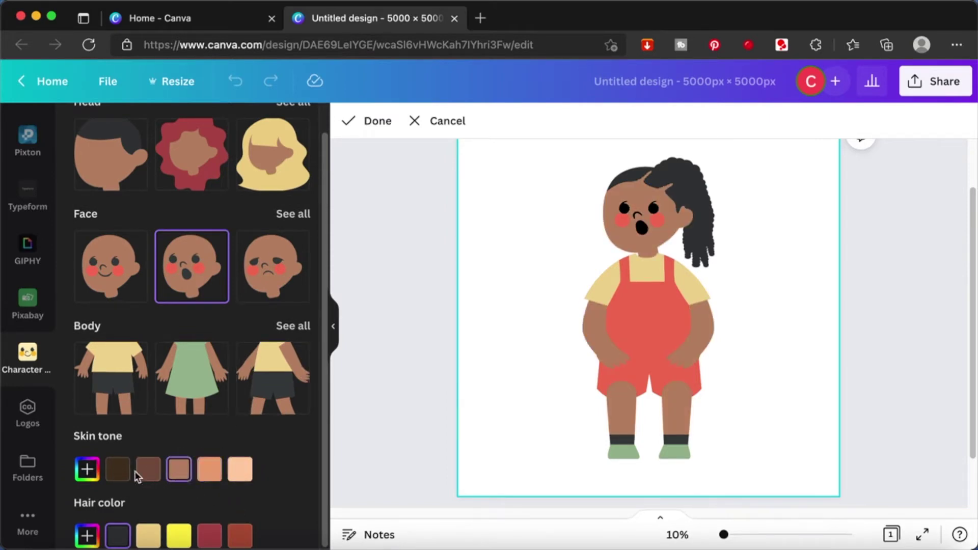
left_click(121, 470)
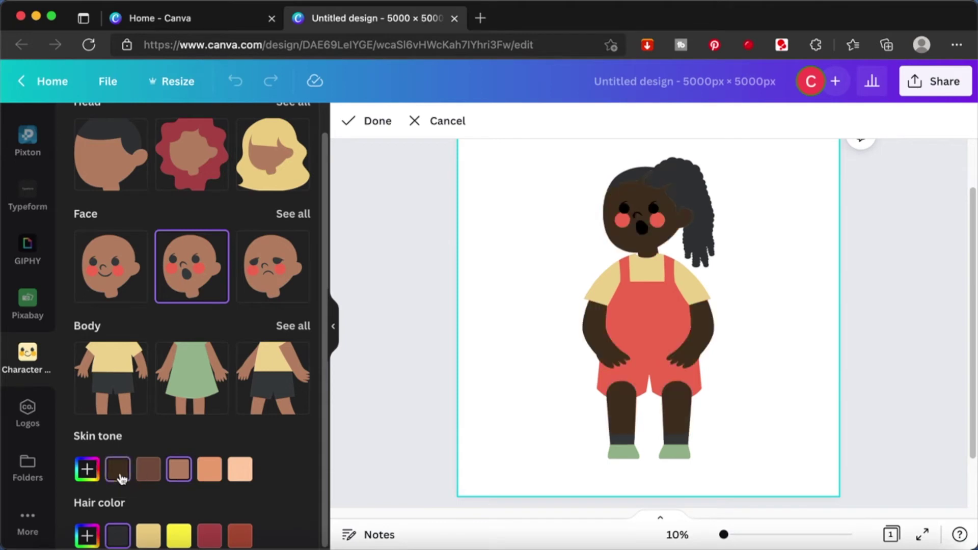
left_click(88, 471)
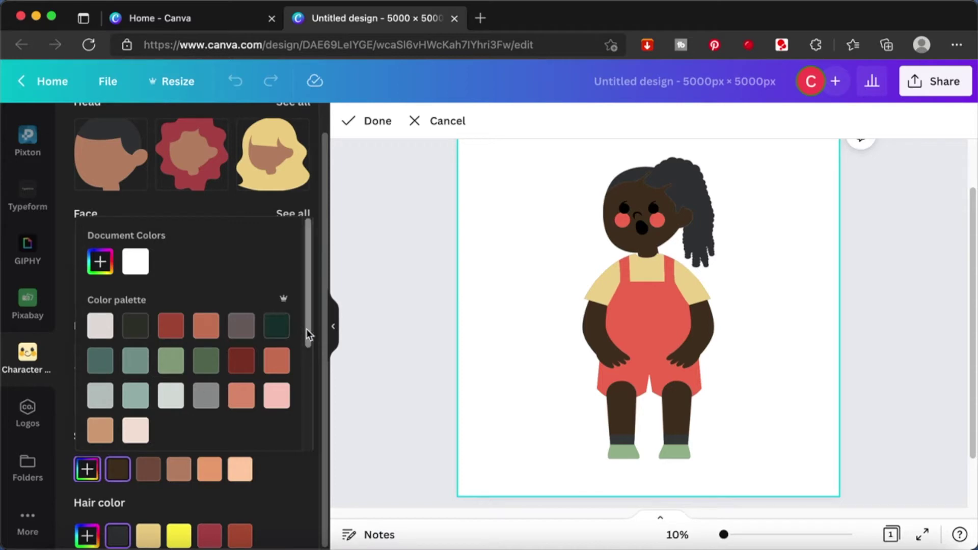
left_click_drag(311, 334, 305, 430)
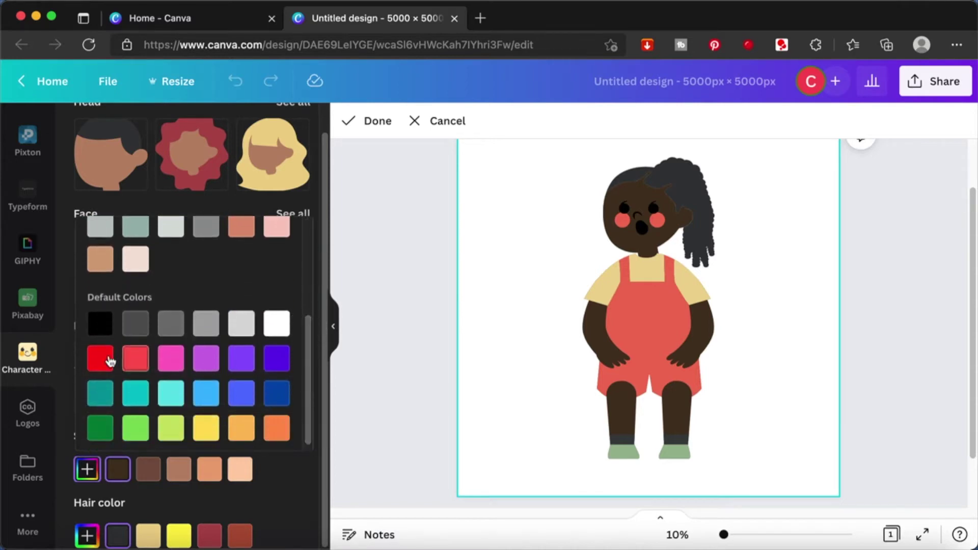
left_click(106, 361)
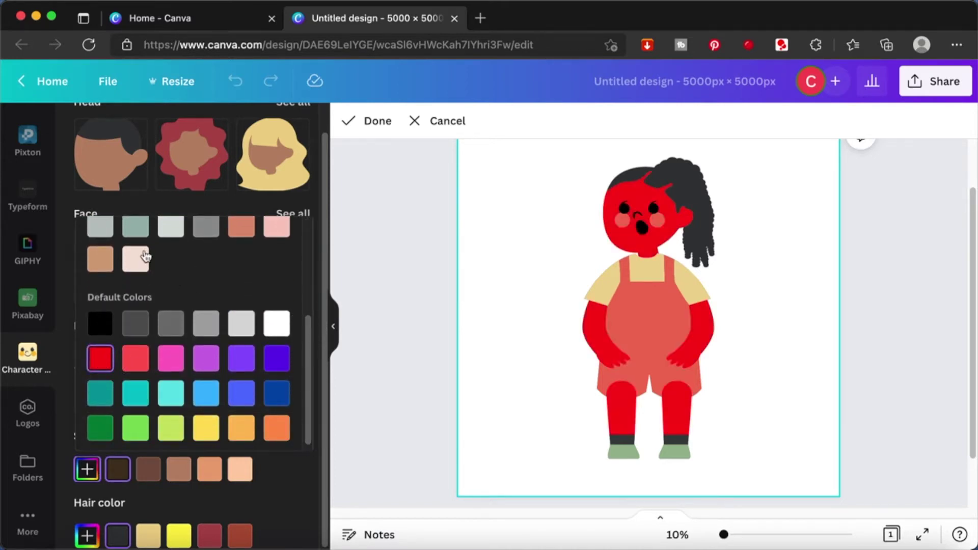
Try light pink, brown-grey, orange-brown and dark red skin, finishing on salmon
left_click(137, 261)
scroll(224, 264, "up", 3)
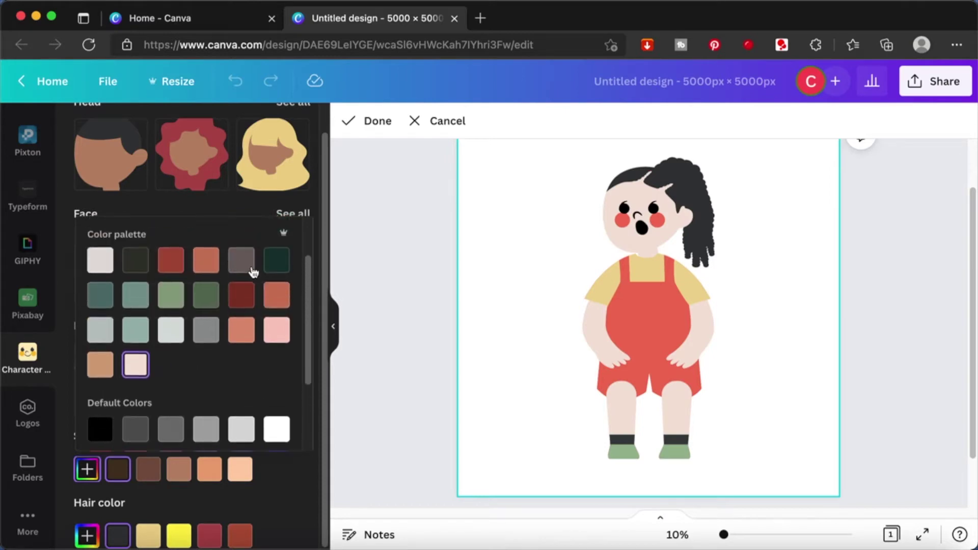
left_click(250, 269)
left_click(207, 263)
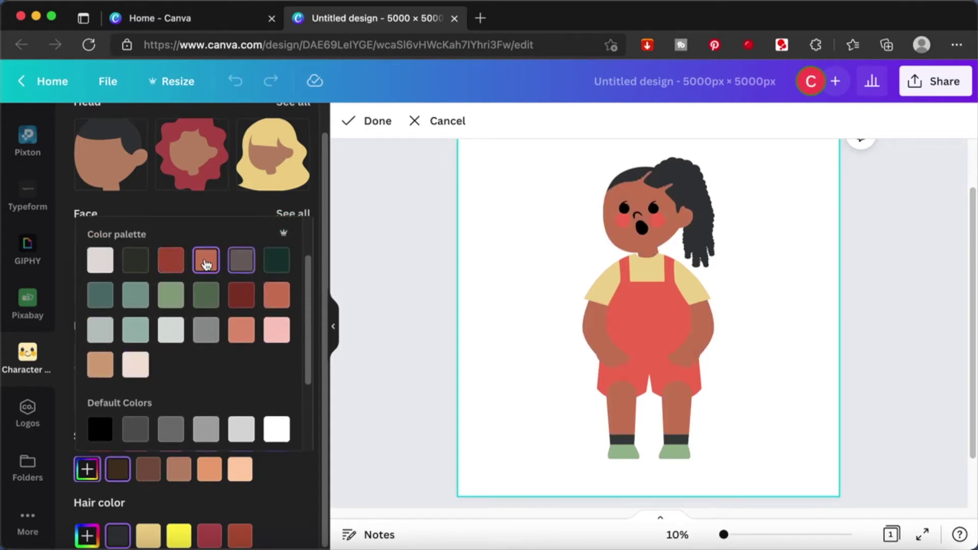
left_click(168, 263)
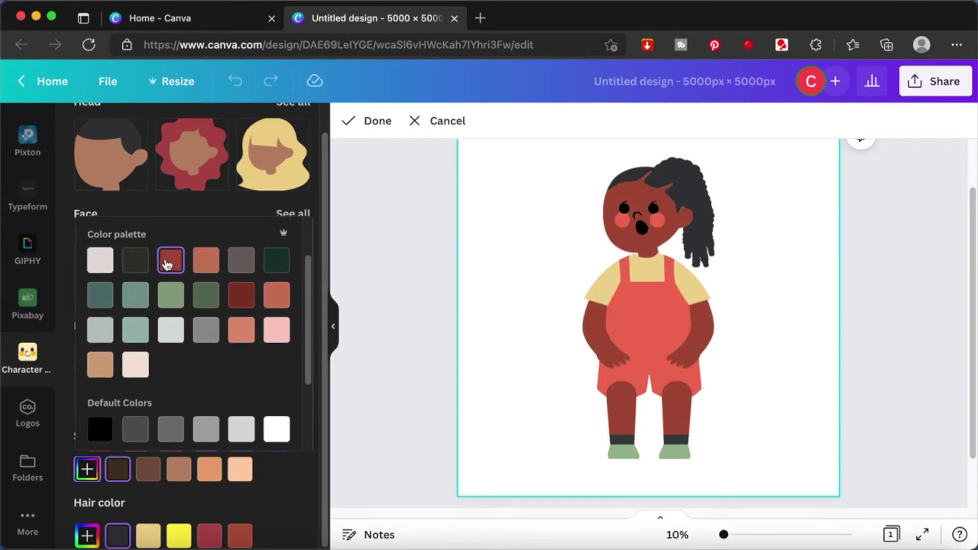
left_click(284, 339)
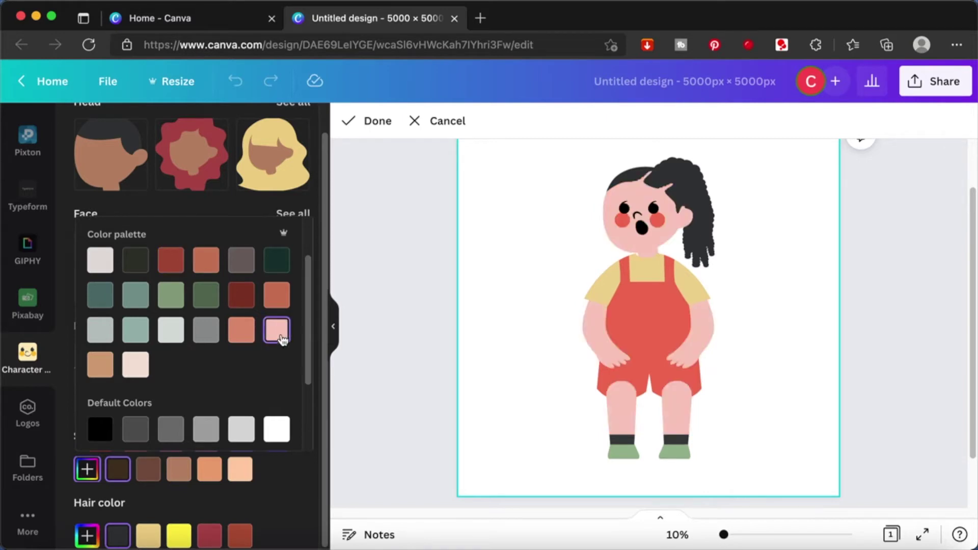
left_click(244, 335)
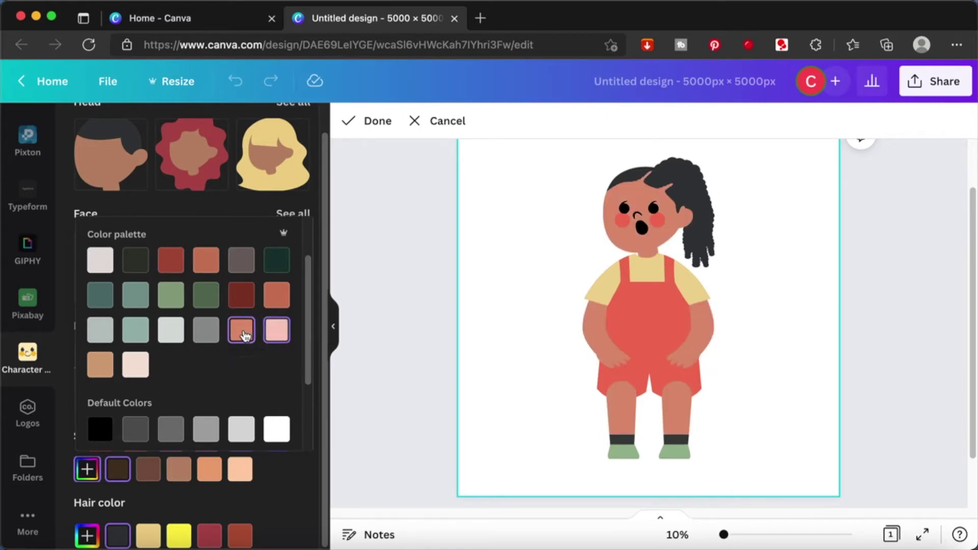
Try the laughing and grimacing faces, then give the girl the gentle smiling face
left_click(310, 213)
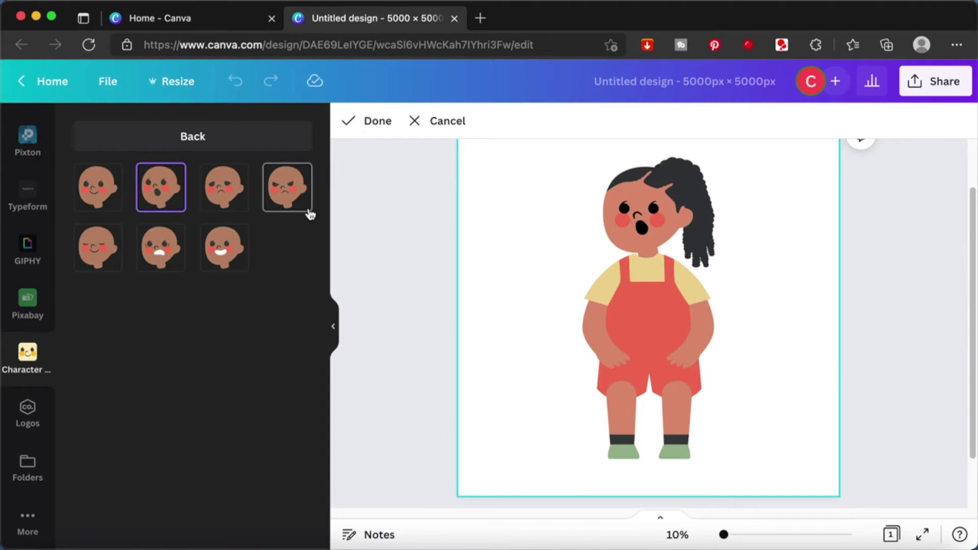
left_click(222, 253)
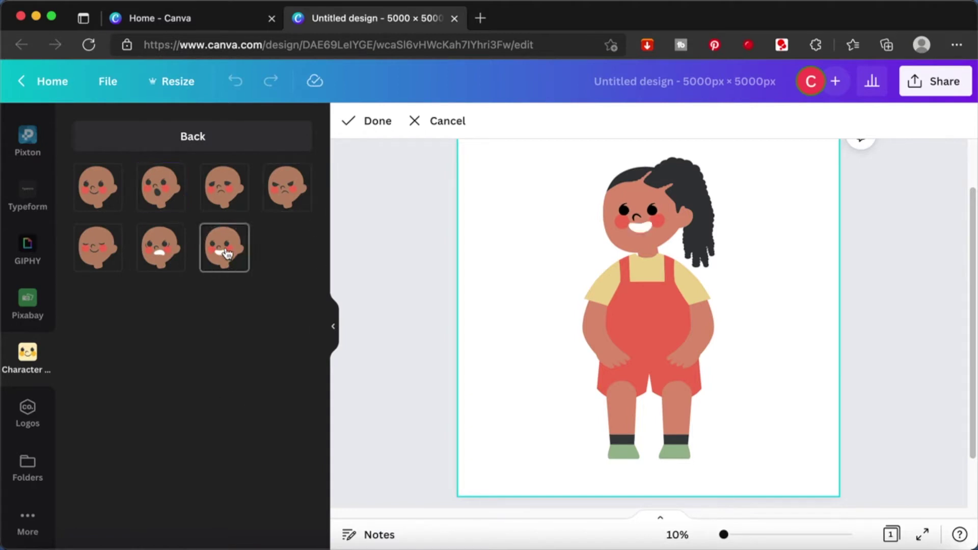
left_click(168, 250)
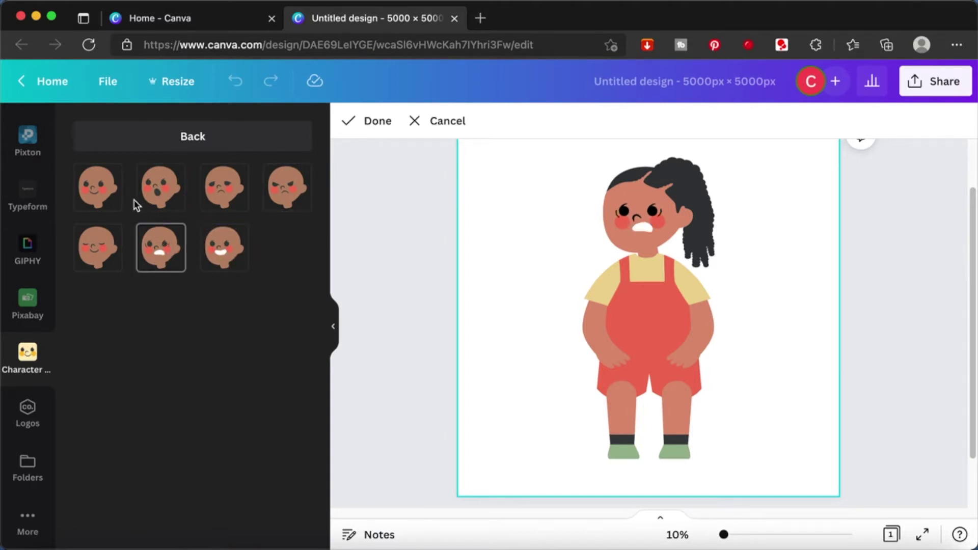
left_click(103, 185)
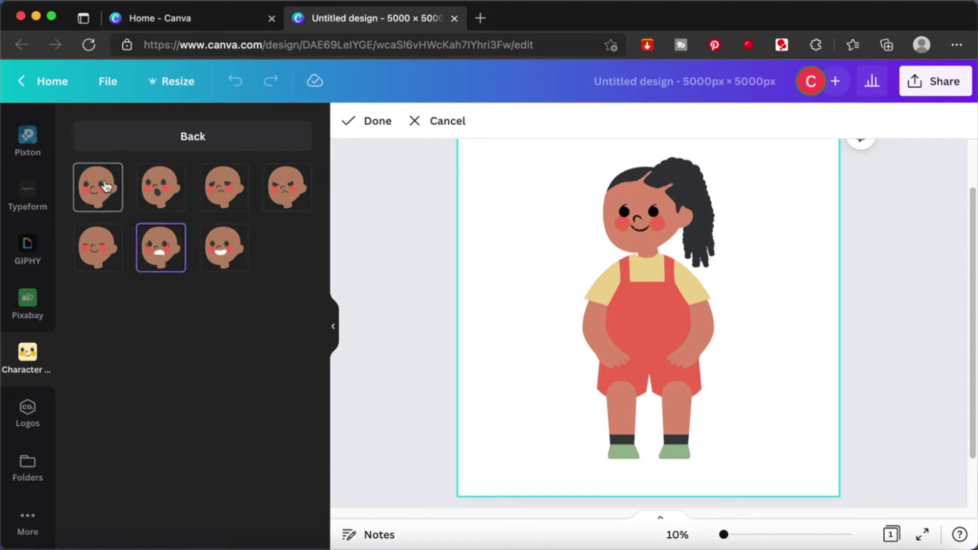
left_click(212, 137)
scroll(260, 429, "down", 1)
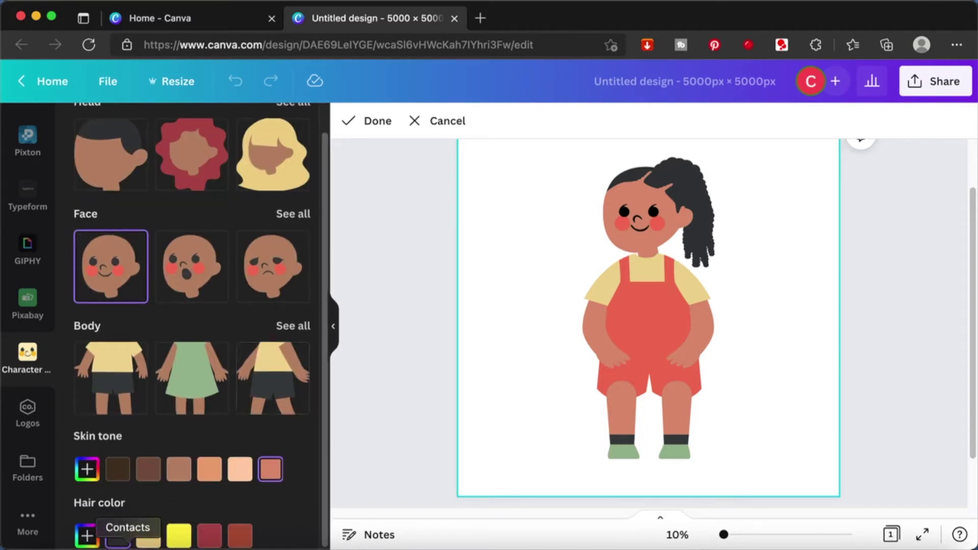
Try yellow, reddish-brown and dark grey hair, then set it to pure black and finish
left_click(180, 535)
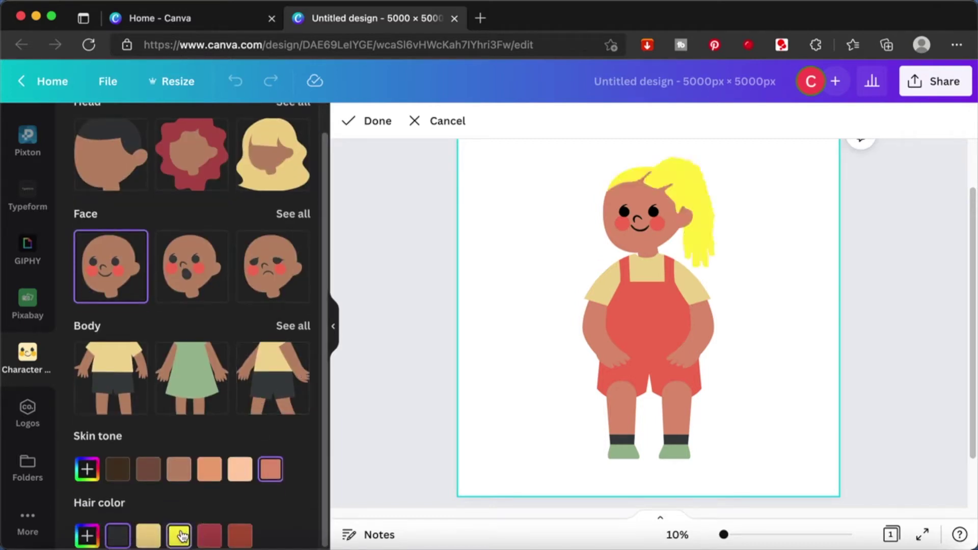
left_click(247, 538)
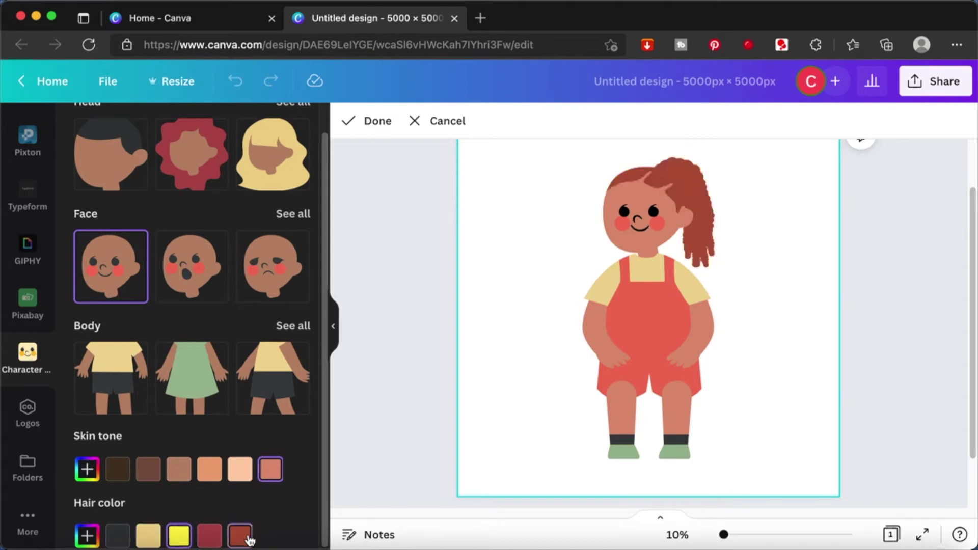
left_click(125, 538)
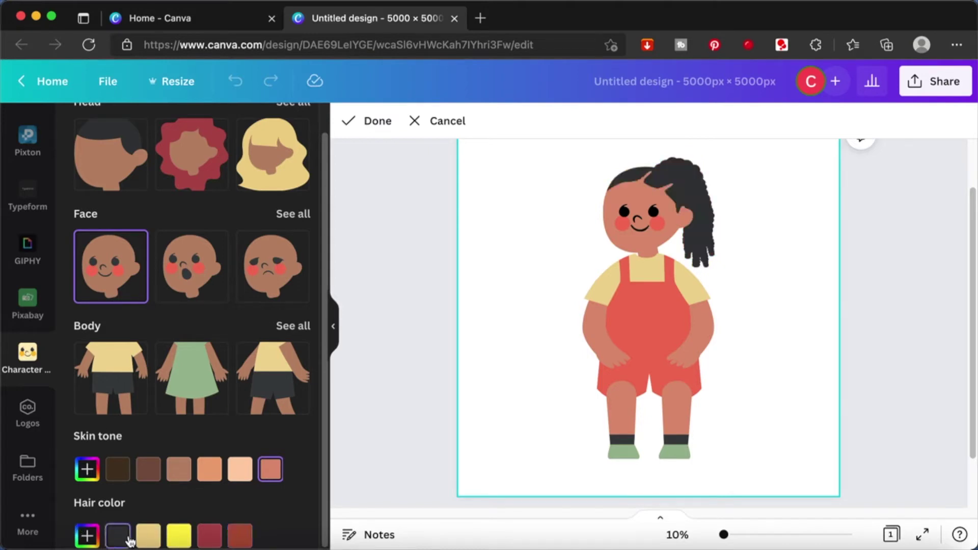
left_click(89, 537)
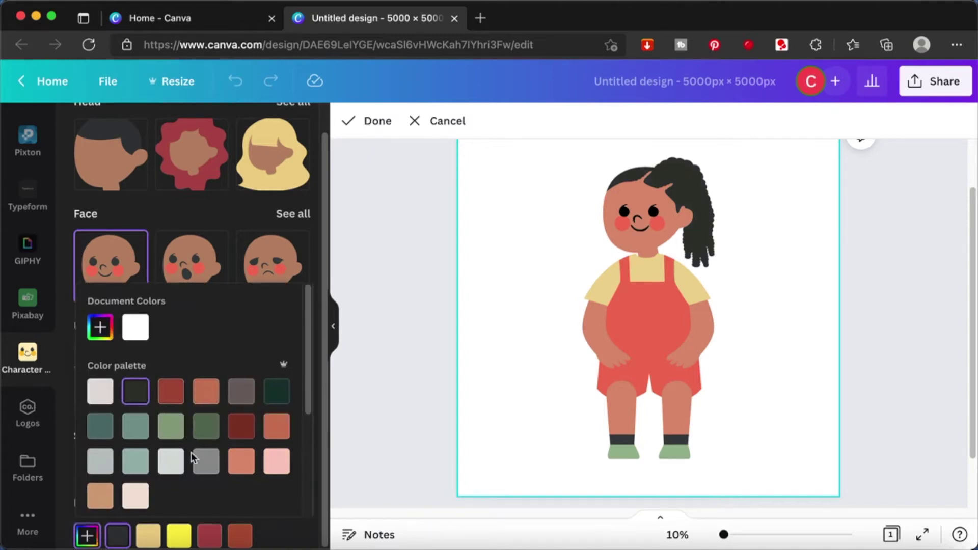
scroll(195, 456, "down", 3)
left_click(111, 391)
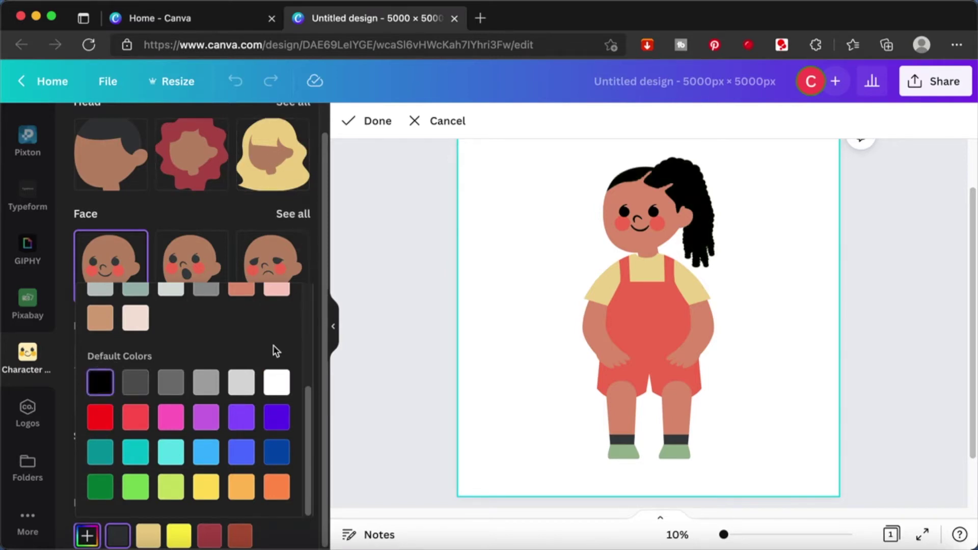
left_click(383, 121)
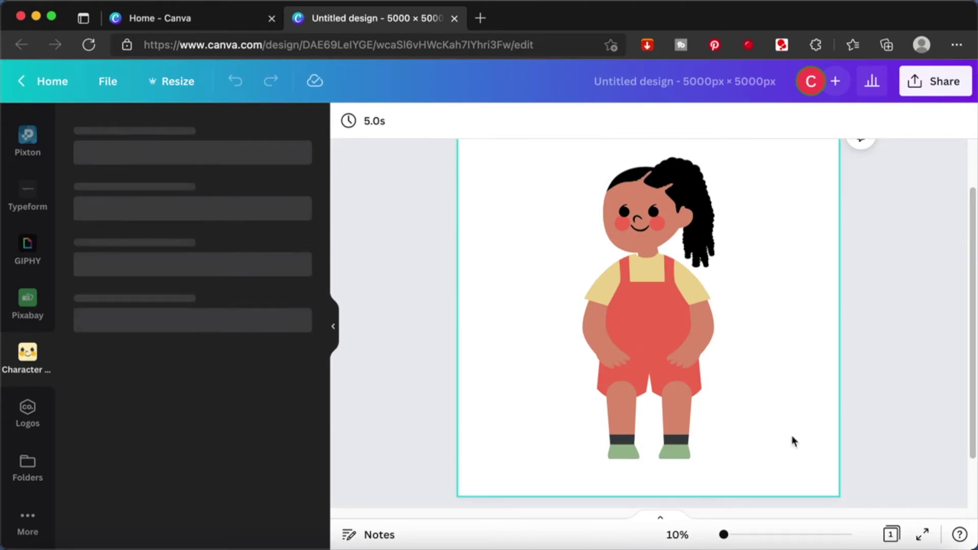
Drag the girl character against the page's right edge and deselect her
left_click(878, 373)
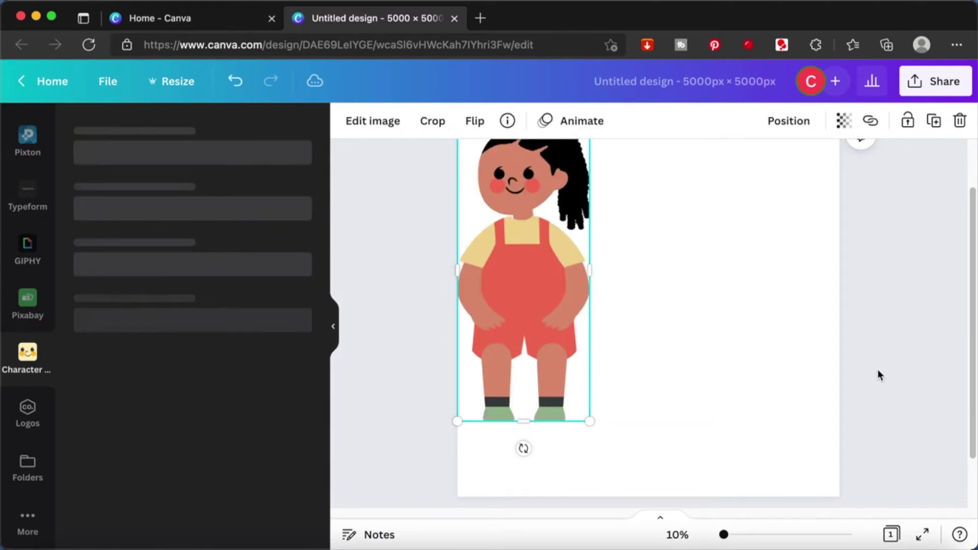
scroll(879, 375, "up", 2)
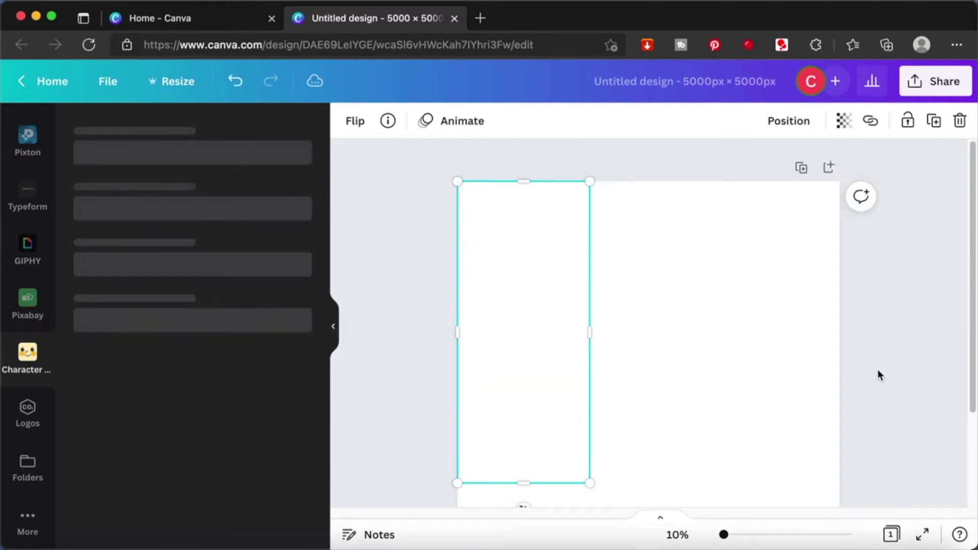
scroll(879, 376, "down", 1)
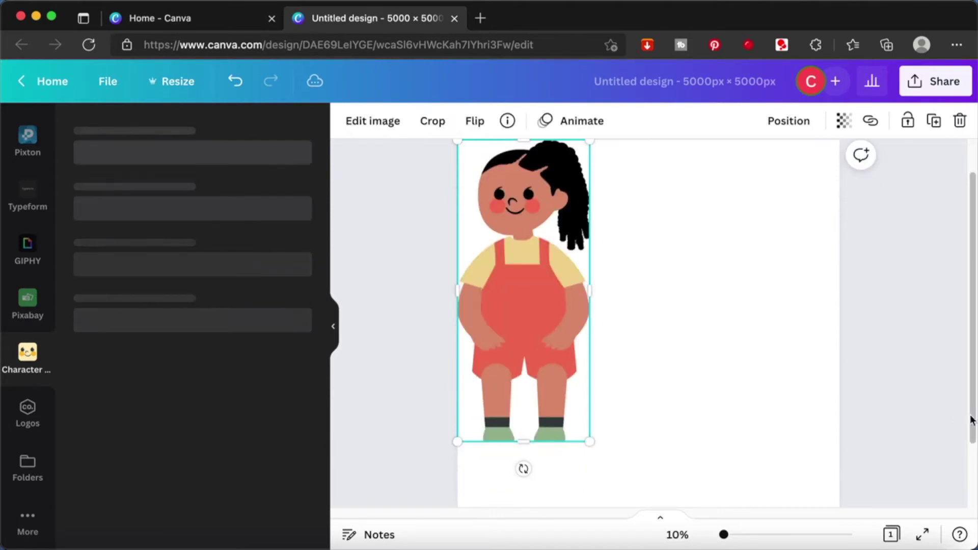
scroll(936, 394, "up", 1)
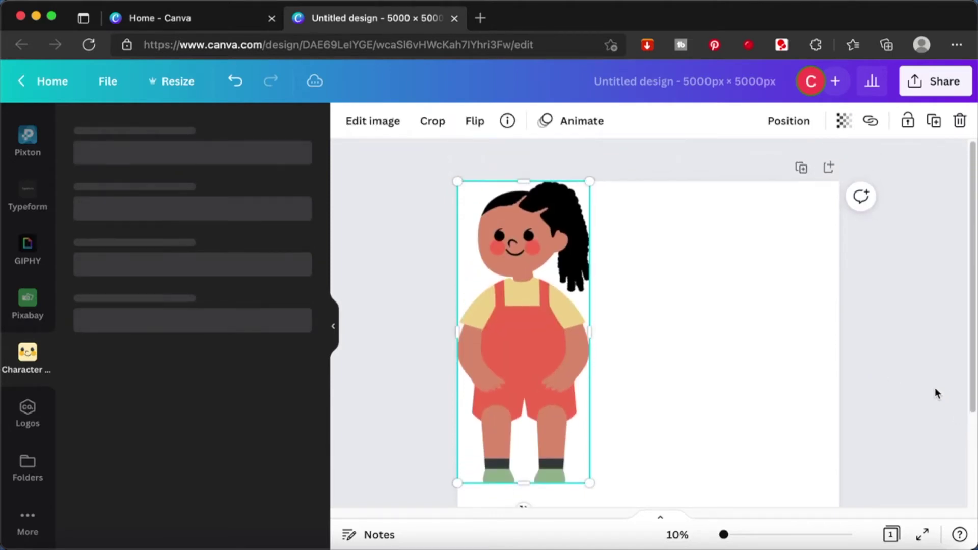
scroll(935, 393, "down", 1)
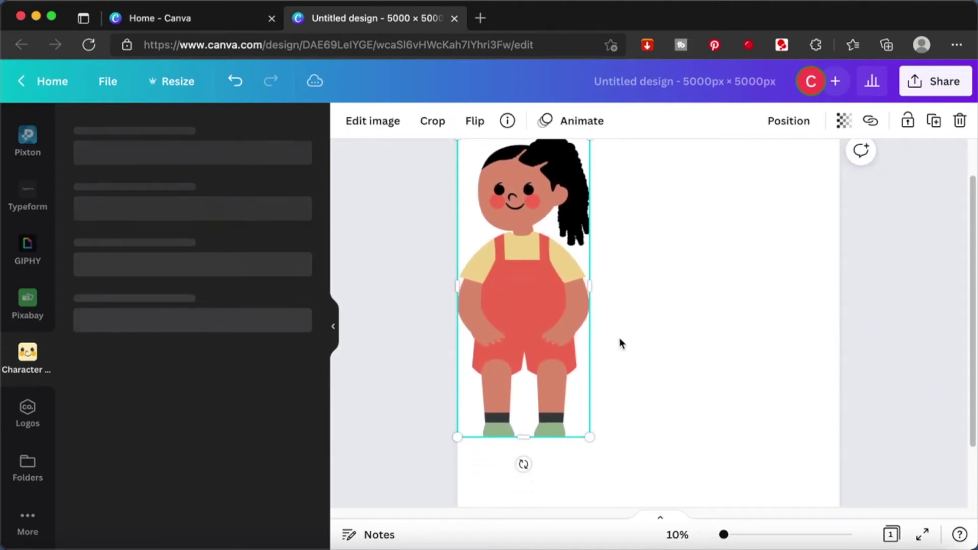
left_click_drag(527, 308, 773, 378)
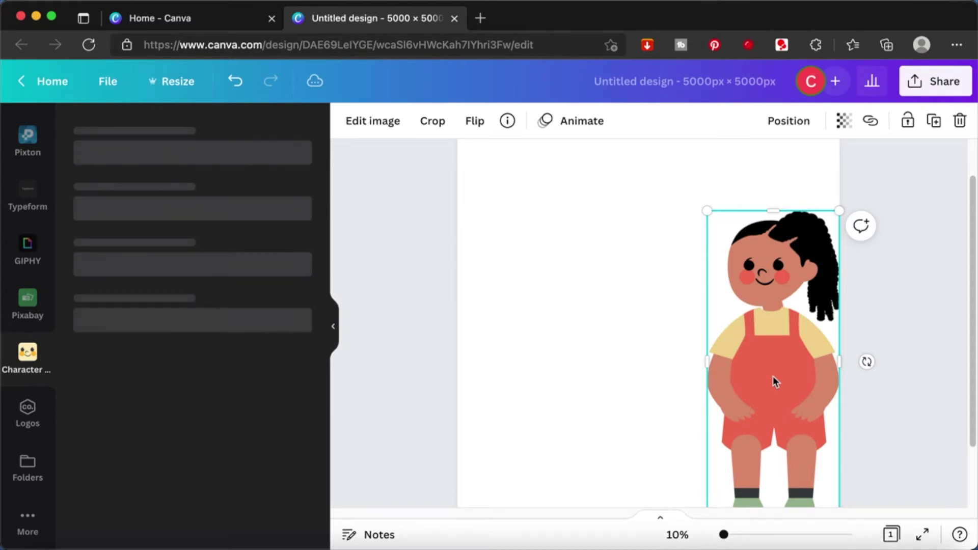
left_click(916, 309)
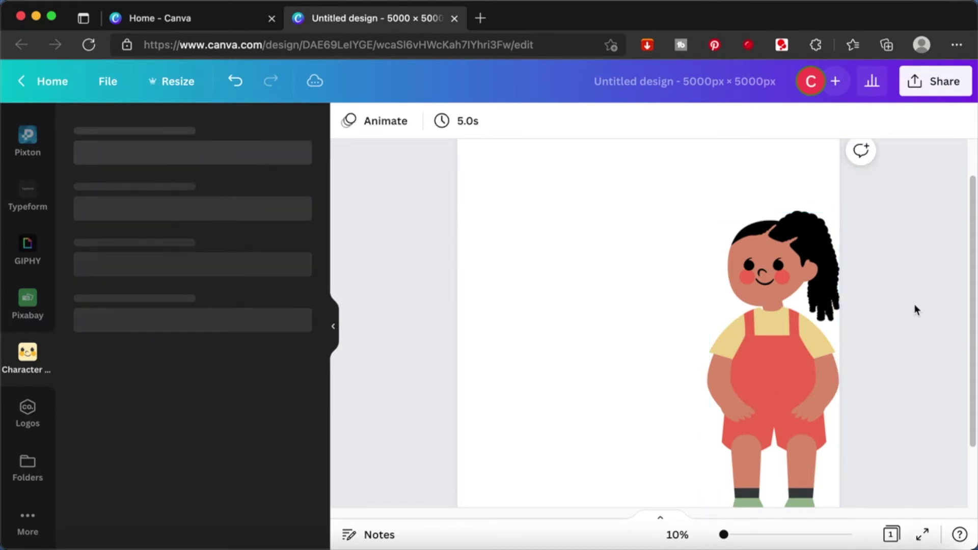
scroll(916, 309, "down", 2)
scroll(916, 310, "up", 2)
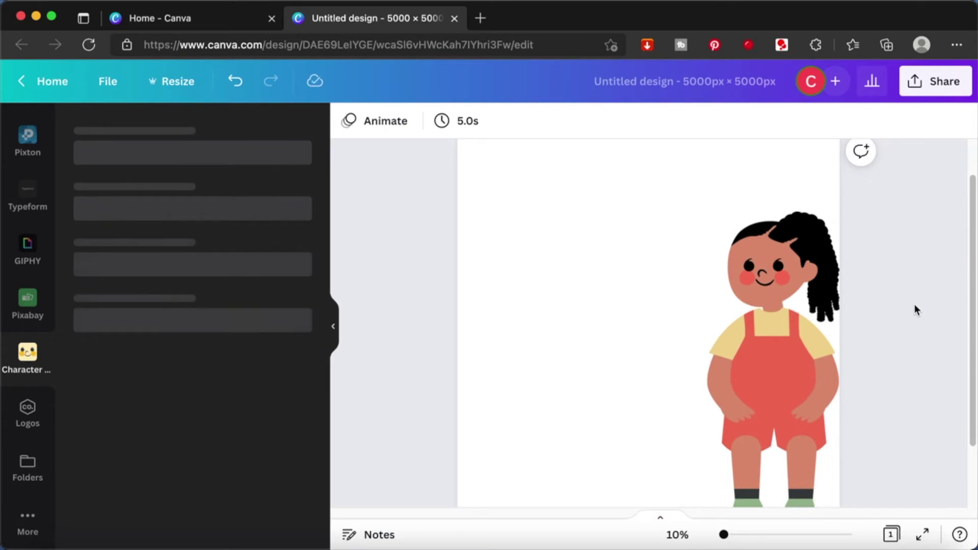
scroll(907, 325, "down", 1)
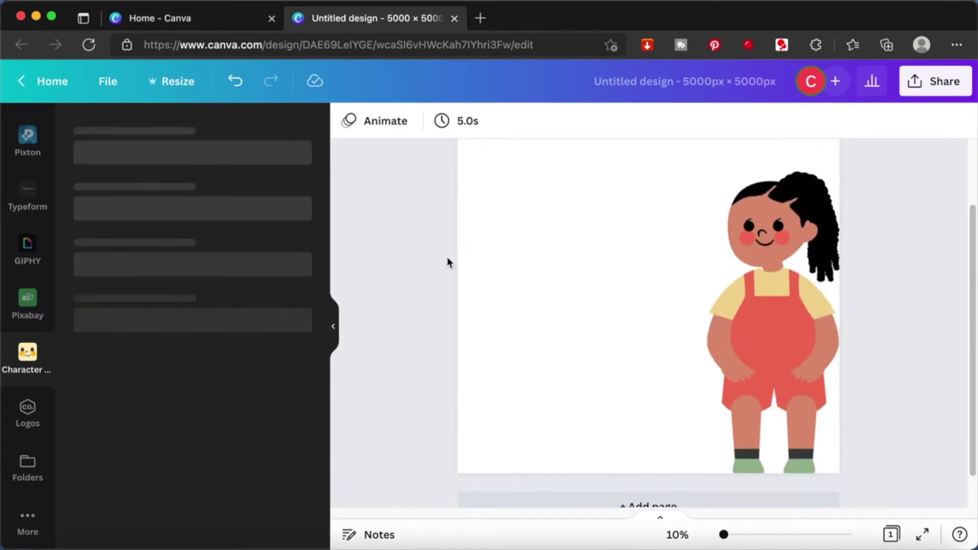
left_click(334, 326)
Search 'interior' and add a sofa stretched across the page, placed behind the girl
scroll(27, 255, "up", 5)
left_click(28, 184)
left_click(190, 130)
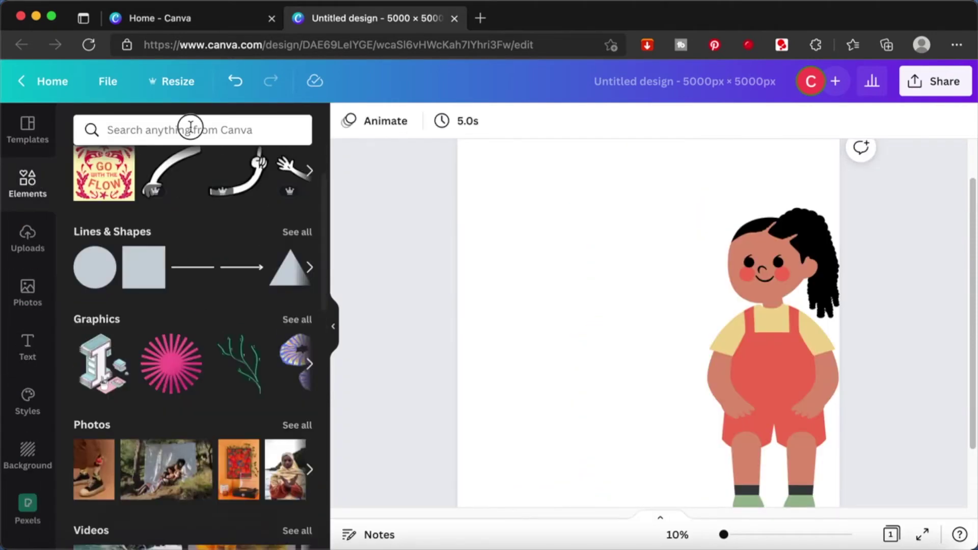
type("interior")
key("Return")
left_click(274, 270)
left_click_drag(572, 291, 459, 245)
left_click_drag(725, 351, 839, 395)
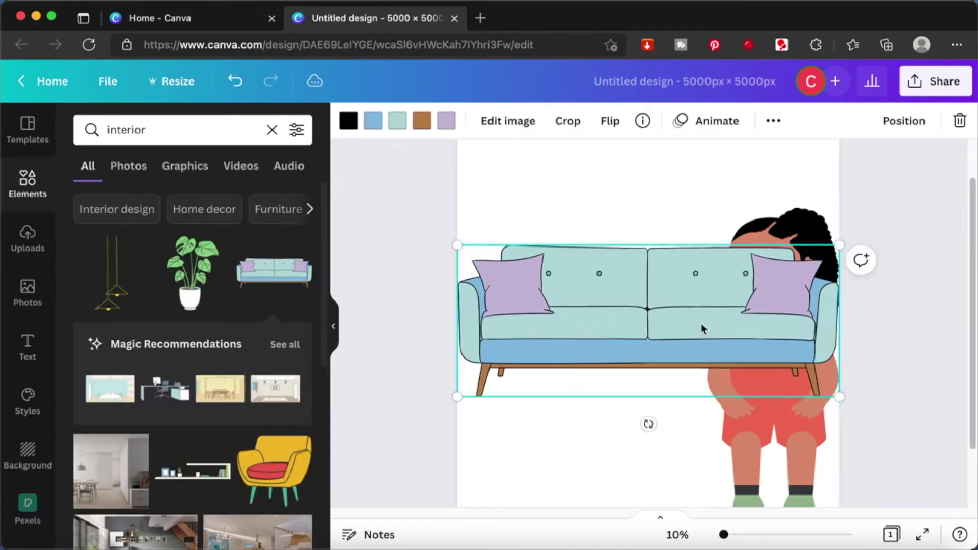
key("ctrl+bracketleft")
Seat the girl on the sofa's right end and put a potted plant at its left end
left_click(749, 279)
scroll(745, 302, "up", 2)
left_click_drag(745, 302, 786, 270)
left_click(909, 319)
scroll(908, 319, "up", 1)
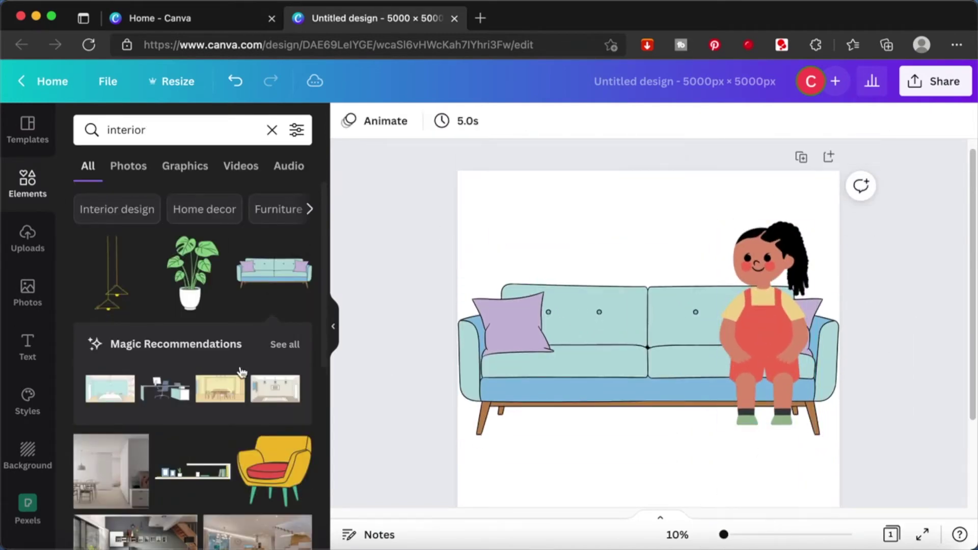
left_click_drag(190, 273, 467, 240)
key("Escape")
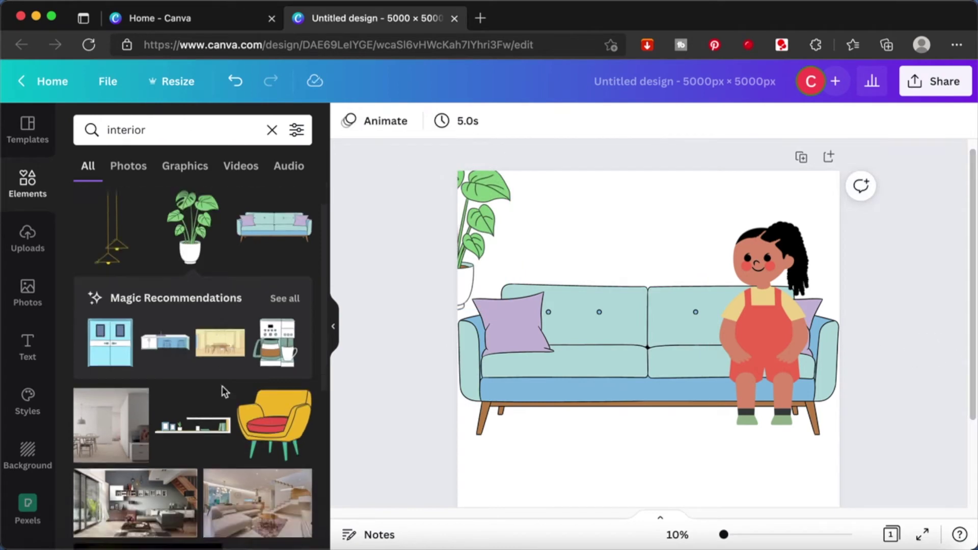
left_click(282, 297)
scroll(202, 445, "down", 5)
Place a round table in front of the sofa with a white coffee cup on it
left_click_drag(202, 445, 647, 448)
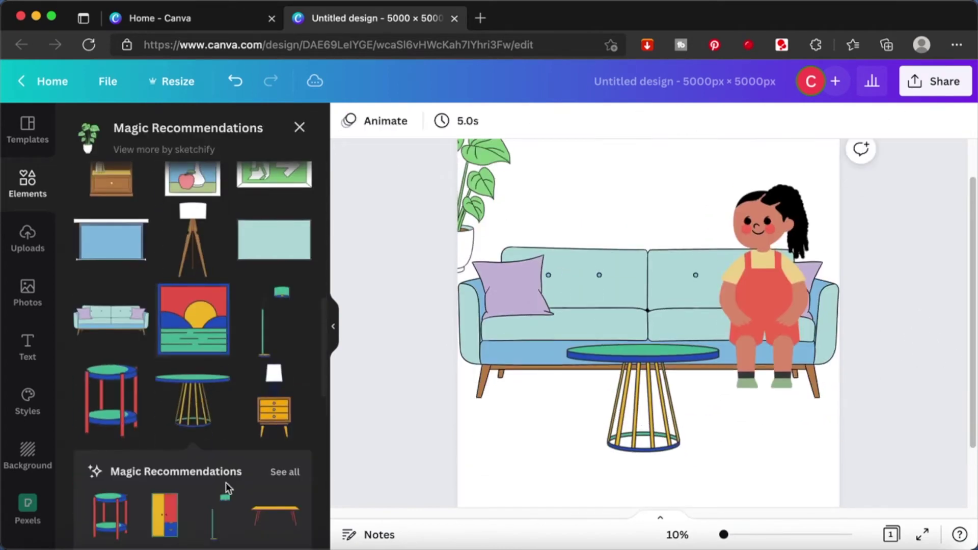
left_click(300, 127)
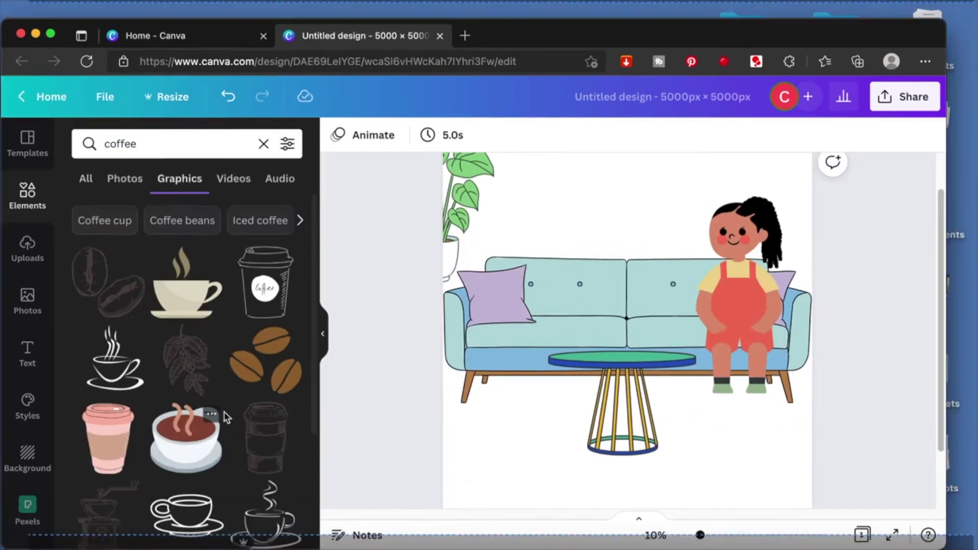
scroll(226, 416, "down", 5)
left_click_drag(183, 380, 654, 346)
left_click(864, 401)
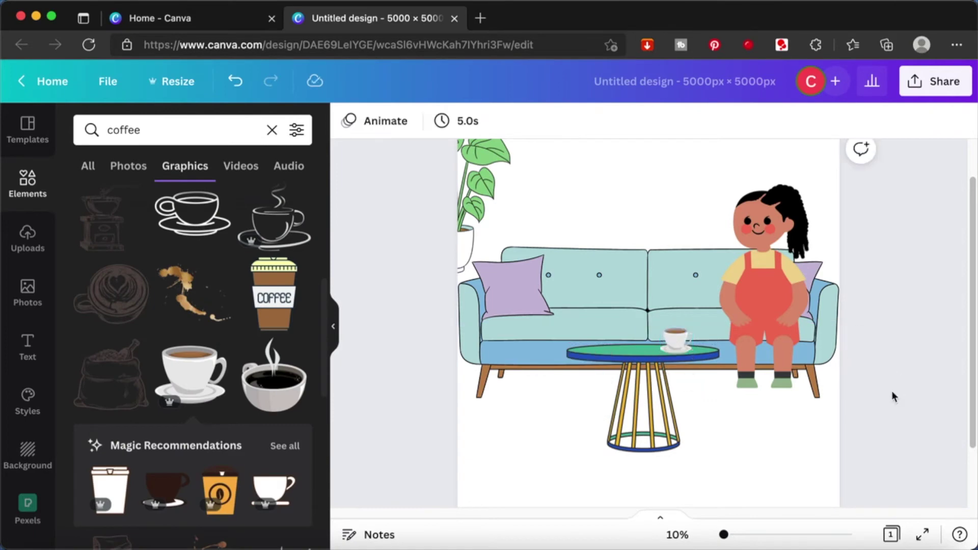
Search 'chips' and add snack bowls, shrunk to sit on the table
triple_click(173, 130)
type("chips")
key("Return")
left_click(274, 433)
left_click_drag(722, 360, 658, 357)
left_click(876, 271)
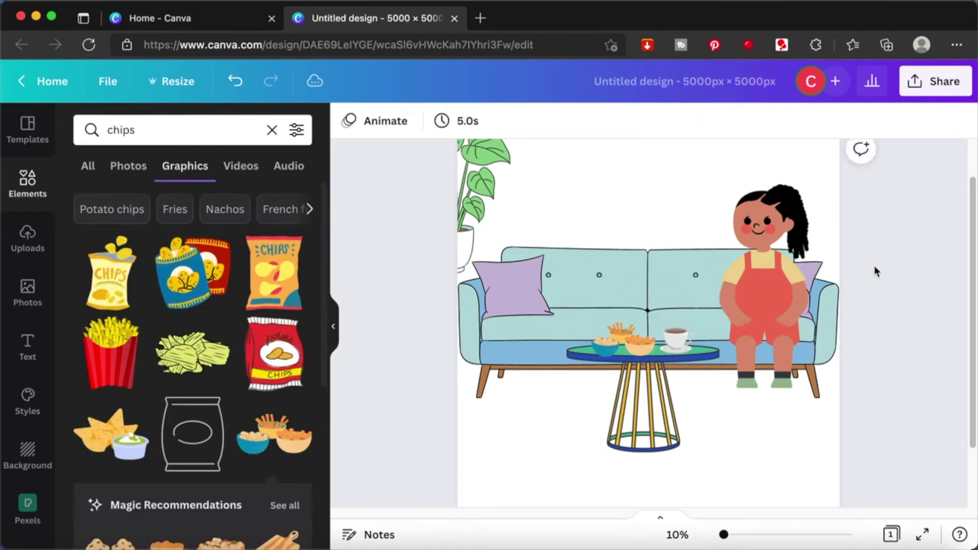
Search 'doggie', try a German shepherd graphic on the page, then delete it
type("doggie")
key("Return")
scroll(243, 376, "down", 3)
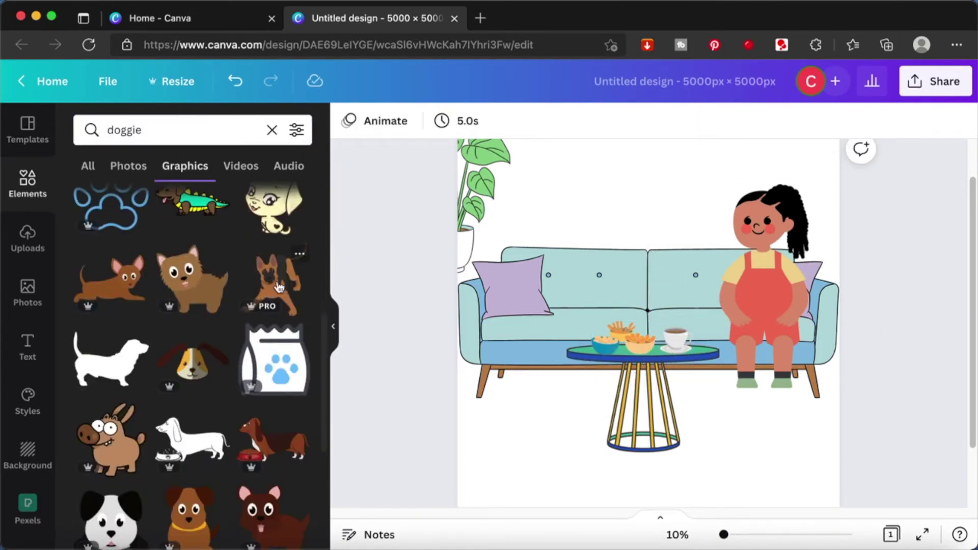
left_click_drag(285, 292, 590, 381)
scroll(540, 444, "down", 2)
key("Delete")
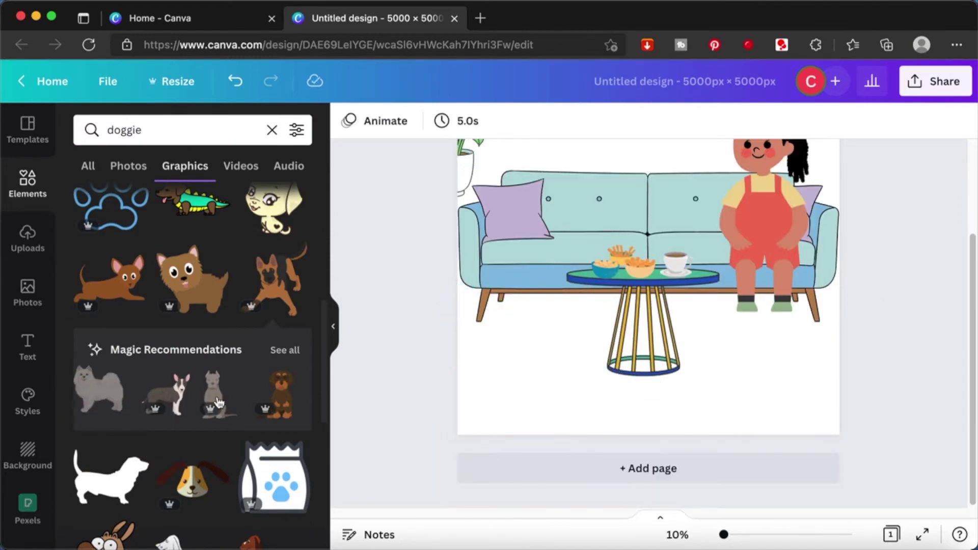
triple_click(173, 130)
Add a brown rug from a 'carpet' search, enlarge it, and move the plant down
type("carpet")
key("Return")
scroll(219, 305, "down", 5)
left_click(109, 323)
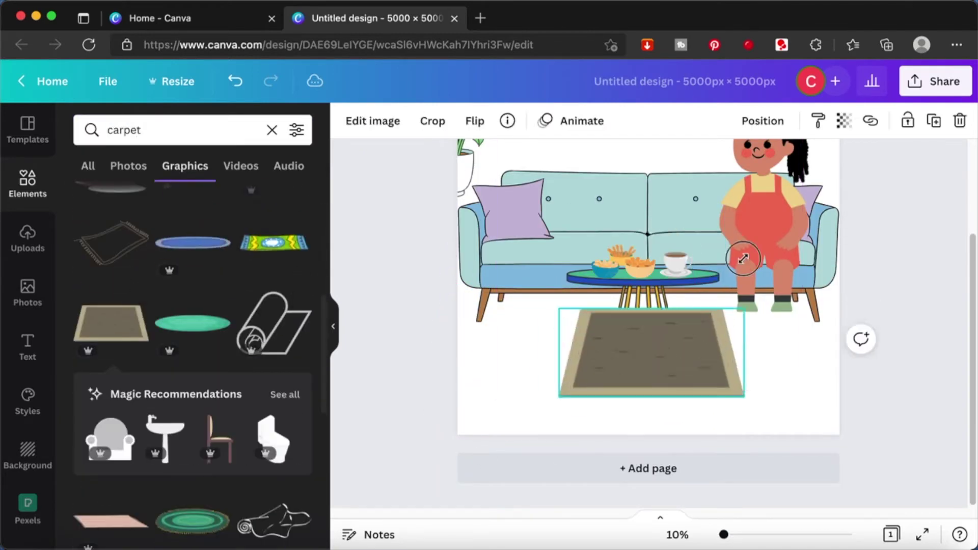
left_click_drag(743, 398, 775, 437)
left_click(887, 300)
scroll(887, 300, "up", 2)
left_click(612, 448)
scroll(647, 316, "up", 1)
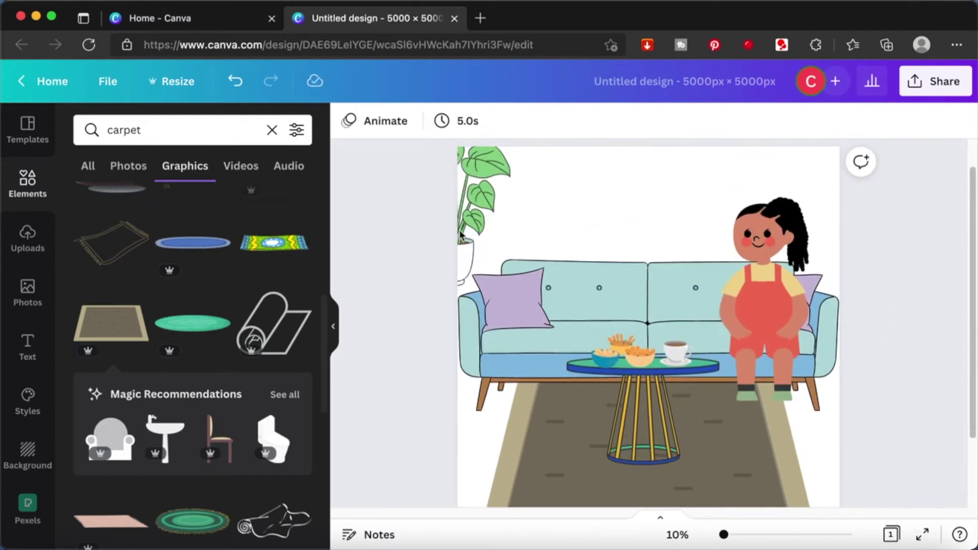
left_click_drag(474, 174, 484, 438)
left_click(451, 260)
Add a curtained window from a 'window' search, enlarge it top-left and send it back
triple_click(173, 130)
type("window")
key("Return")
left_click(191, 273)
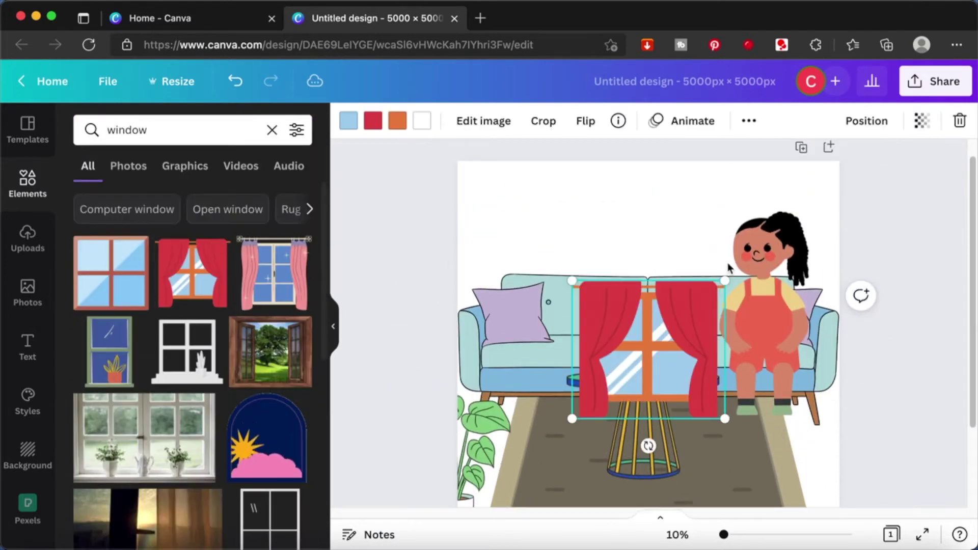
left_click_drag(647, 347, 527, 229)
left_click_drag(596, 299, 975, 412)
right_click(752, 242)
left_click(801, 405)
Crop the curtained window and send it behind the sofa and girl
scroll(772, 379, "down", 2)
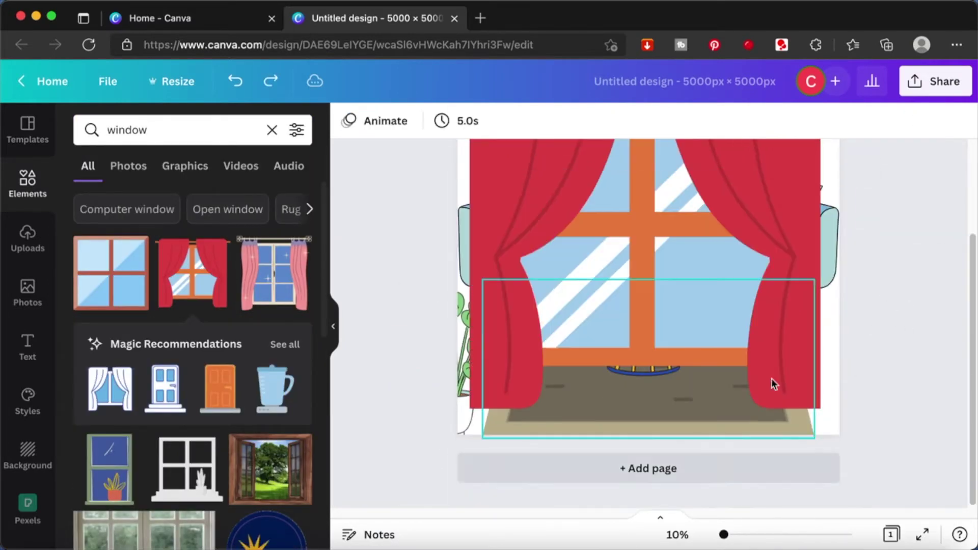
left_click(646, 434)
double_click(646, 434)
left_click(949, 204)
right_click(565, 237)
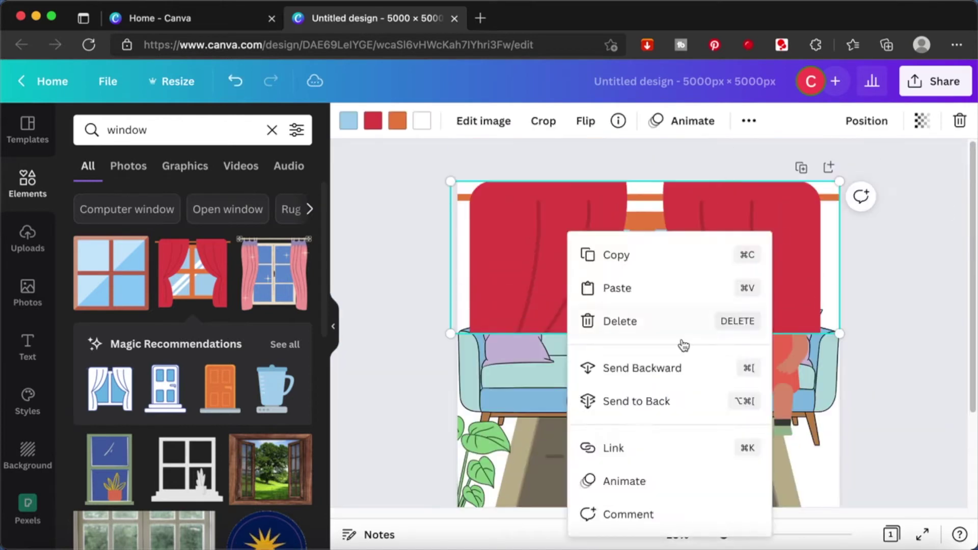
left_click(633, 400)
left_click(677, 257)
double_click(678, 256)
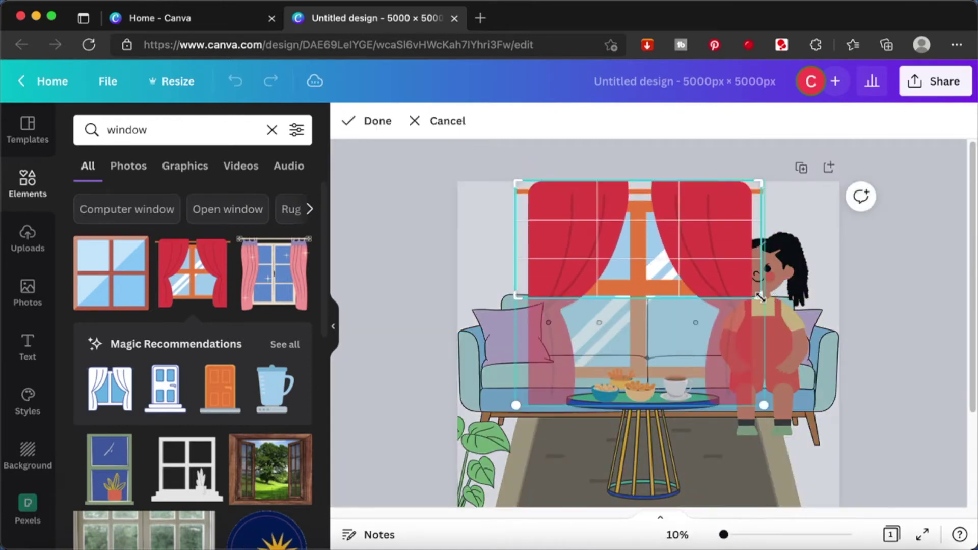
left_click(365, 120)
Set the page background colour to light teal
left_click(348, 120)
left_click(295, 280)
left_click(253, 238)
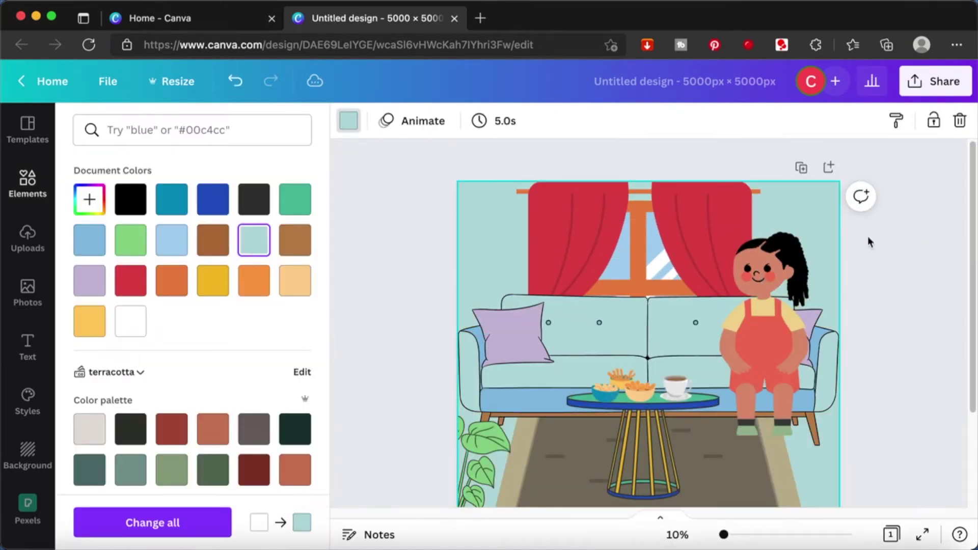
left_click(867, 237)
scroll(907, 295, "down", 2)
Add a rectangle across the lower page and colour it peach as the floor
triple_click(153, 130)
type("rectangle")
key("Return")
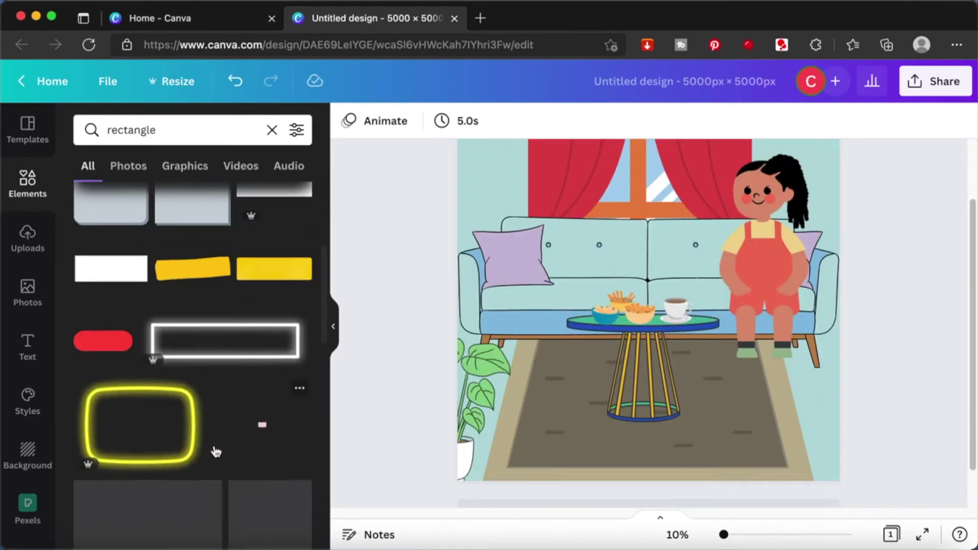
left_click(111, 255)
left_click_drag(572, 272, 457, 192)
left_click_drag(725, 348, 866, 406)
left_click_drag(729, 308, 725, 414)
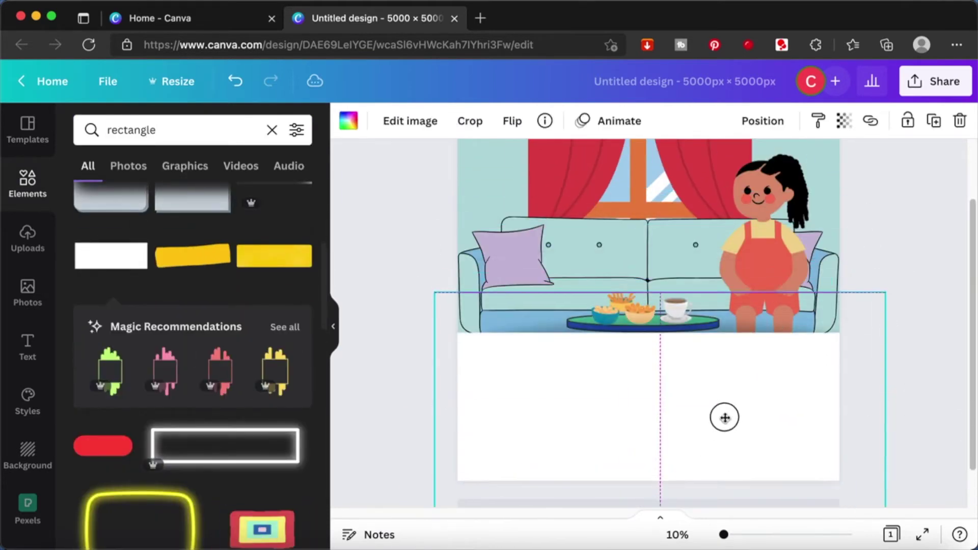
left_click(348, 121)
scroll(132, 345, "down", 4)
left_click(133, 345)
key("Escape")
scroll(930, 208, "up", 2)
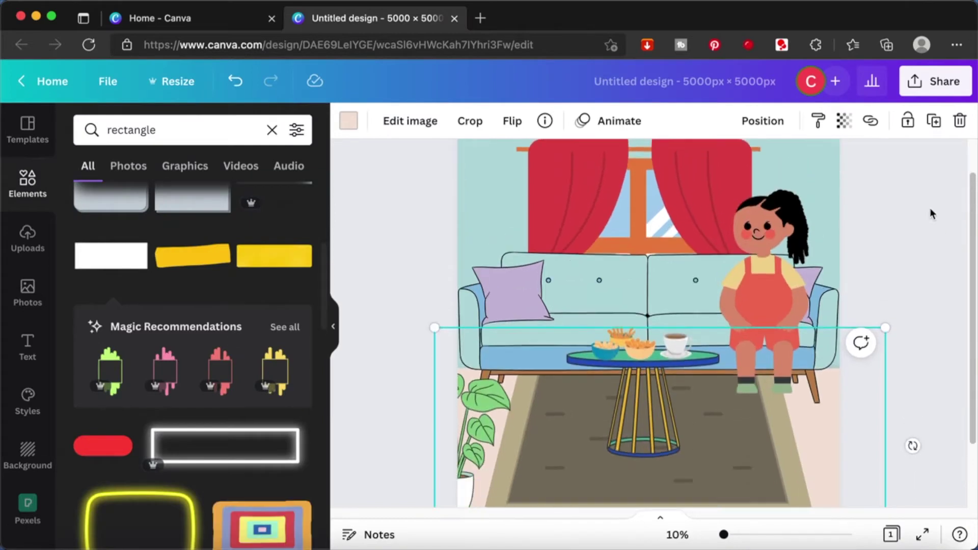
Add an orange lamp from a 'lamp' search at top-left, behind the sofa
triple_click(153, 130)
type("lamp")
key("Return")
left_click(181, 303)
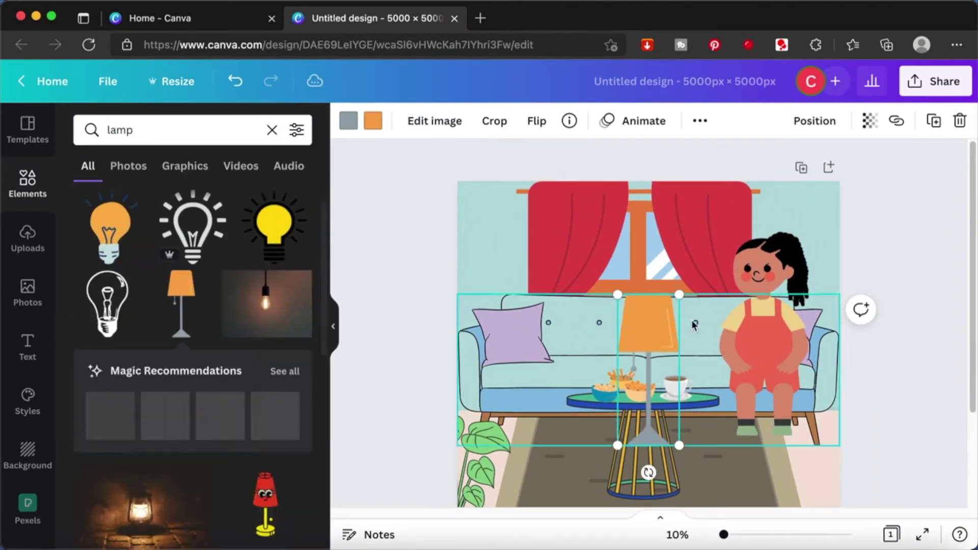
left_click_drag(649, 357, 501, 295)
right_click(487, 326)
left_click(591, 410)
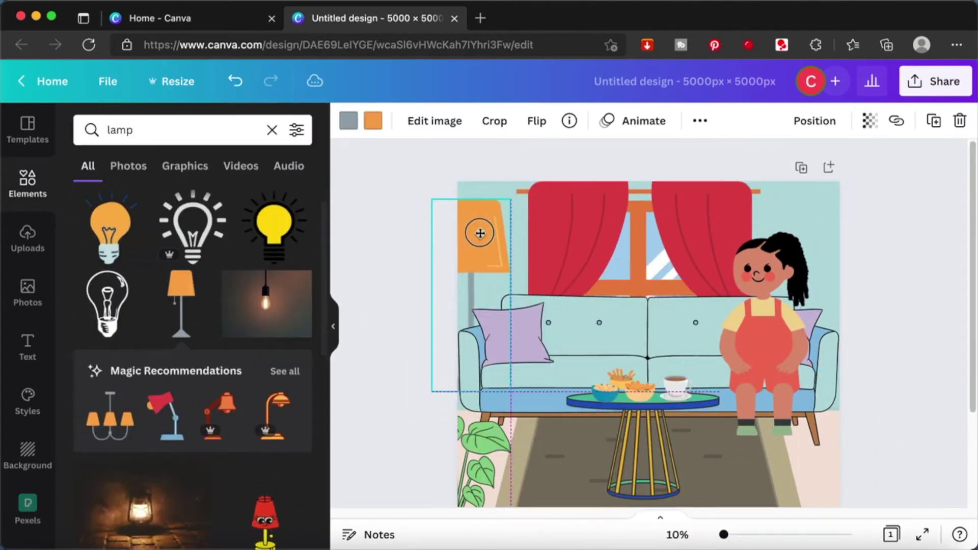
Add a blank second page to the design
left_click(886, 254)
scroll(886, 254, "down", 3)
scroll(529, 291, "down", 5)
Make the second page's background white
left_click(347, 120)
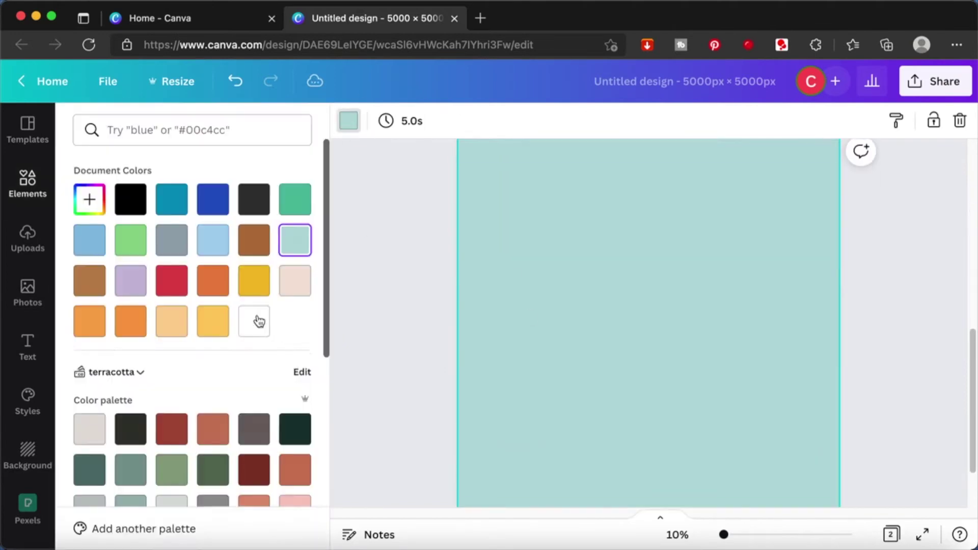
left_click(258, 321)
left_click(27, 184)
Search elements for 'faceless' and browse the Graphics results
triple_click(153, 129)
type("faceless")
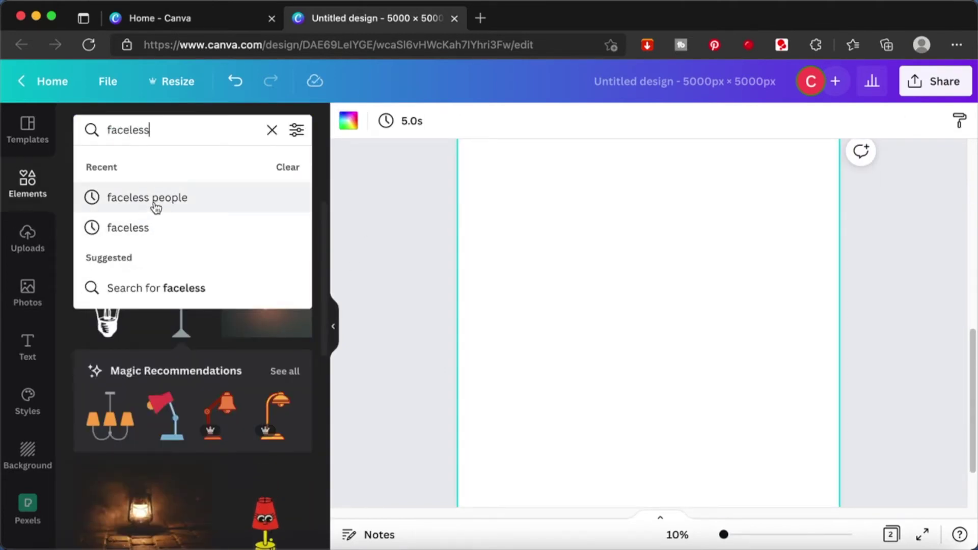
key("Return")
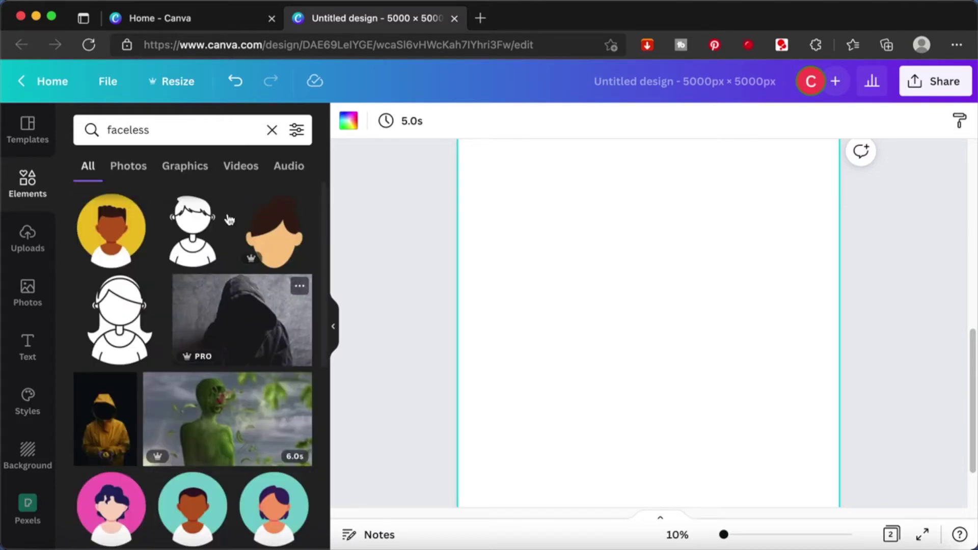
left_click(187, 167)
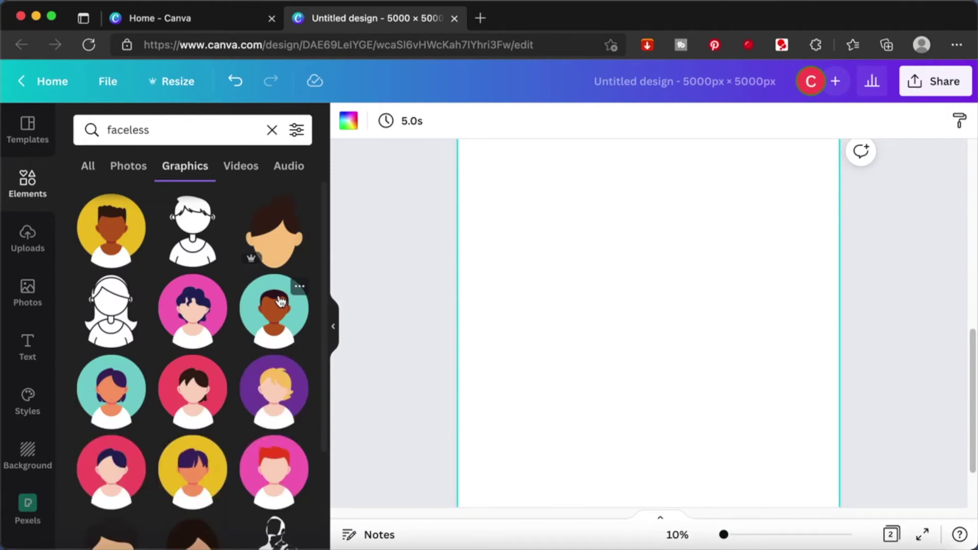
scroll(277, 293, "down", 5)
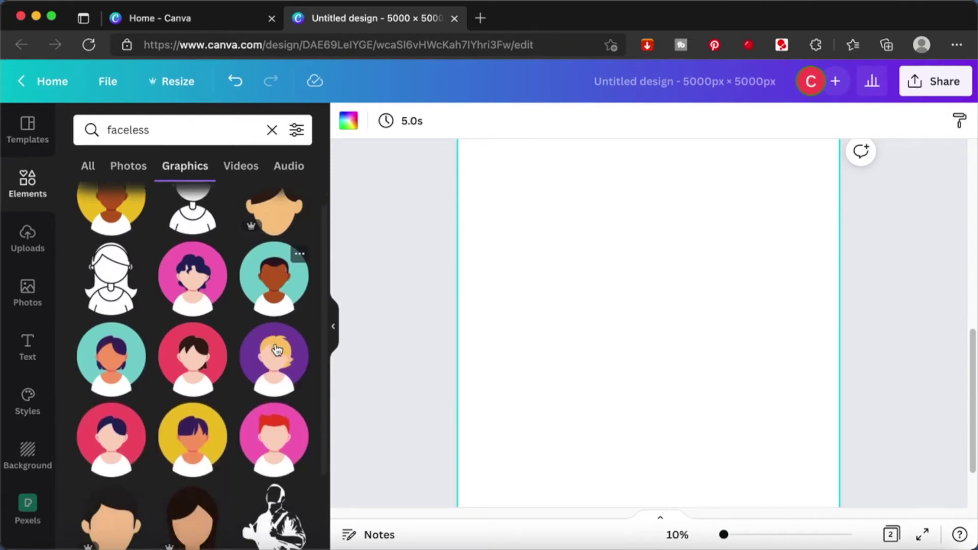
scroll(276, 344, "down", 8)
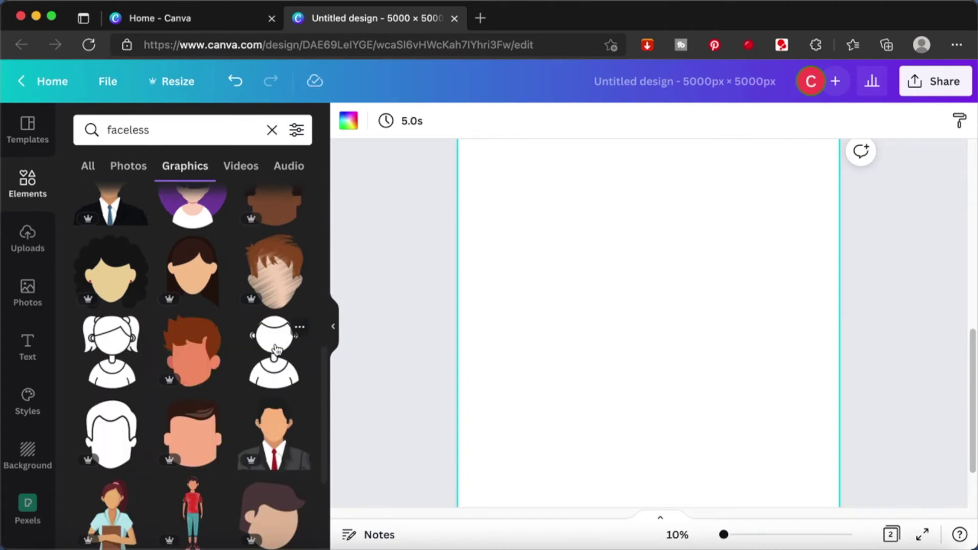
scroll(276, 350, "down", 5)
scroll(277, 349, "down", 3)
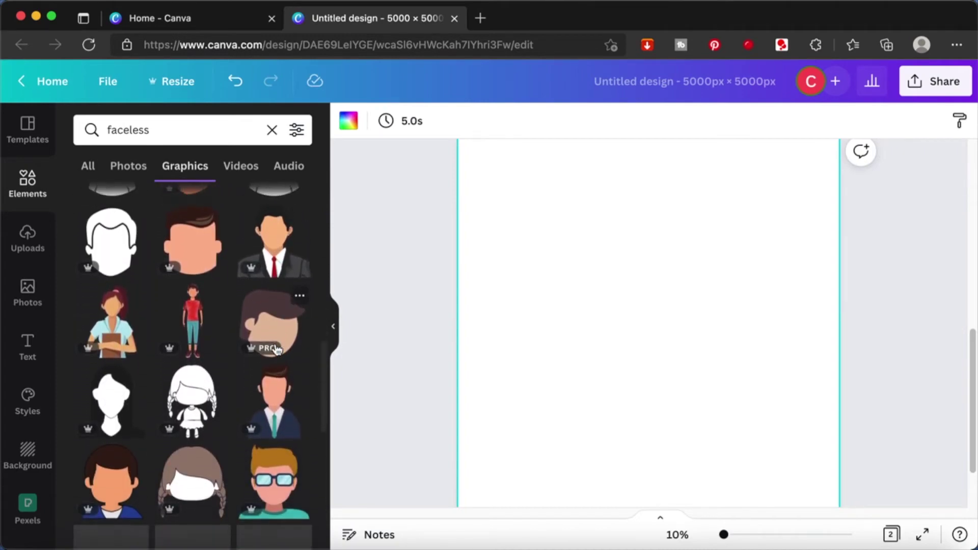
scroll(276, 350, "up", 5)
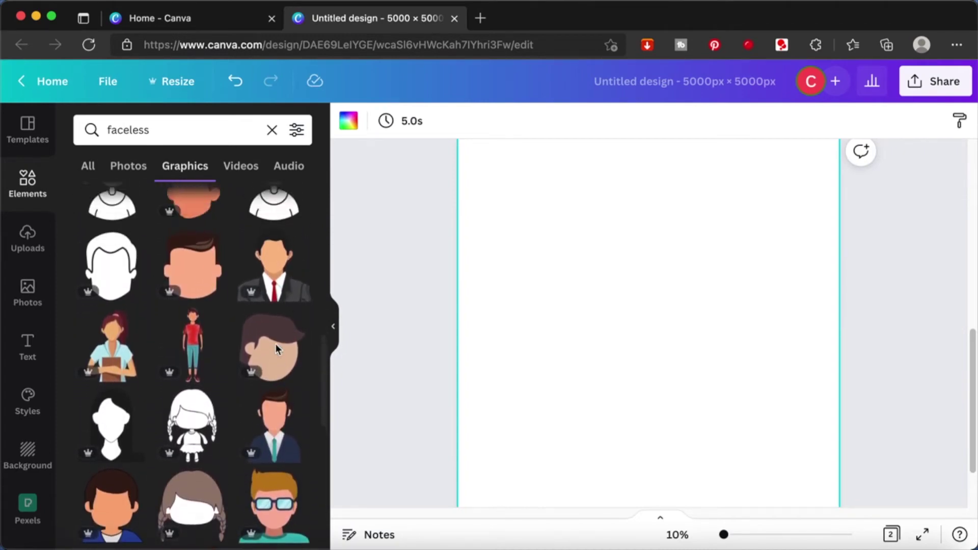
scroll(276, 355, "up", 5)
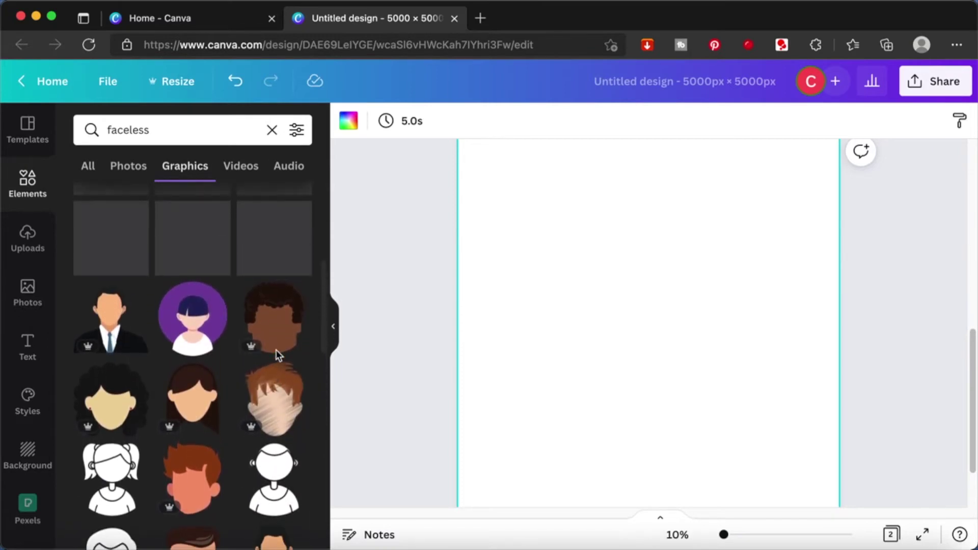
scroll(277, 355, "down", 6)
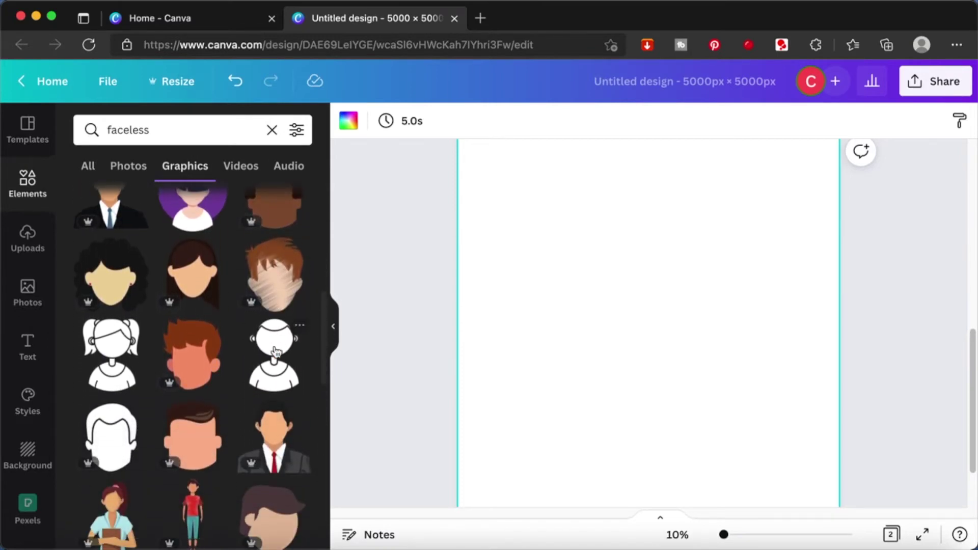
Add the faceless red-shirt boy, enlarge him and move him to page 2's left edge
left_click(194, 329)
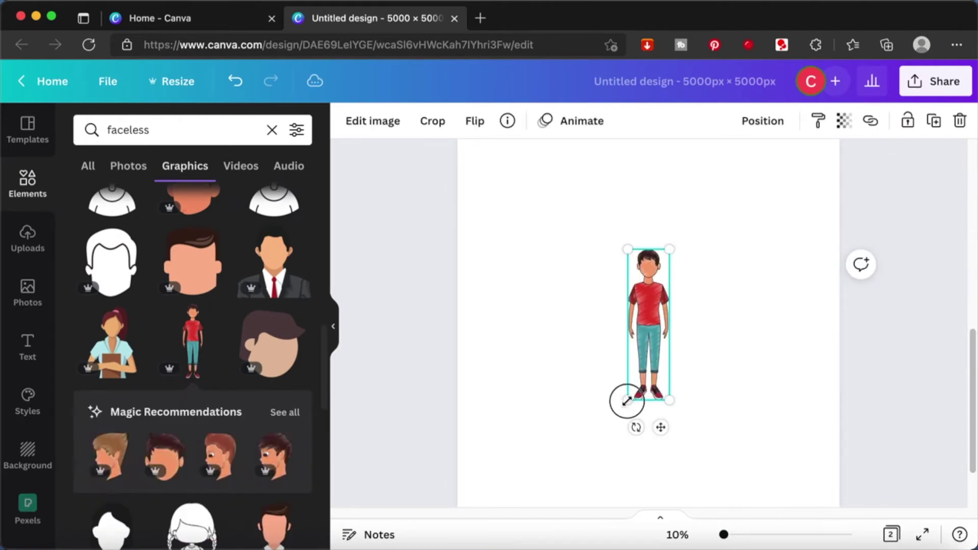
left_click_drag(628, 401, 564, 515)
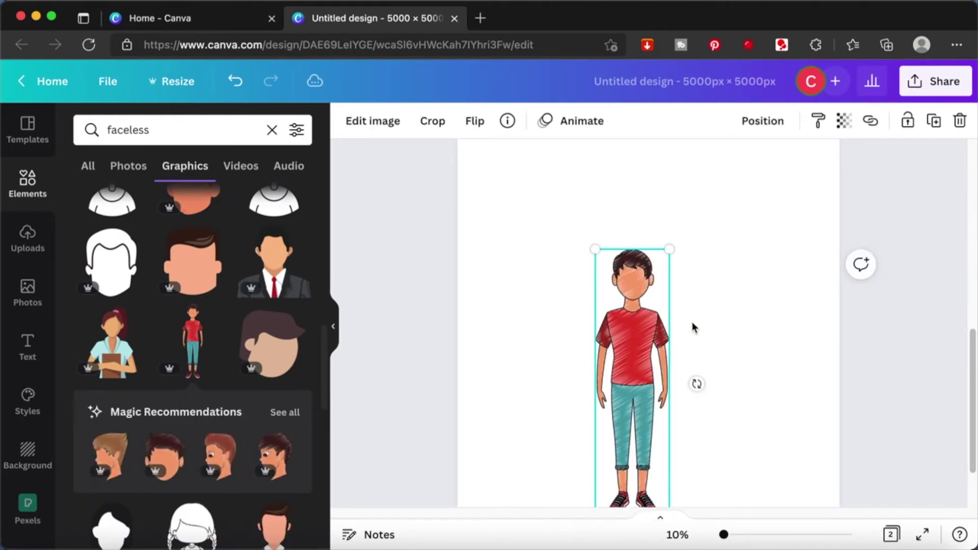
left_click_drag(669, 249, 696, 155)
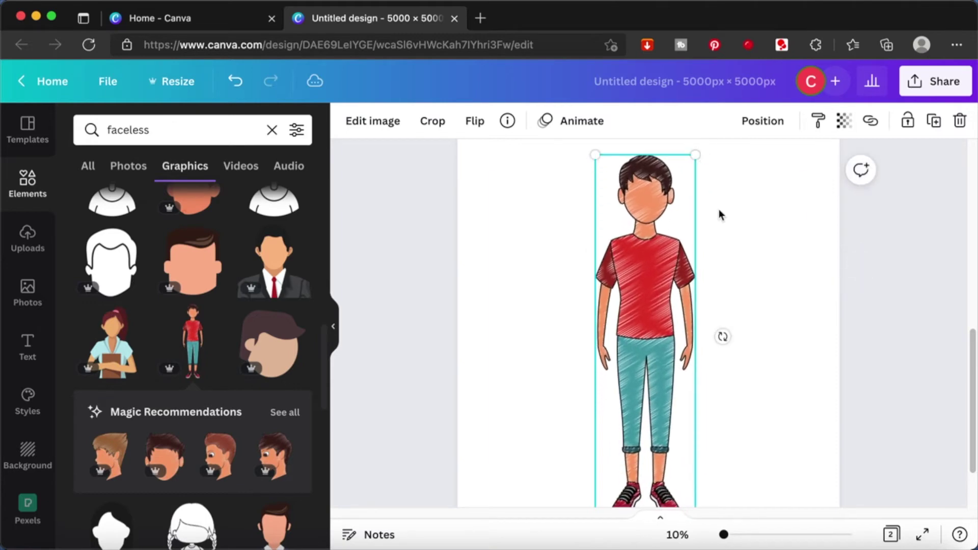
scroll(754, 301, "up", 2)
left_click_drag(652, 337, 527, 360)
left_click(884, 319)
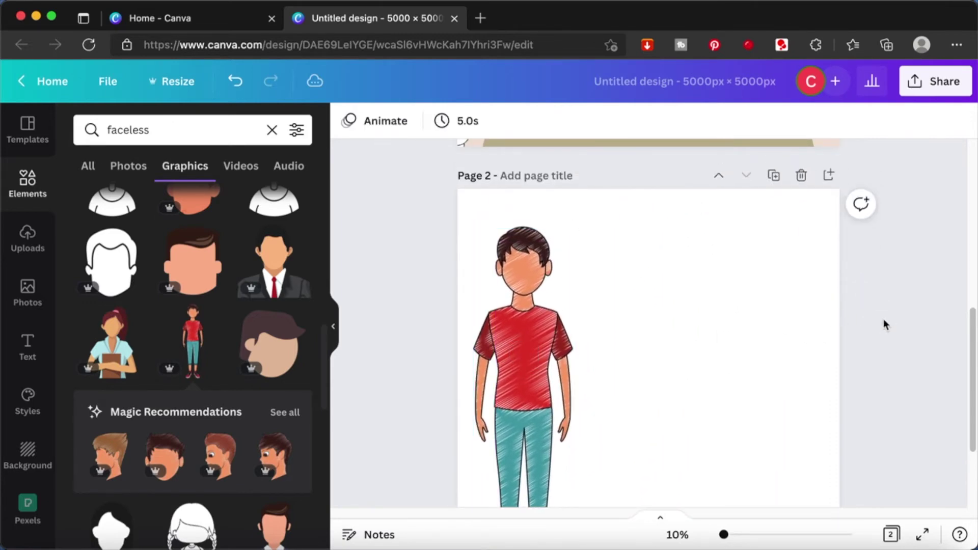
scroll(884, 319, "down", 3)
scroll(884, 319, "up", 1)
left_click_drag(514, 337, 507, 312)
left_click(894, 284)
scroll(894, 283, "up", 2)
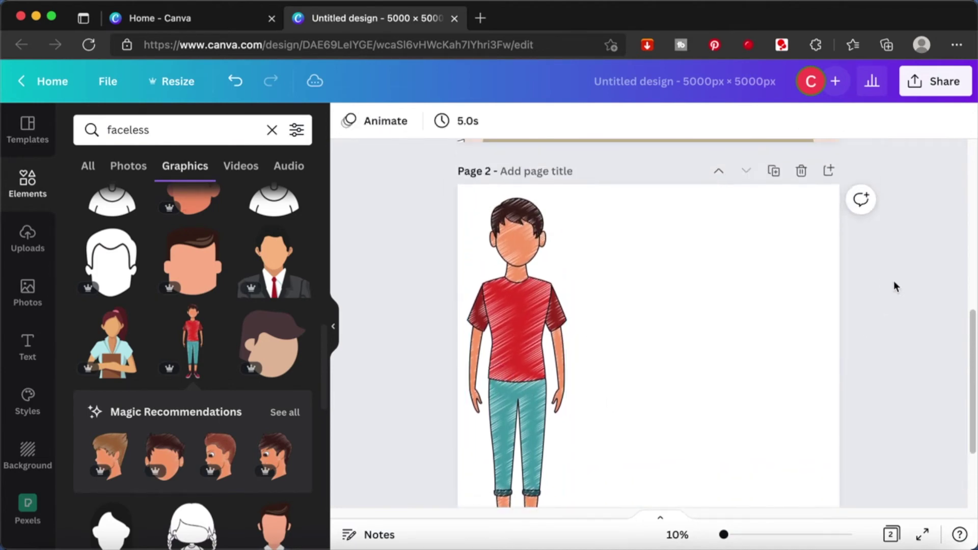
left_click(195, 131)
Search graphics for 'face' and browse the results
double_click(191, 129)
type("face")
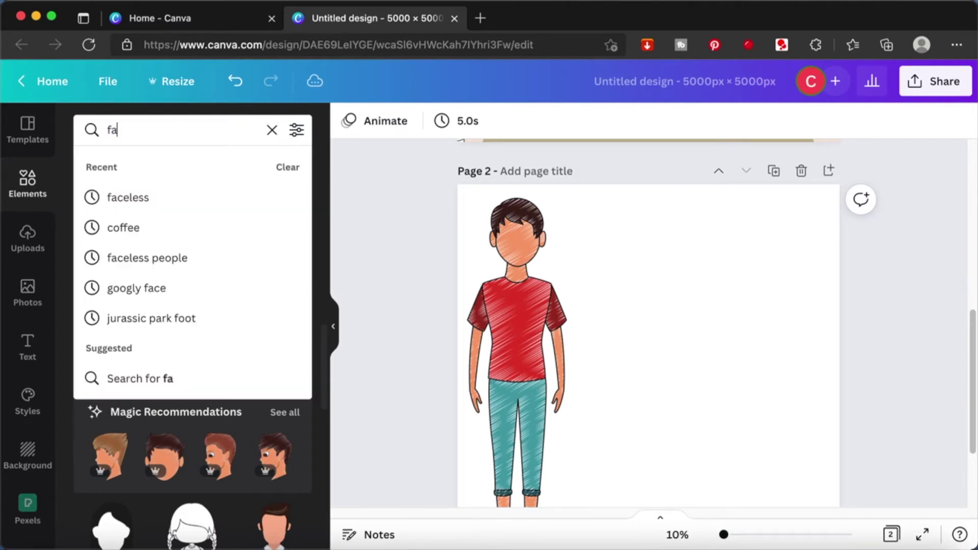
key("Return")
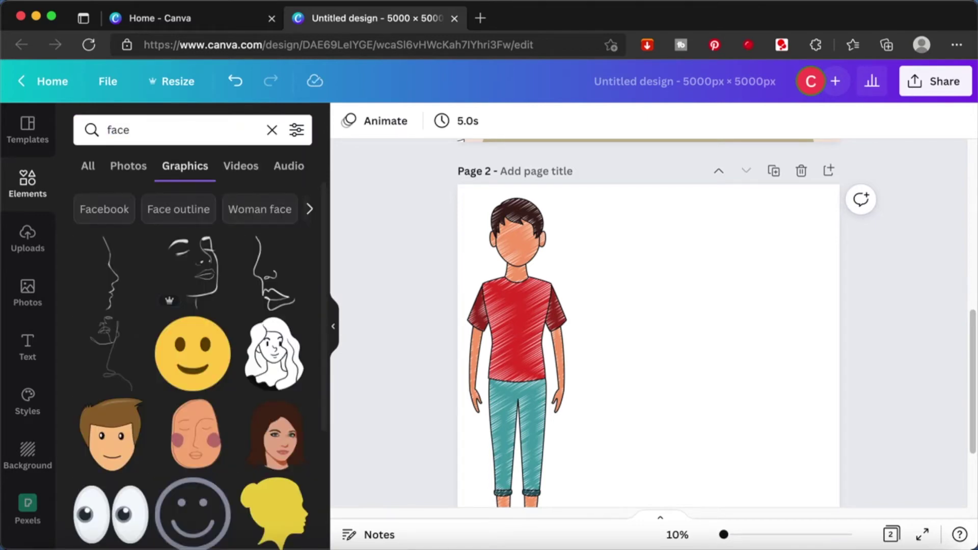
scroll(195, 385, "down", 4)
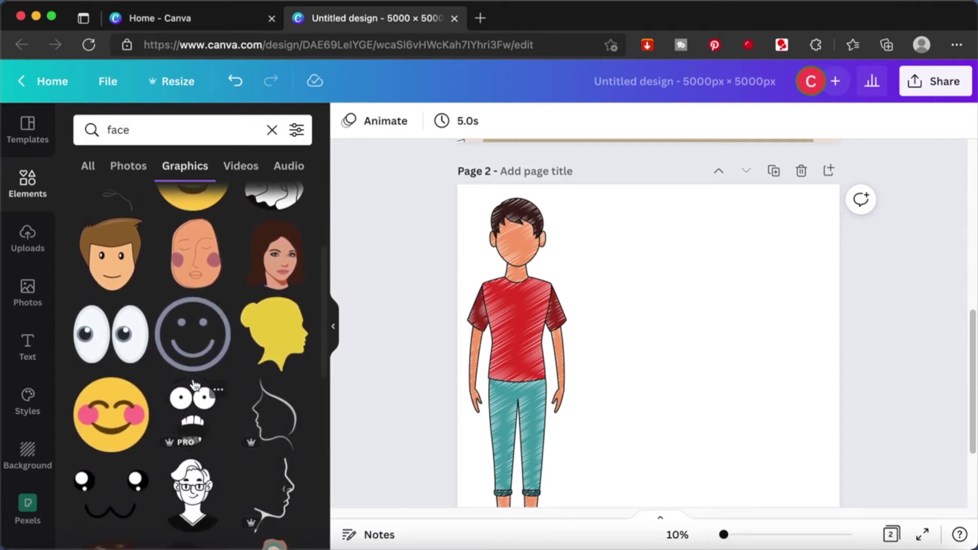
scroll(195, 387, "down", 2)
scroll(196, 386, "down", 5)
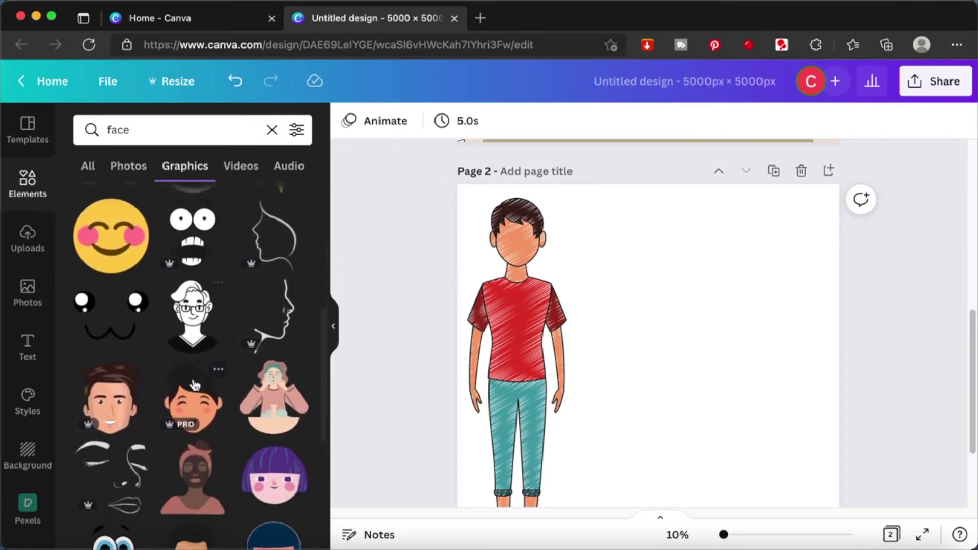
scroll(195, 385, "down", 3)
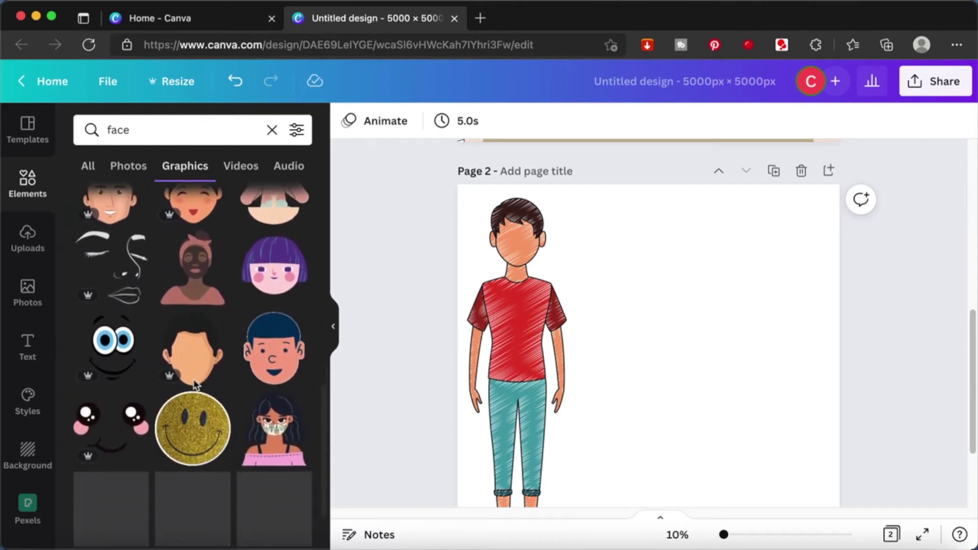
scroll(195, 384, "up", 4)
scroll(195, 385, "up", 1)
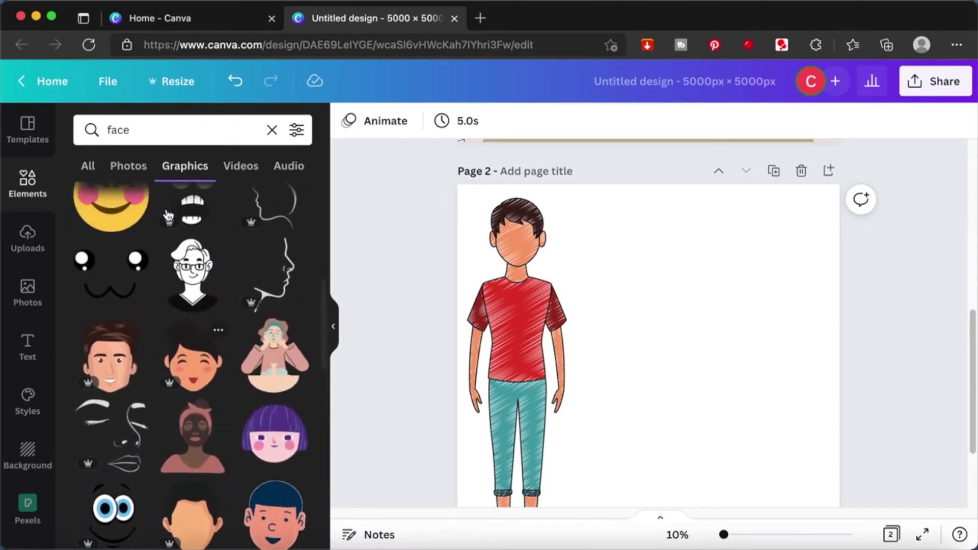
Search 'expression', filter to Facial expression, and add the line-drawn face graphic
left_click(168, 125)
double_click(164, 130)
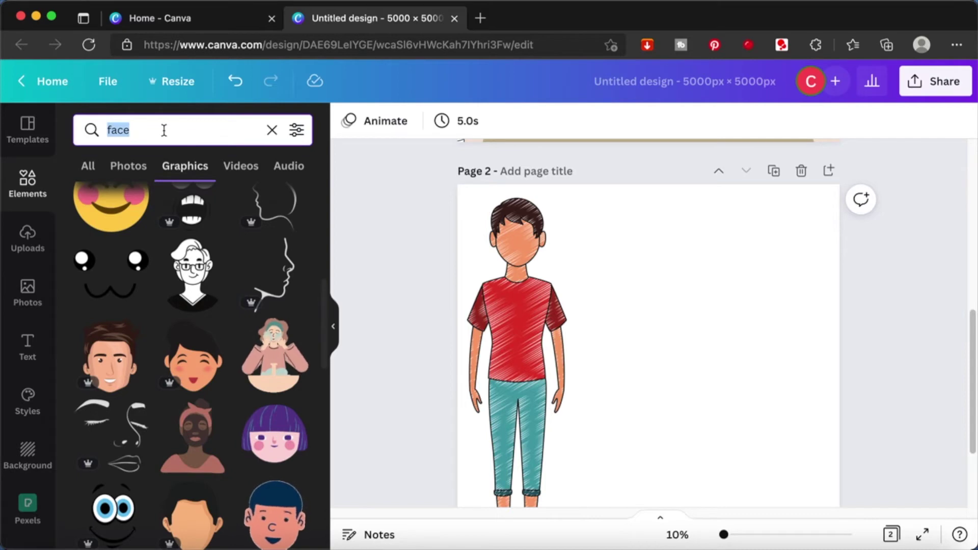
type("expressi")
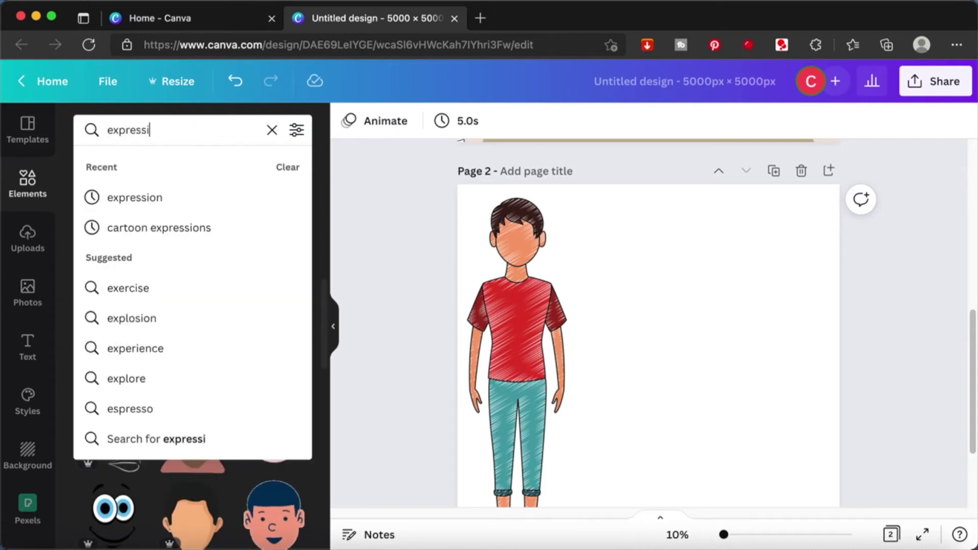
type("on")
key("Return")
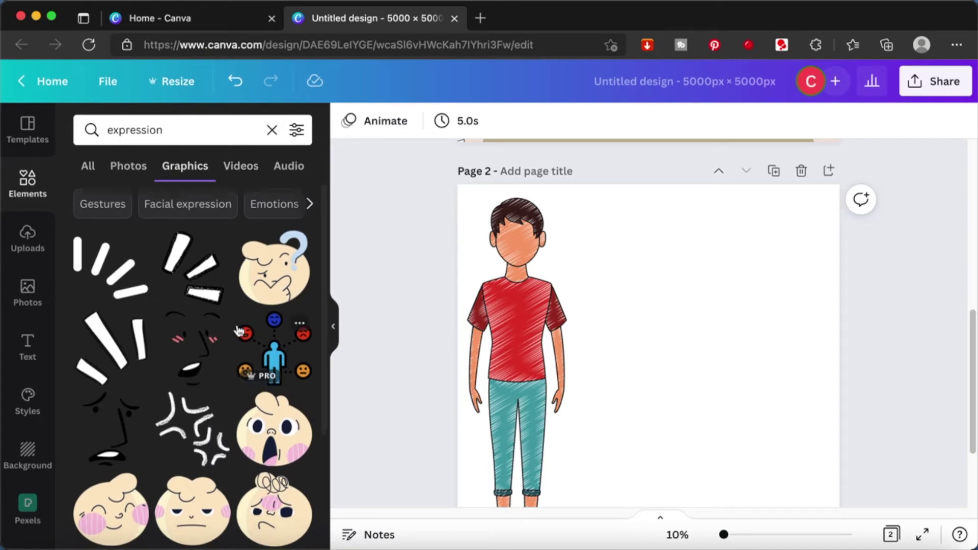
scroll(200, 213, "down", 1)
left_click(199, 204)
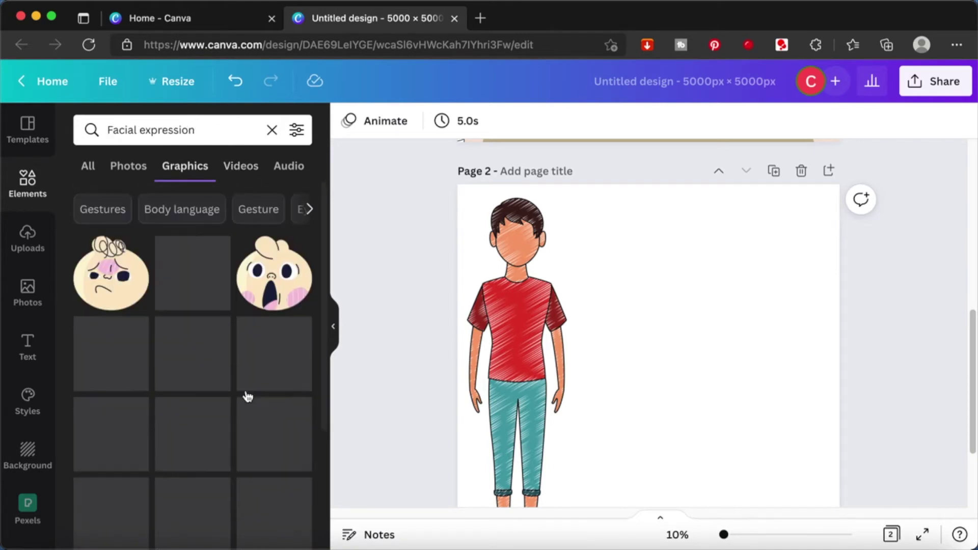
scroll(245, 393, "down", 1)
scroll(246, 386, "down", 10)
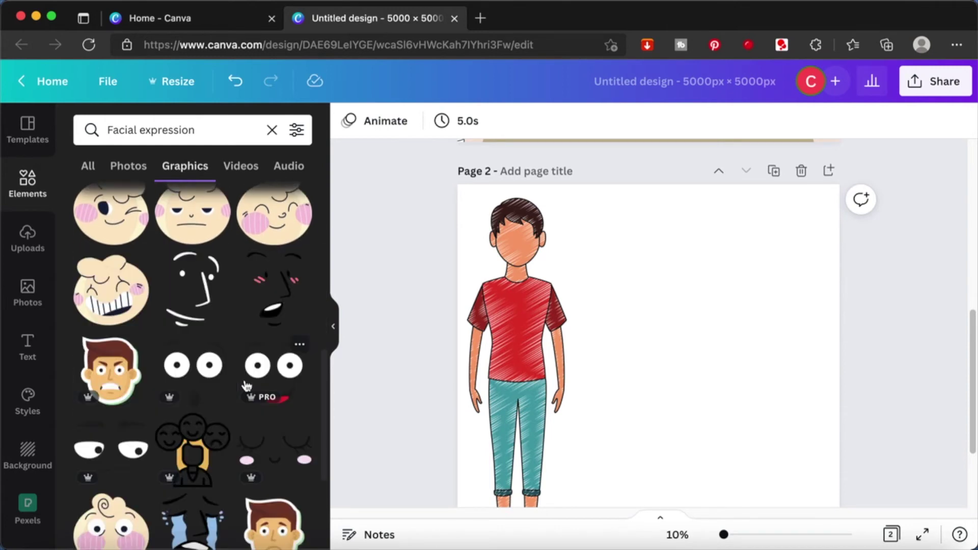
scroll(246, 384, "down", 1)
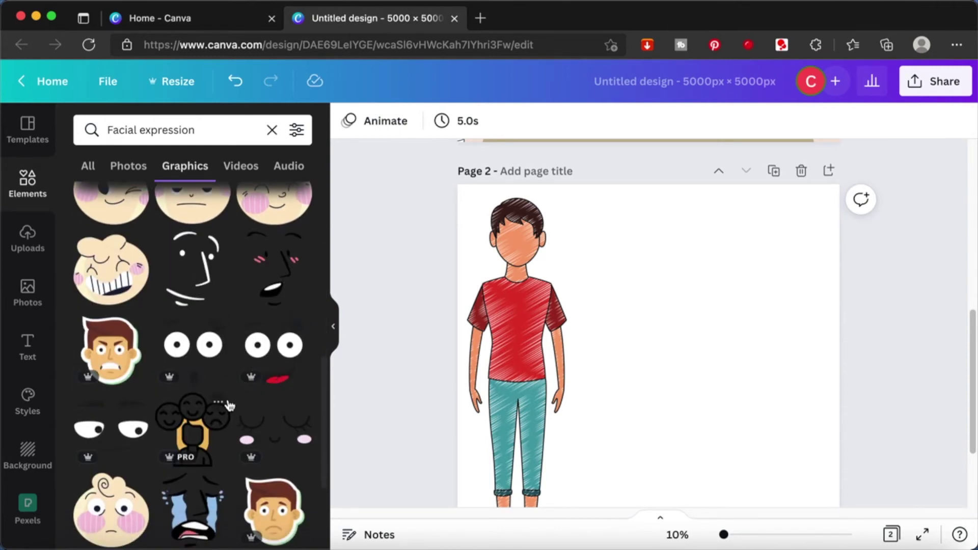
left_click(196, 280)
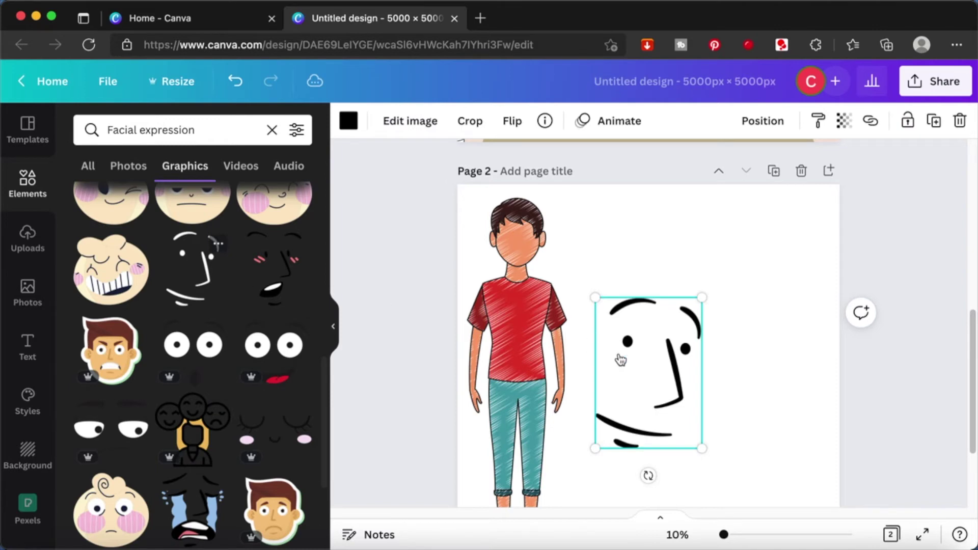
Shrink the line-drawn face onto the boy's head and tilt it to match
left_click_drag(680, 378, 582, 311)
left_click_drag(604, 226, 538, 301)
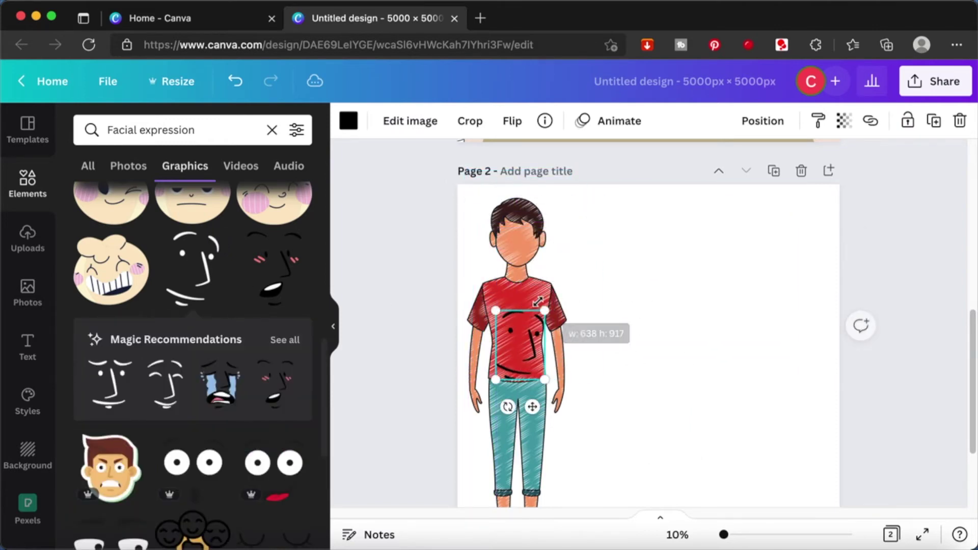
left_click_drag(524, 365, 520, 255)
left_click(630, 267)
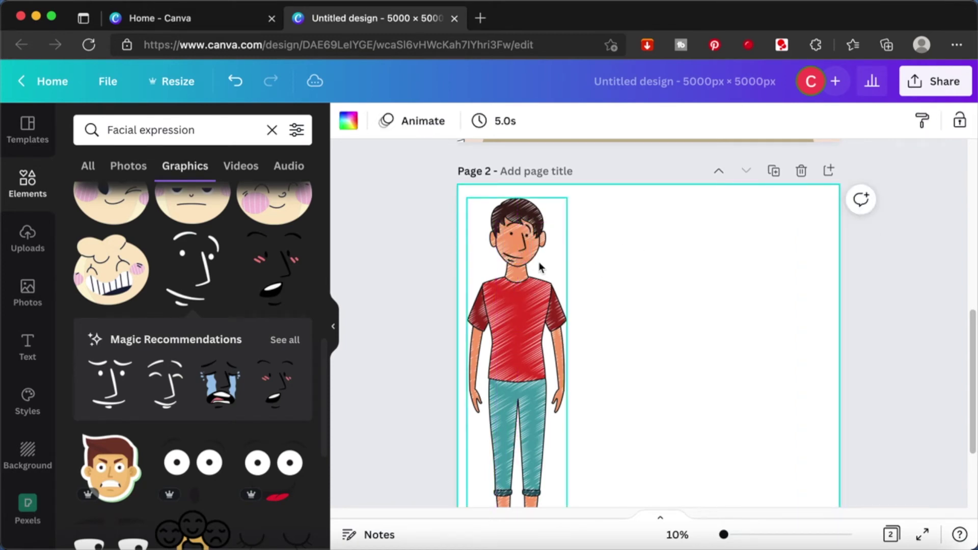
left_click(520, 250)
left_click_drag(505, 289, 536, 288)
left_click(672, 244)
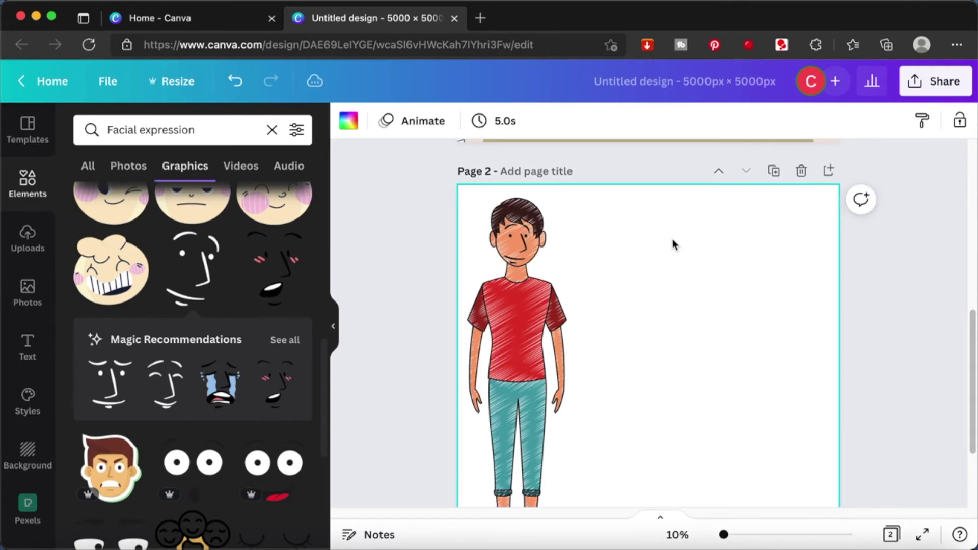
Duplicate the boy to the right and put a shrunken open-mouthed face on his head
left_click(530, 337)
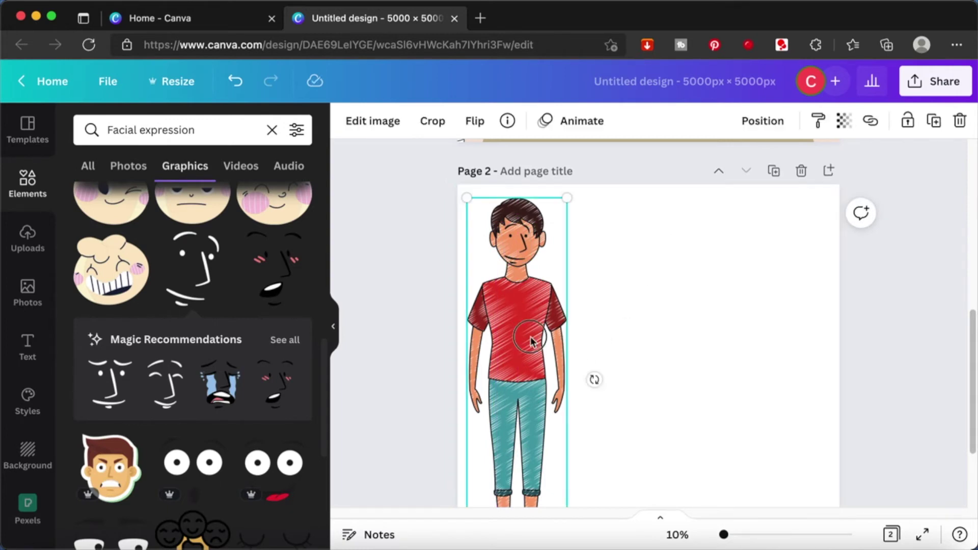
left_click_drag(530, 336, 613, 328)
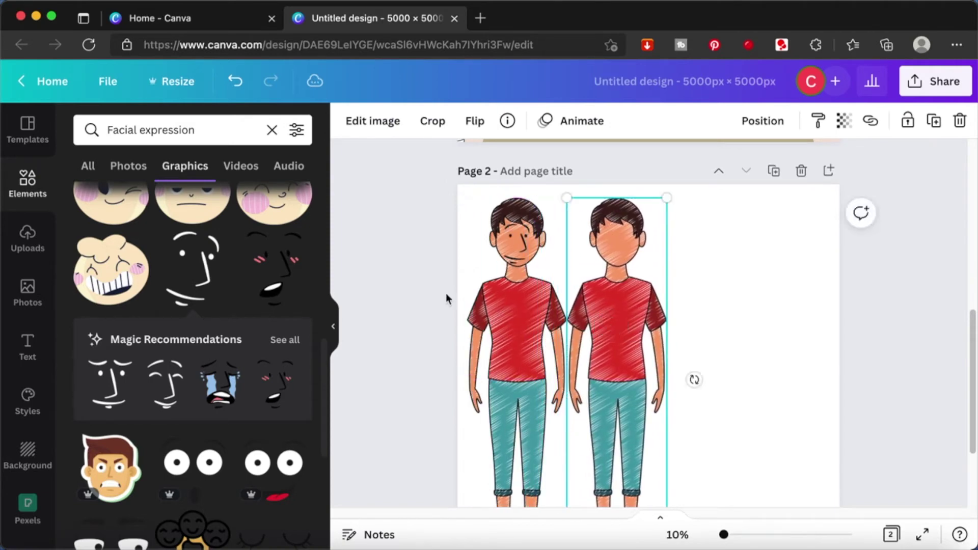
left_click(286, 275)
left_click_drag(704, 448, 625, 274)
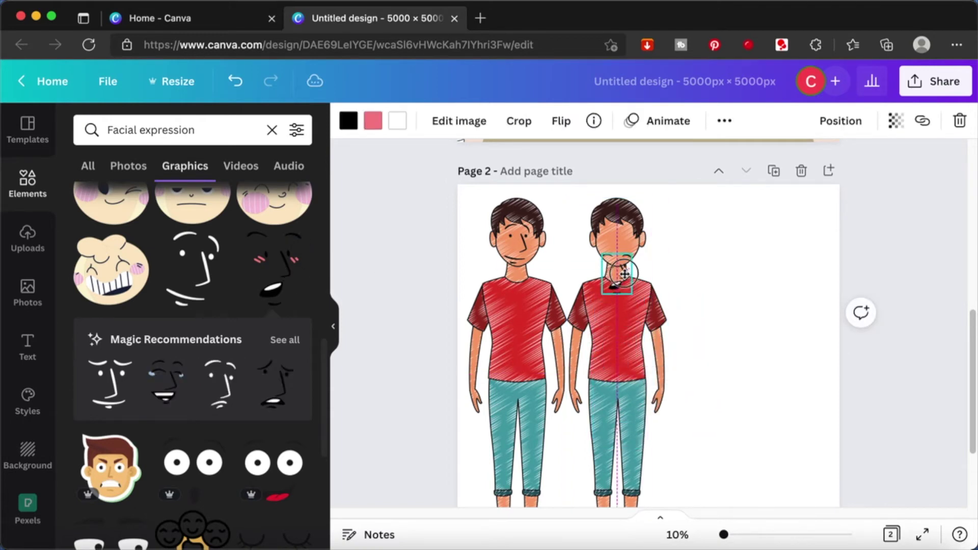
left_click_drag(630, 239, 627, 249)
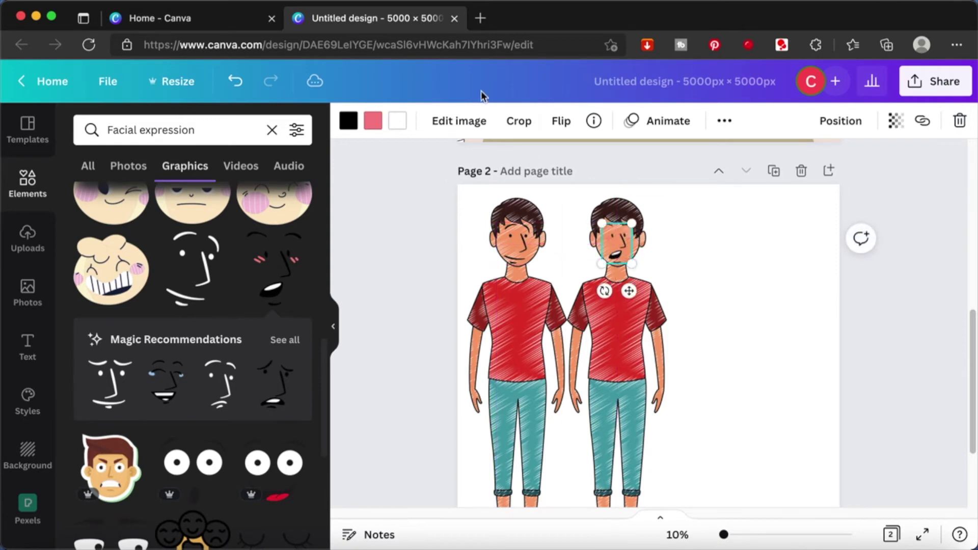
Flip the open-mouthed face horizontally and nudge it slightly left
left_click(558, 124)
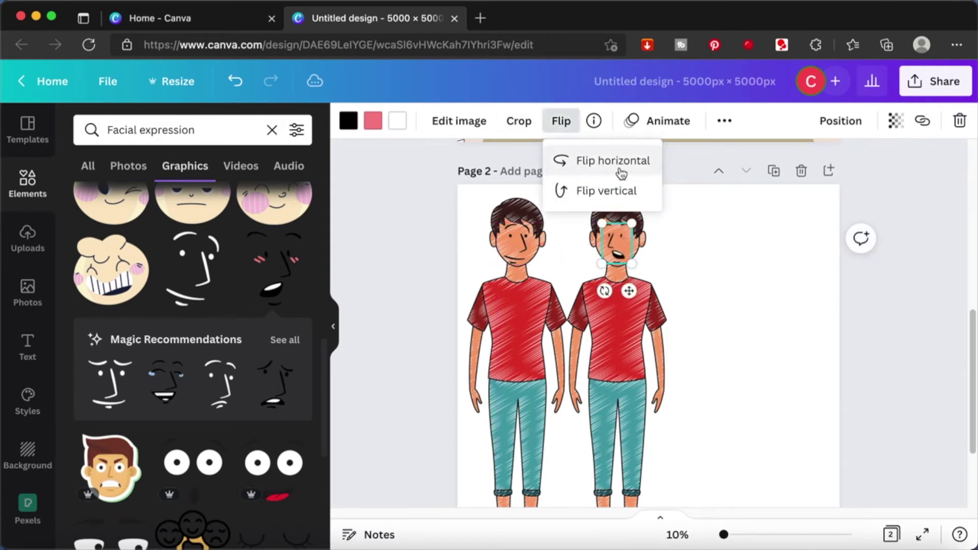
left_click(749, 256)
left_click(616, 250)
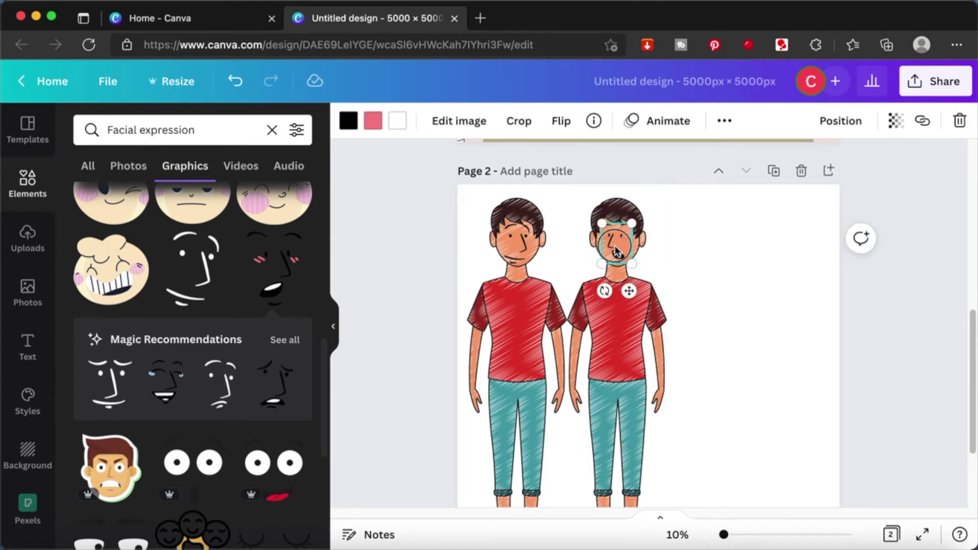
left_click_drag(617, 251, 613, 249)
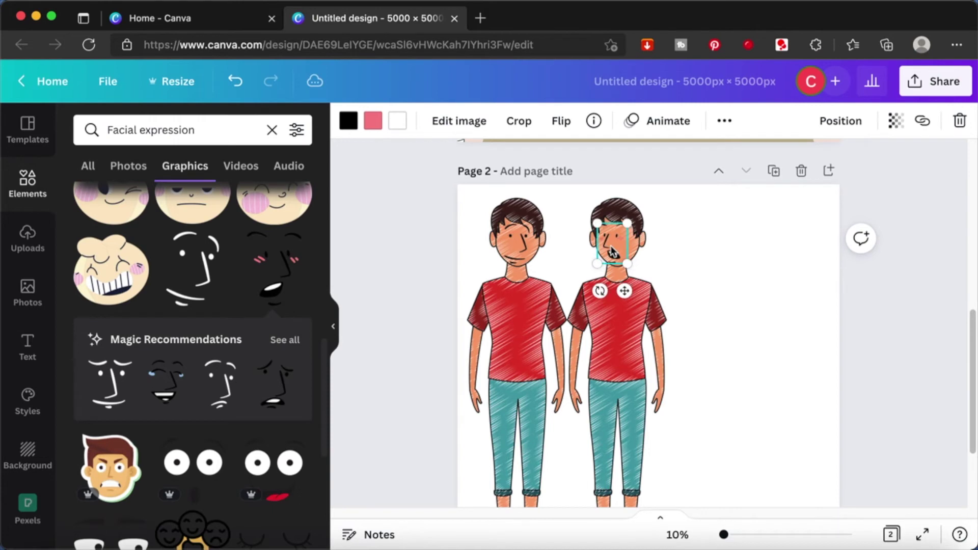
left_click(726, 276)
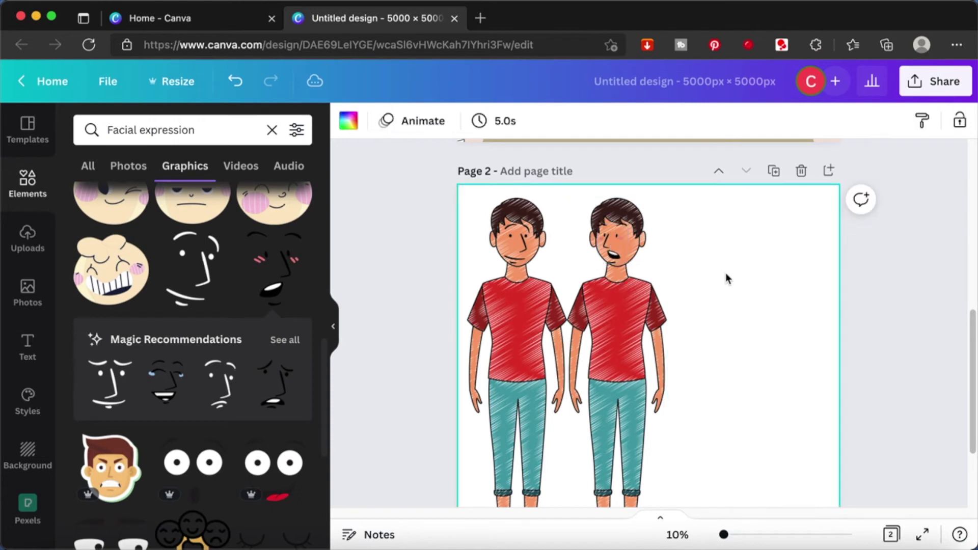
left_click(613, 254)
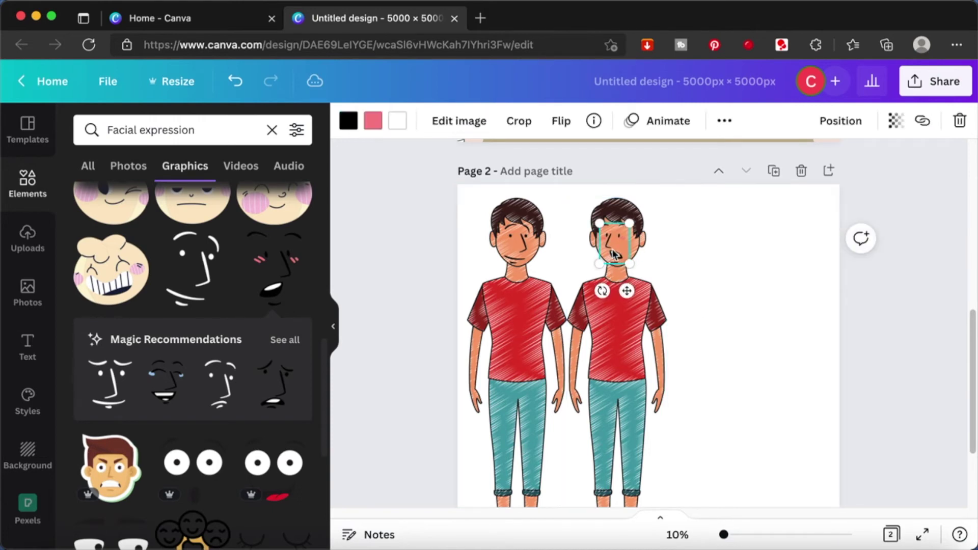
left_click(731, 284)
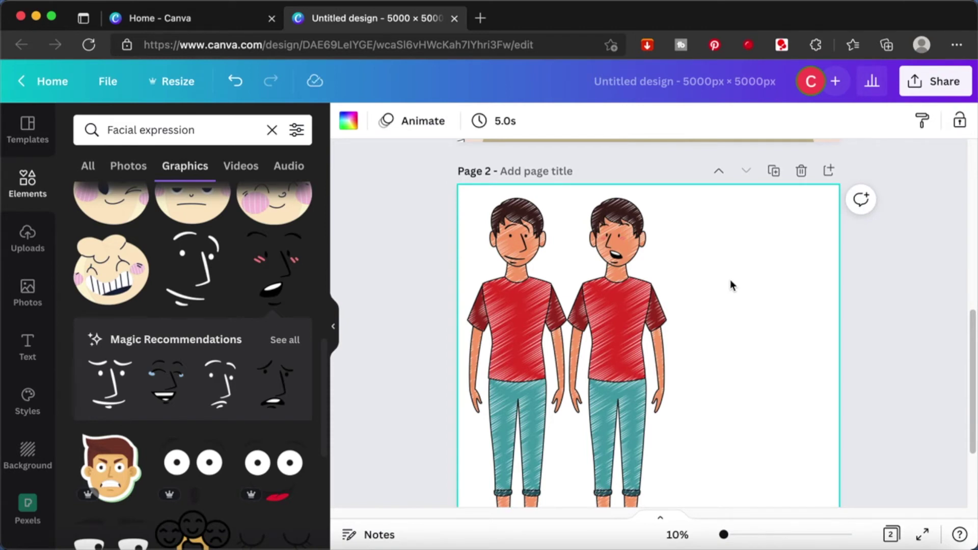
Place a third faceless copy of the boy to the right
left_click(520, 343)
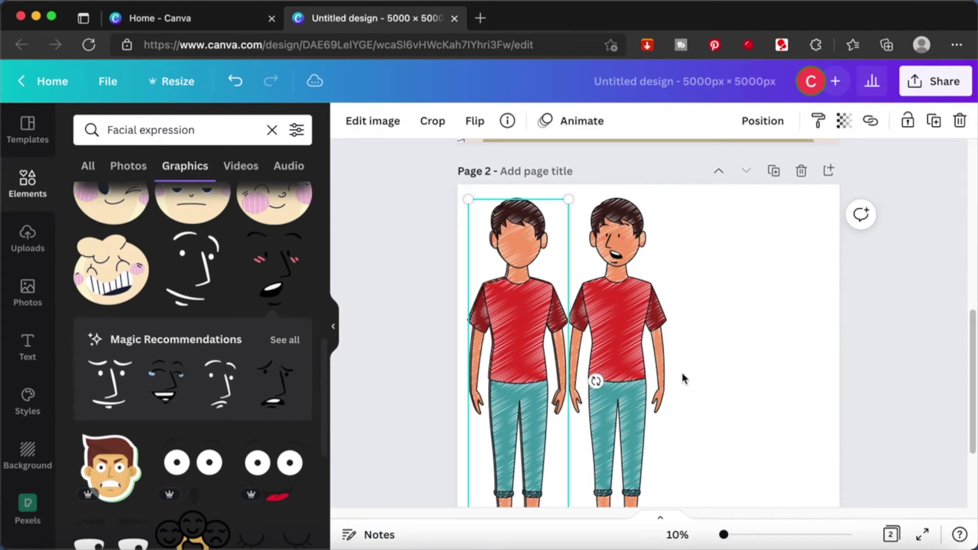
left_click_drag(521, 342, 725, 345)
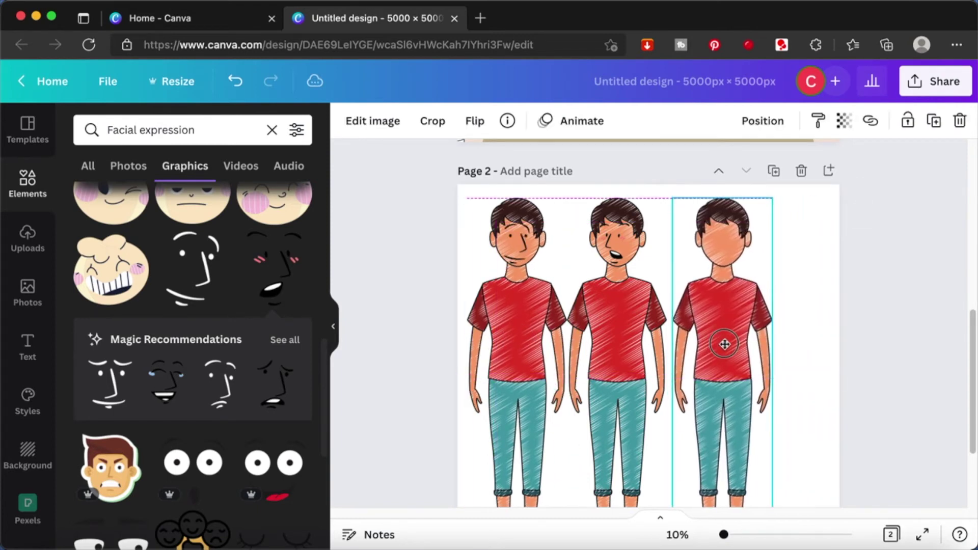
scroll(240, 389, "down", 3)
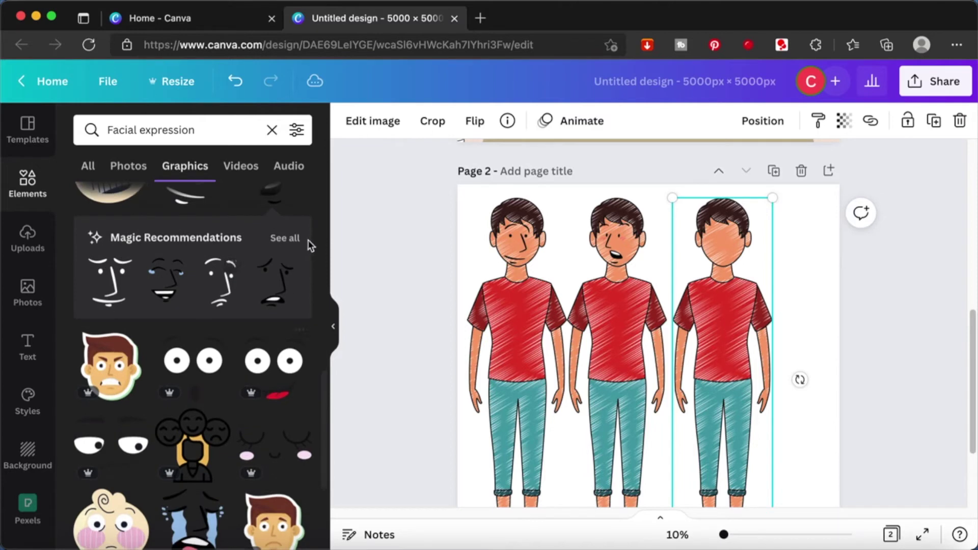
Give the third boy a small crying face with tears, then add a blank third page
left_click(285, 238)
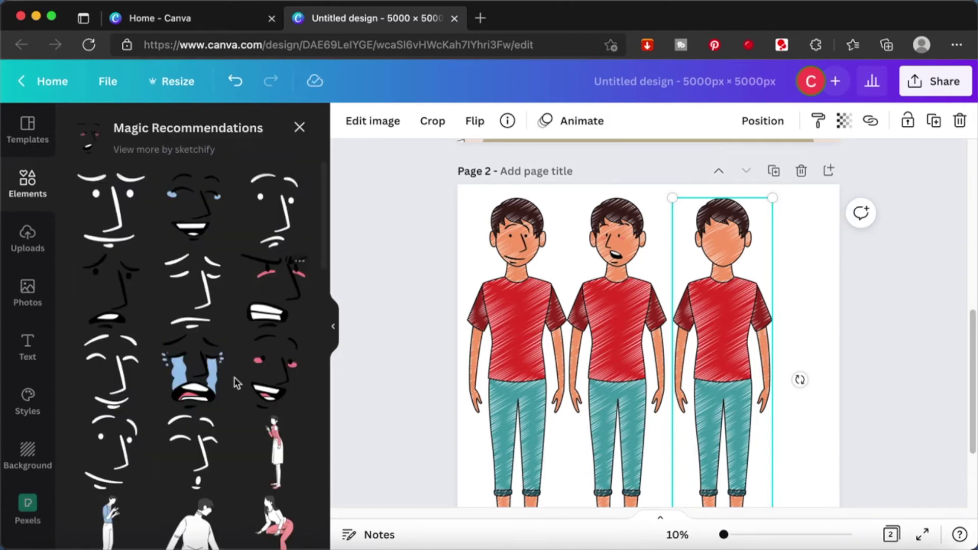
scroll(234, 380, "down", 5)
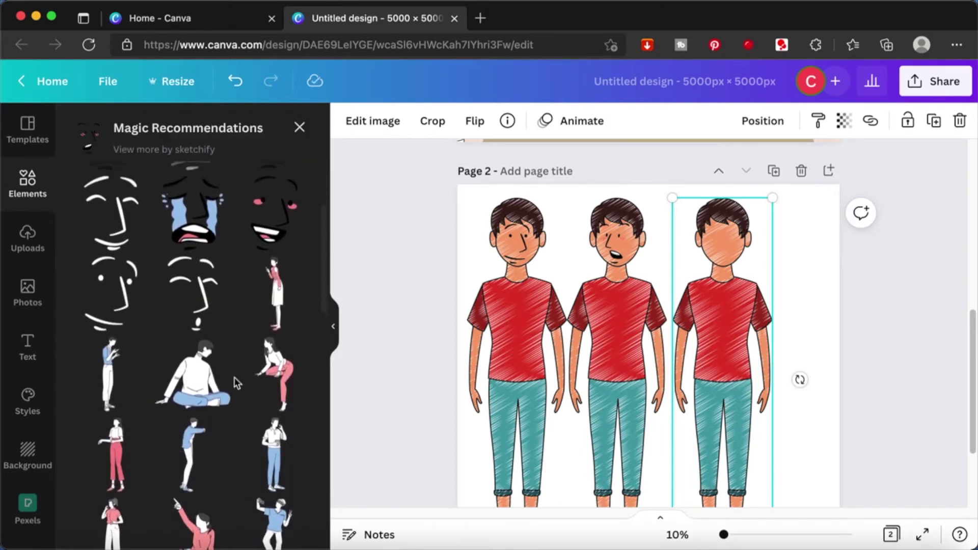
scroll(233, 377, "up", 1)
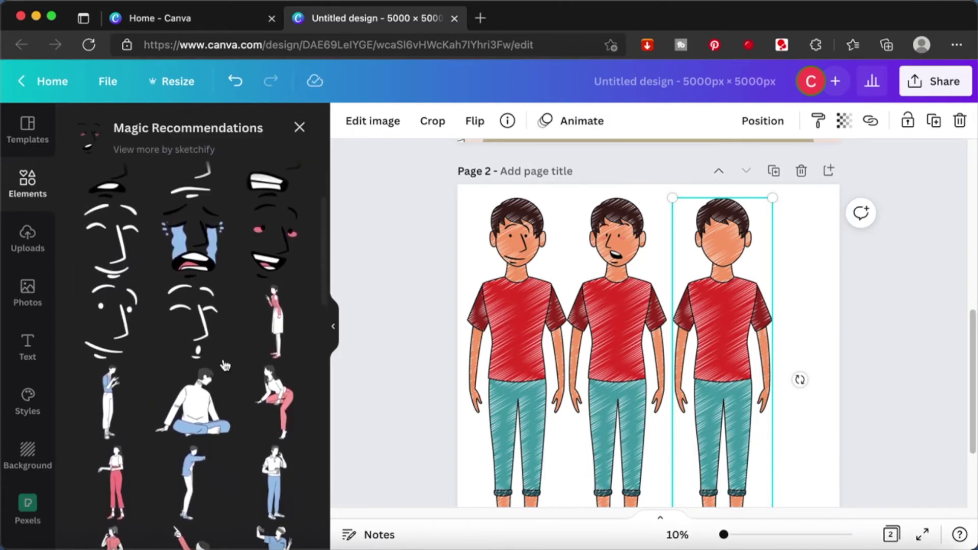
left_click(196, 253)
left_click_drag(717, 298, 723, 246)
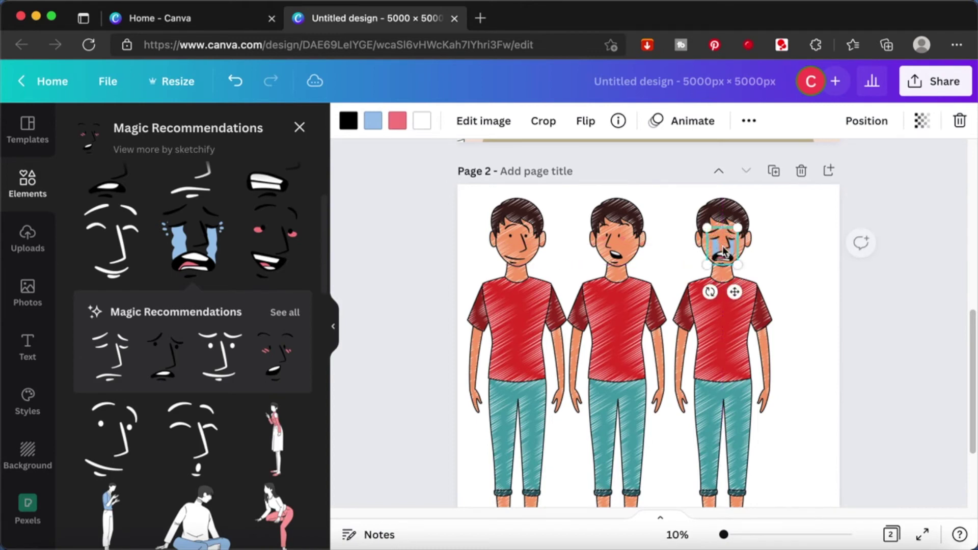
left_click(805, 254)
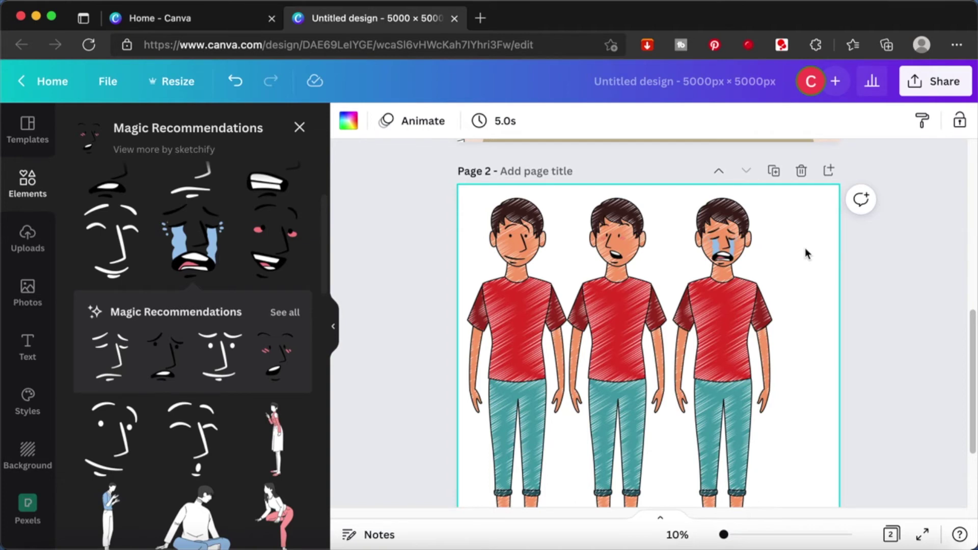
scroll(806, 253, "down", 1)
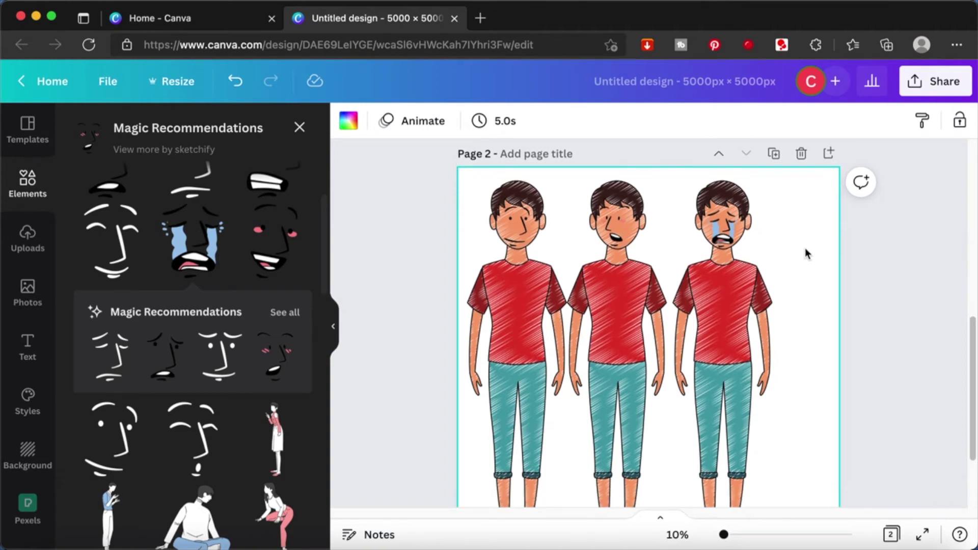
scroll(806, 253, "down", 5)
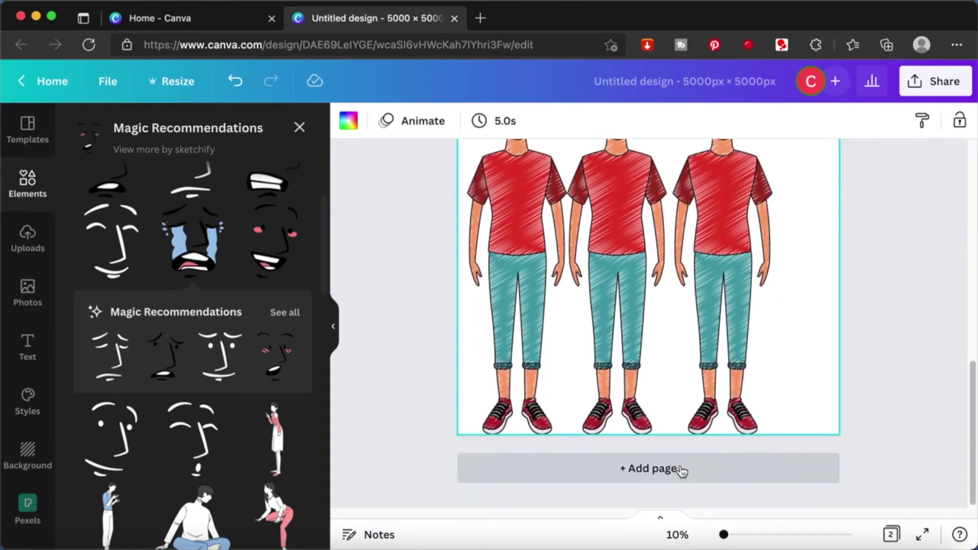
left_click(656, 467)
Browse recommendations and search graphics by the sitting woman's 'character' keyword
scroll(181, 455, "down", 10)
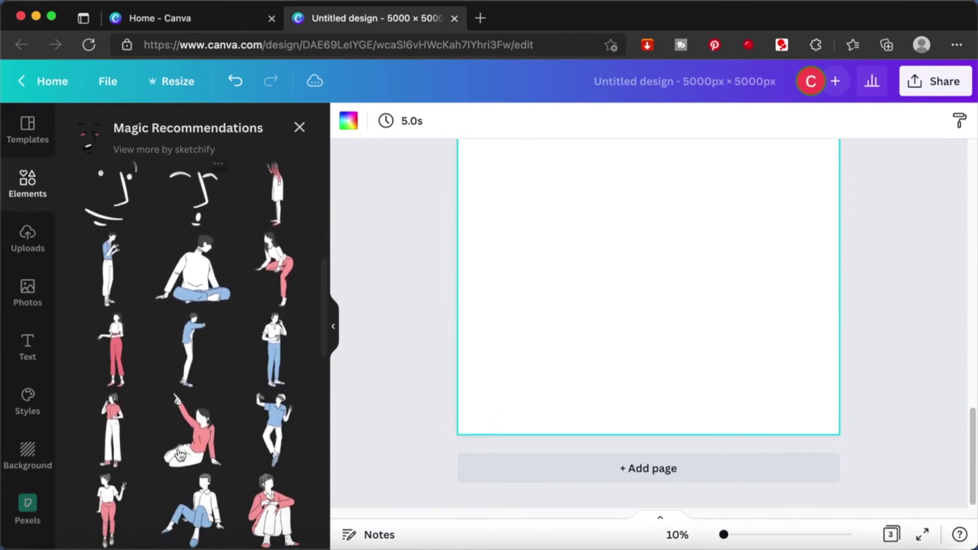
scroll(180, 455, "down", 6)
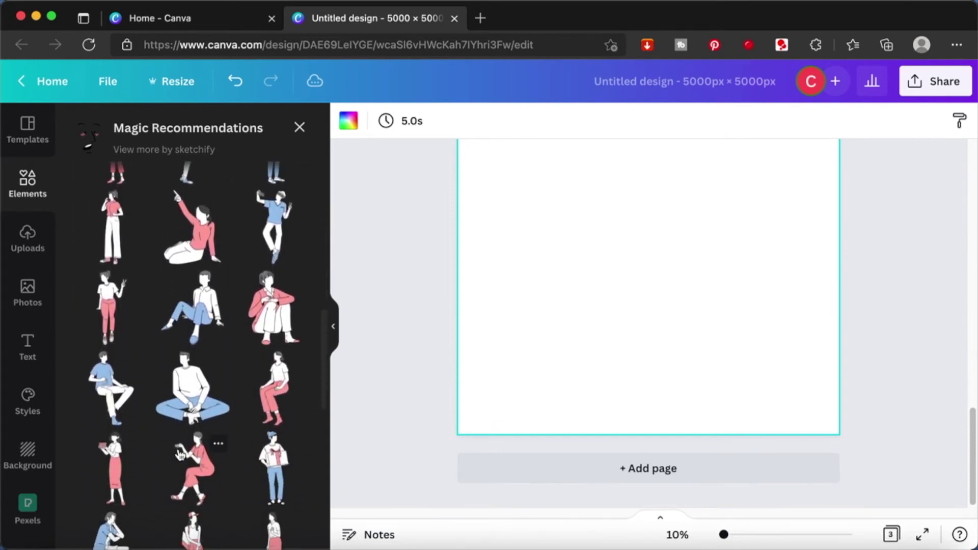
scroll(180, 455, "up", 2)
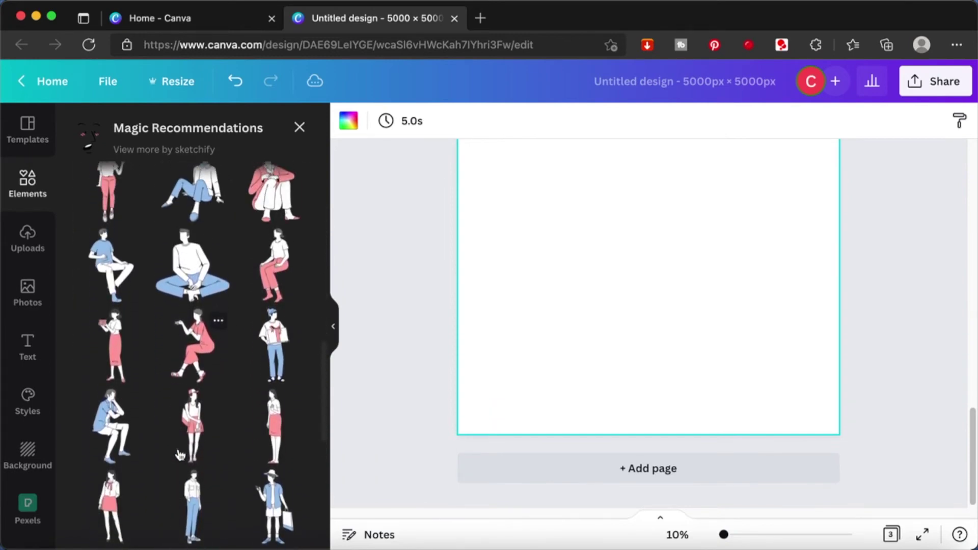
scroll(179, 453, "up", 10)
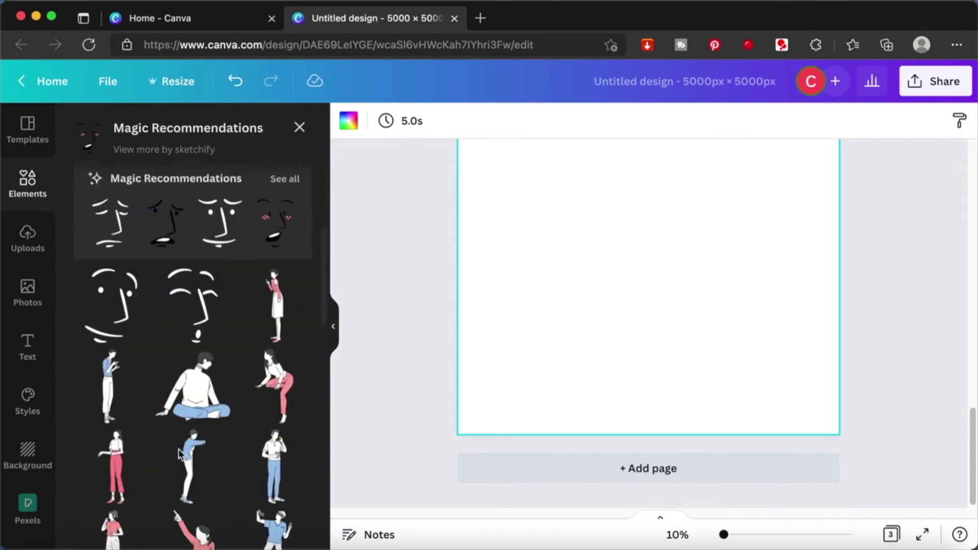
scroll(178, 449, "down", 3)
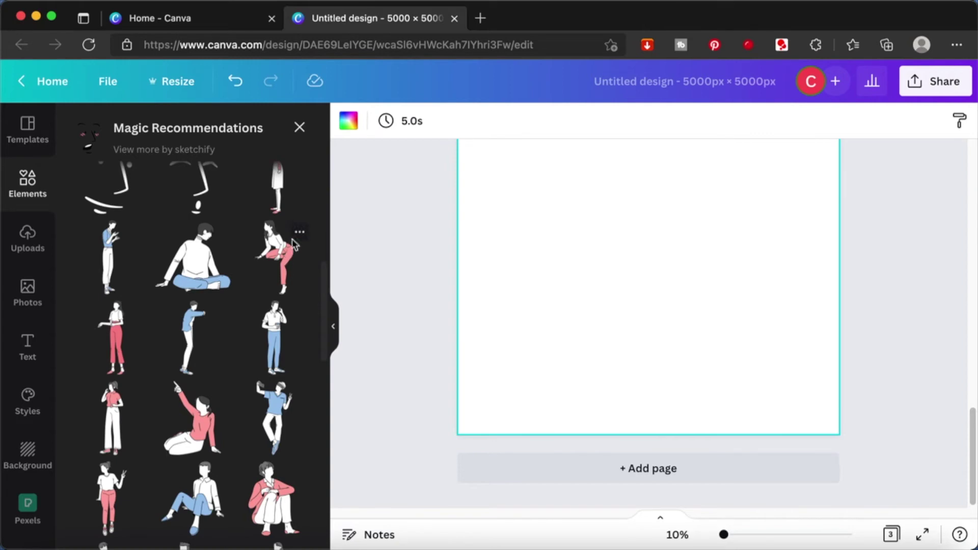
left_click(301, 236)
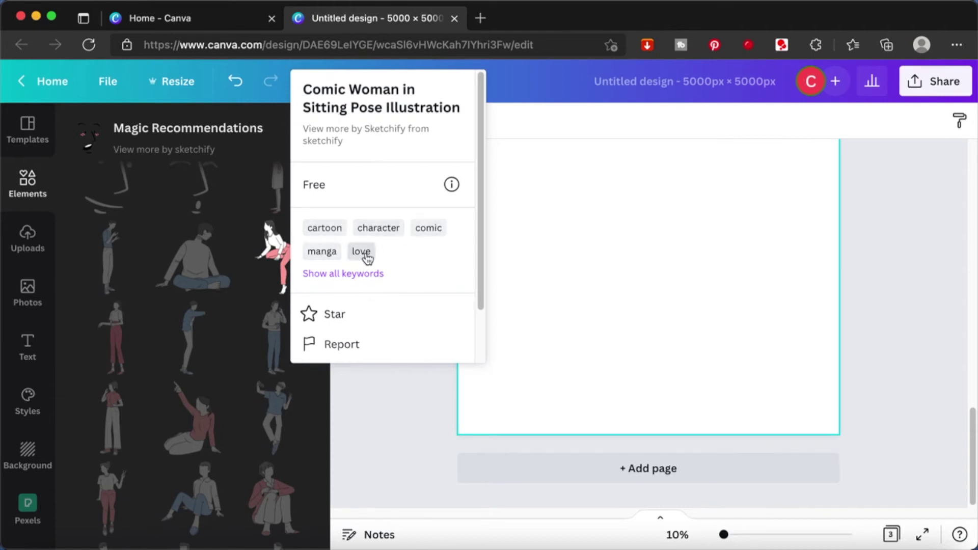
left_click(380, 229)
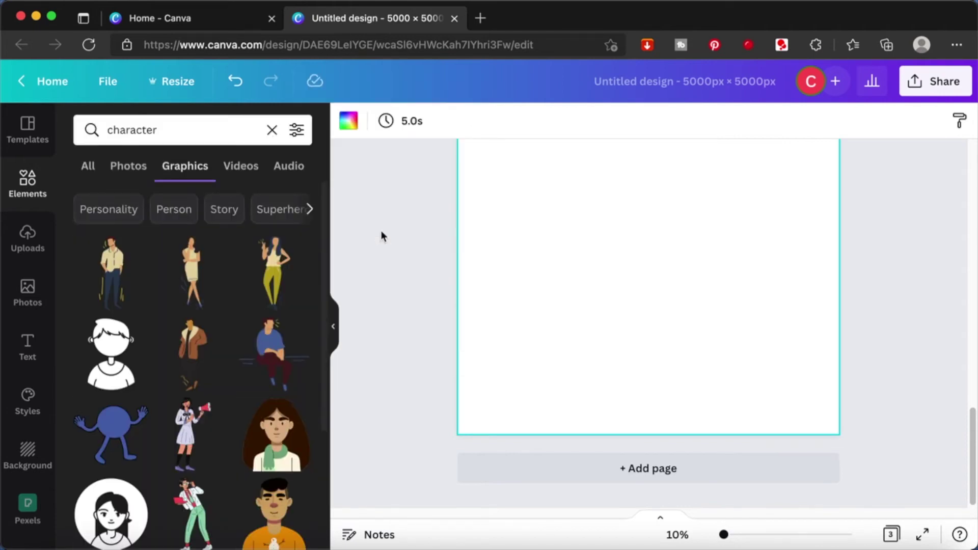
Search the graphics for 'faceless character'
scroll(176, 432, "down", 5)
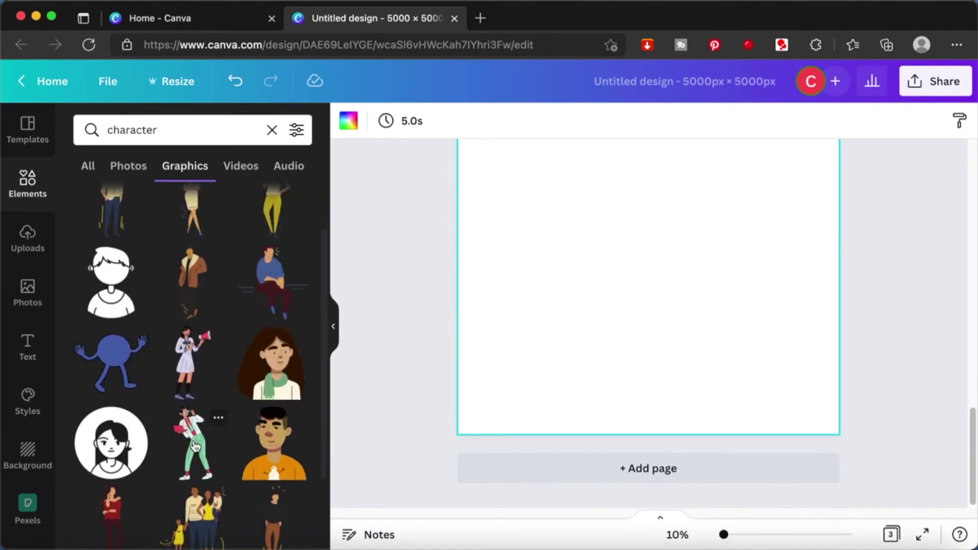
scroll(195, 446, "down", 5)
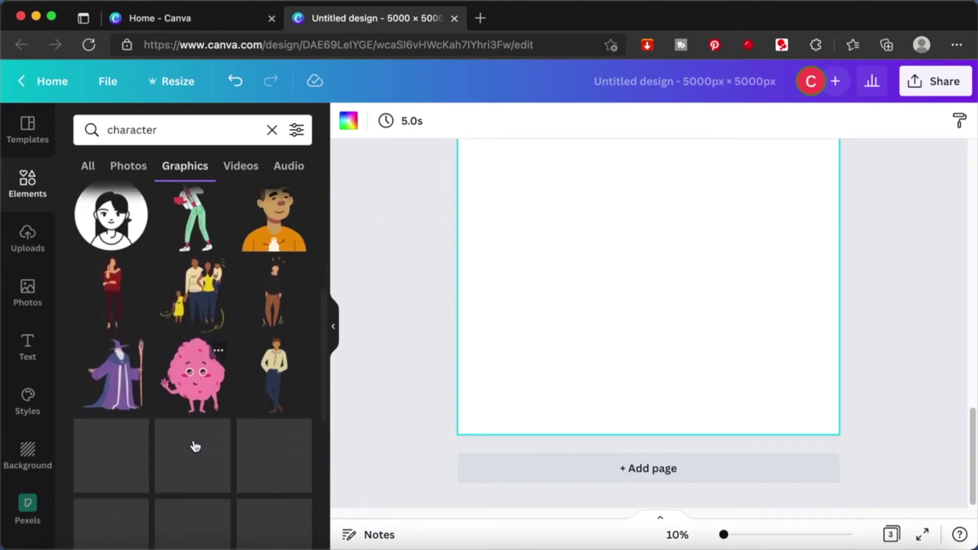
scroll(194, 440, "down", 1)
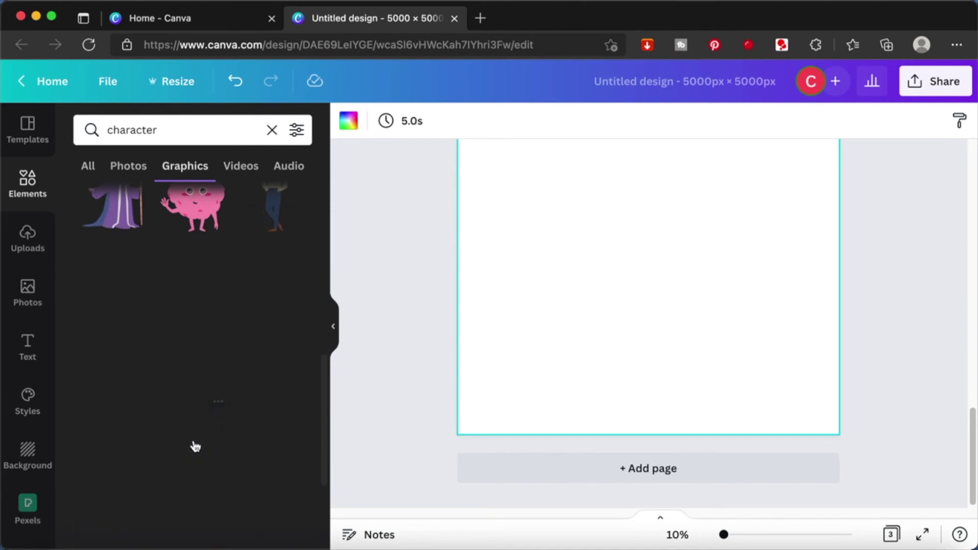
left_click(107, 129)
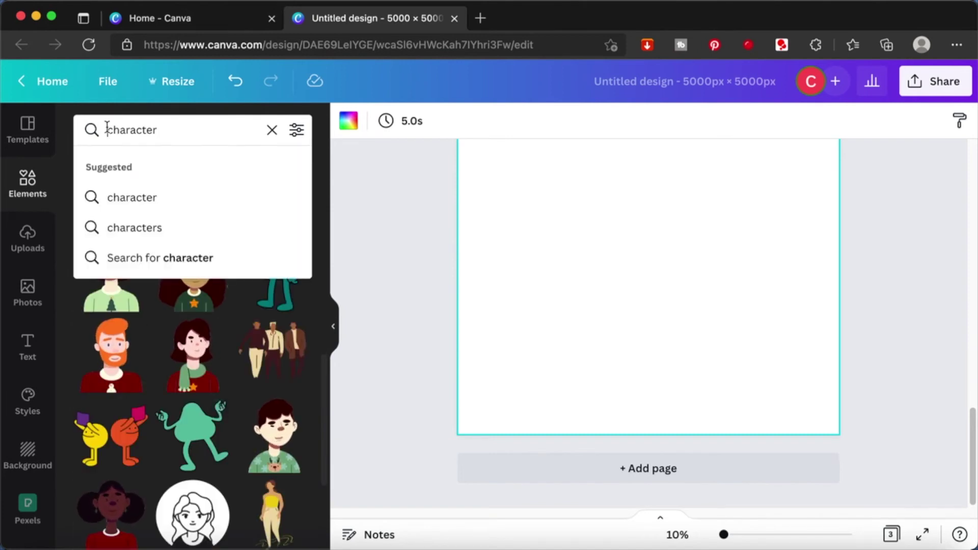
type("faceless")
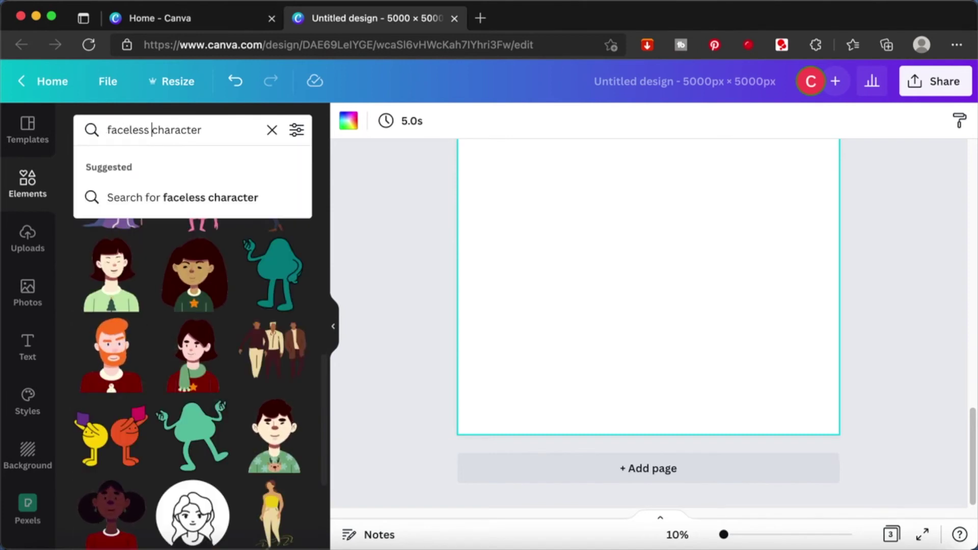
key("Return")
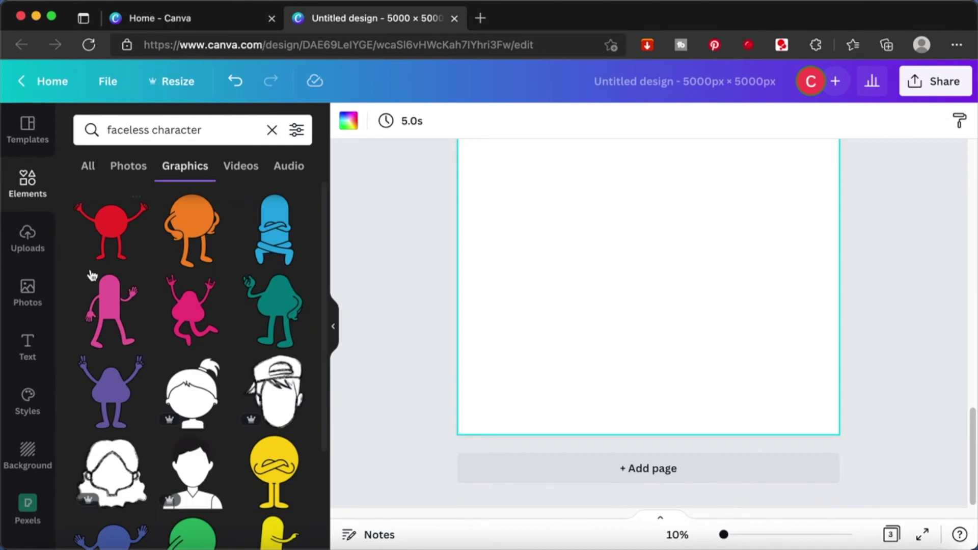
Add the pink faceless character with raised arms to page 3
scroll(221, 390, "down", 5)
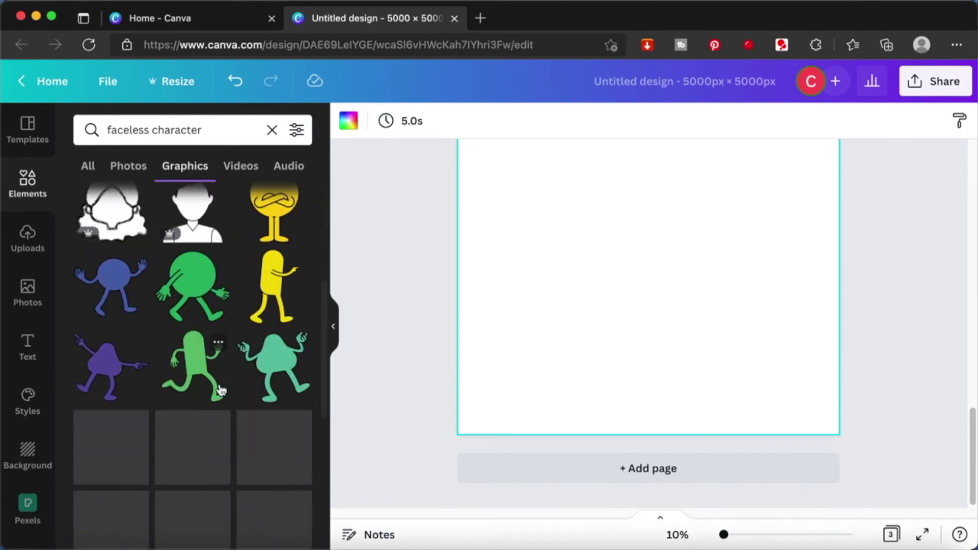
scroll(221, 391, "down", 2)
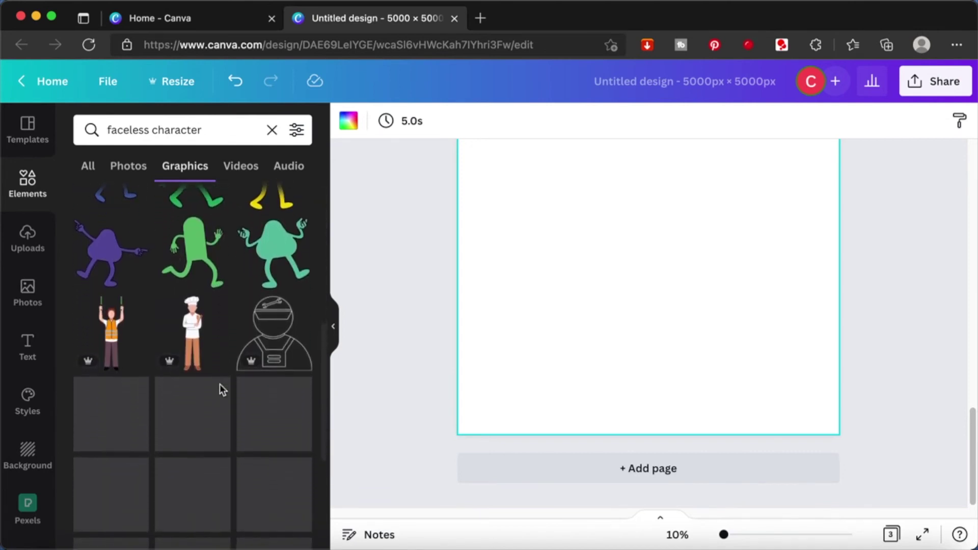
scroll(221, 390, "down", 4)
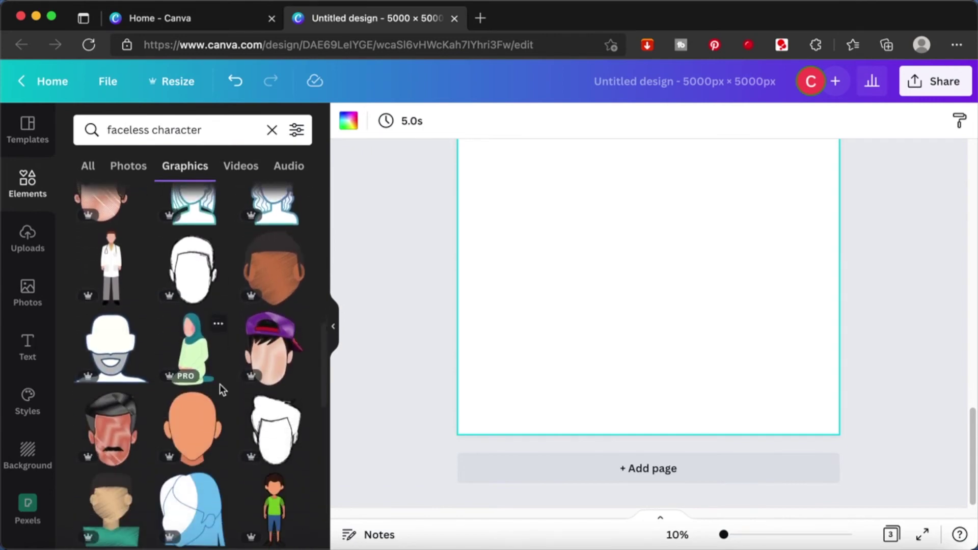
scroll(221, 390, "down", 3)
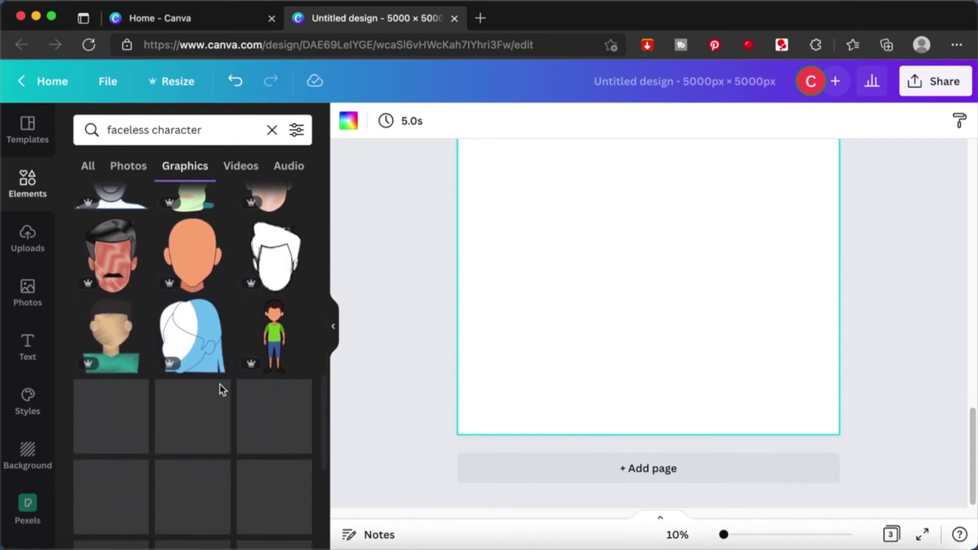
scroll(221, 391, "down", 5)
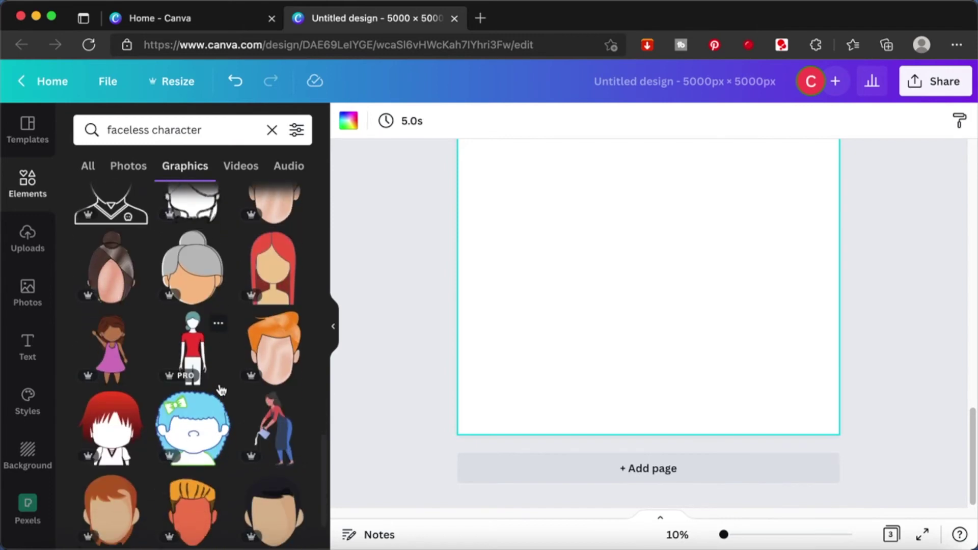
scroll(220, 390, "down", 5)
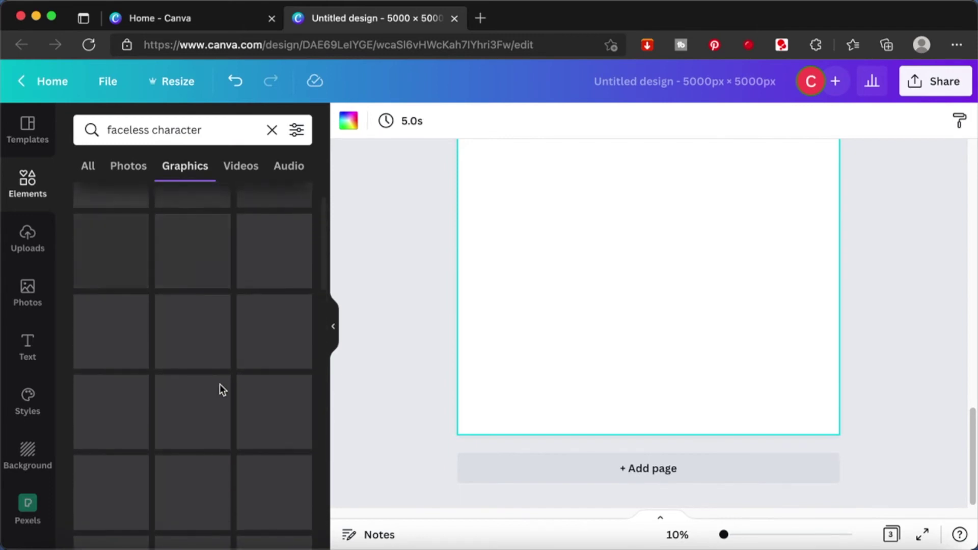
scroll(221, 390, "up", 1)
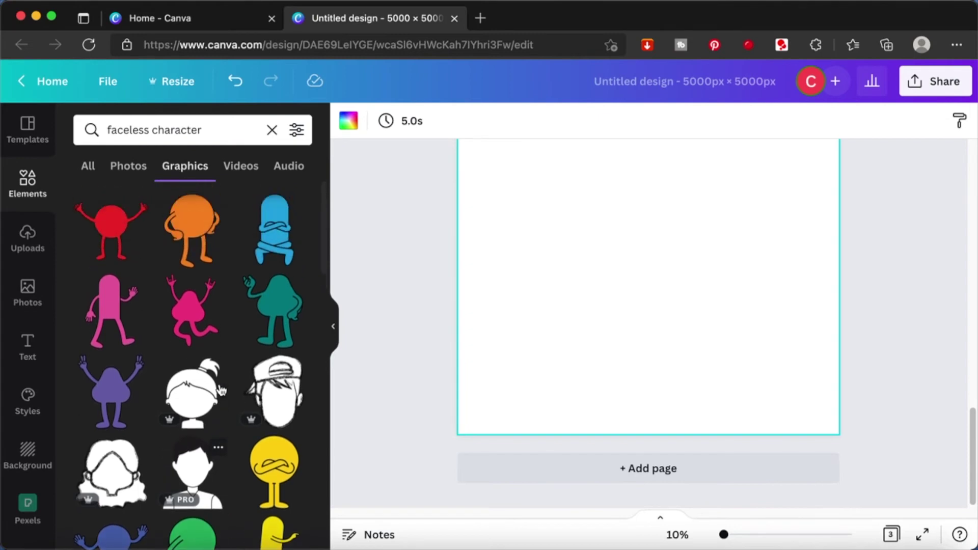
left_click(190, 312)
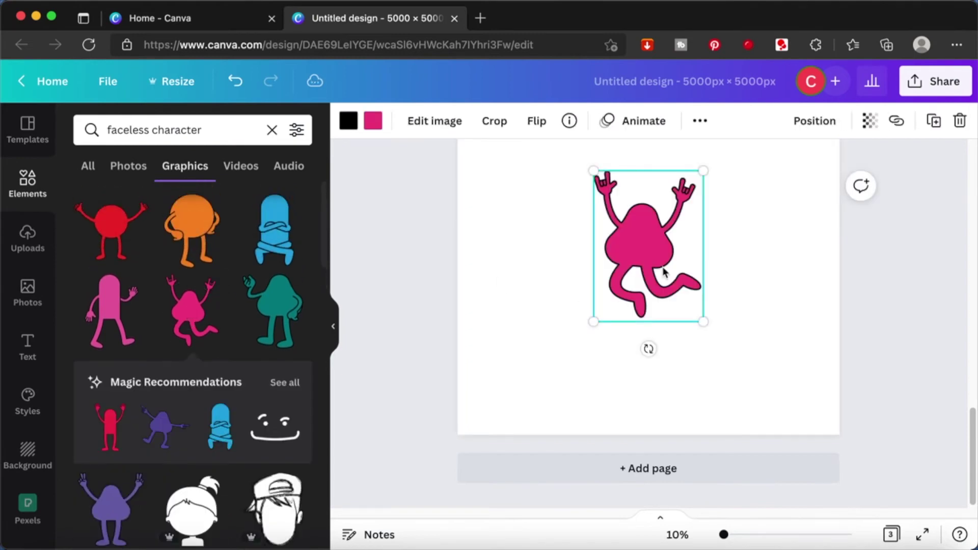
Enlarge the pink character and fit a shrunk angry frowning face from the recommendations onto it
left_click_drag(703, 321, 772, 410)
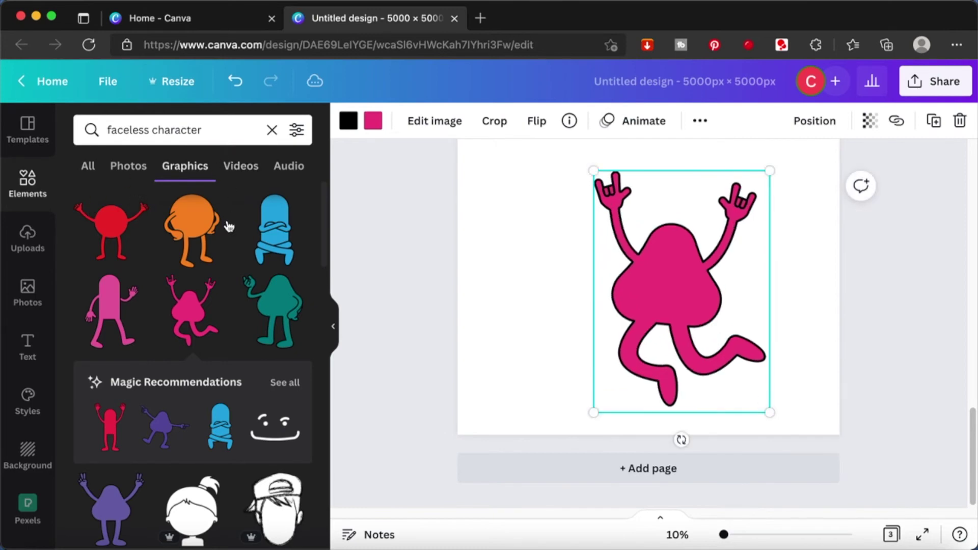
left_click(288, 389)
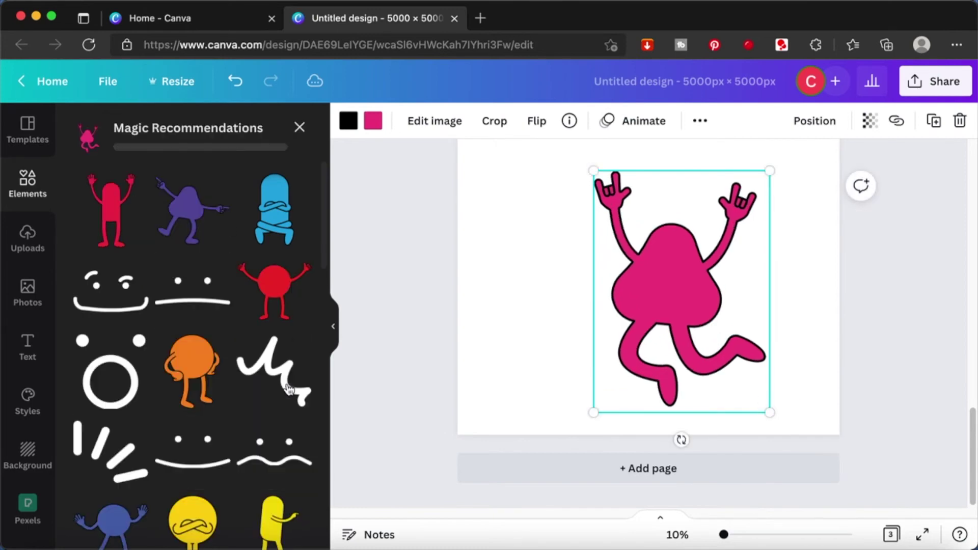
scroll(289, 390, "down", 1)
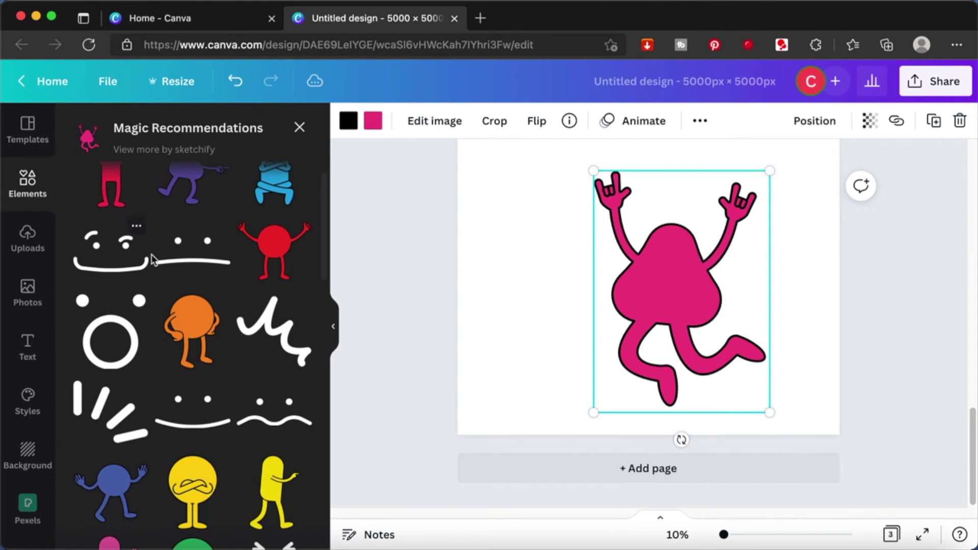
scroll(236, 421, "down", 10)
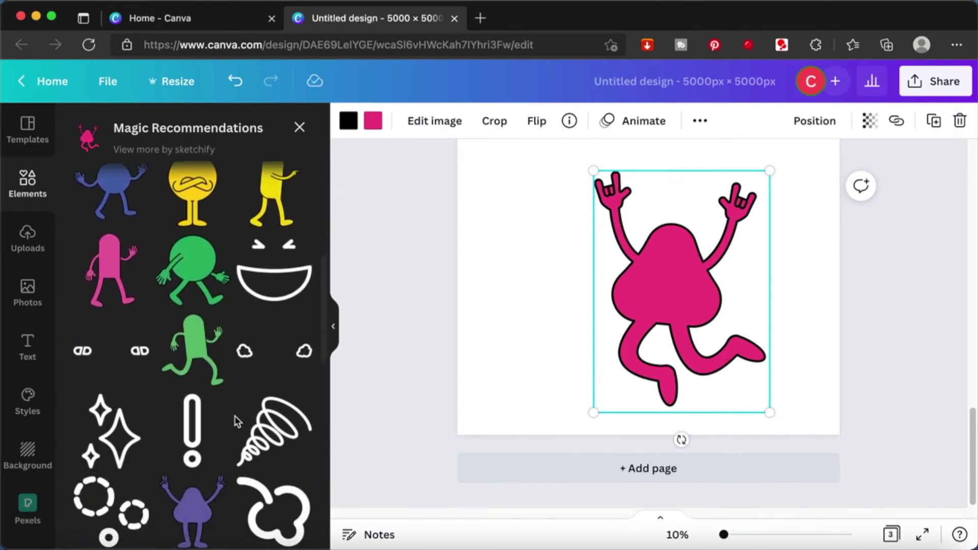
scroll(236, 420, "down", 6)
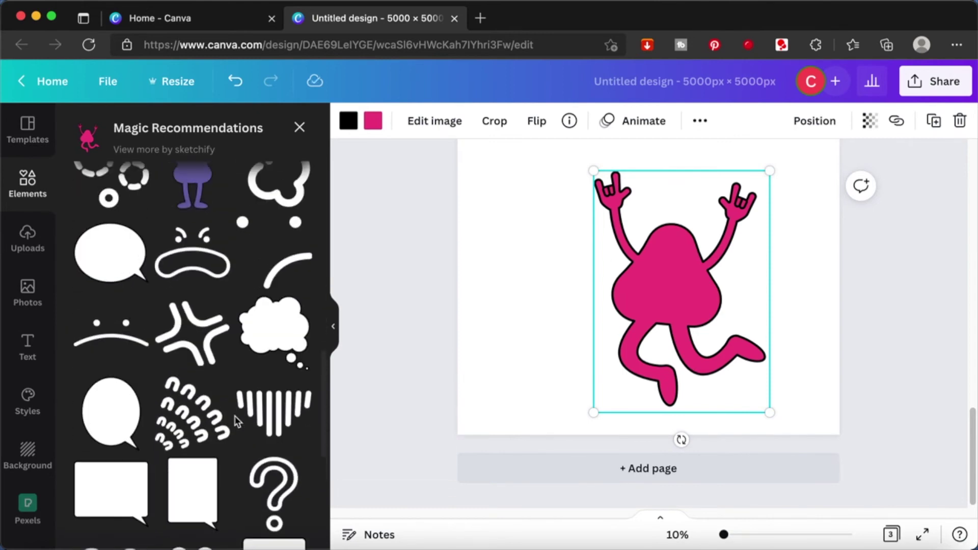
left_click(208, 273)
left_click_drag(735, 304, 676, 293)
left_click(351, 124)
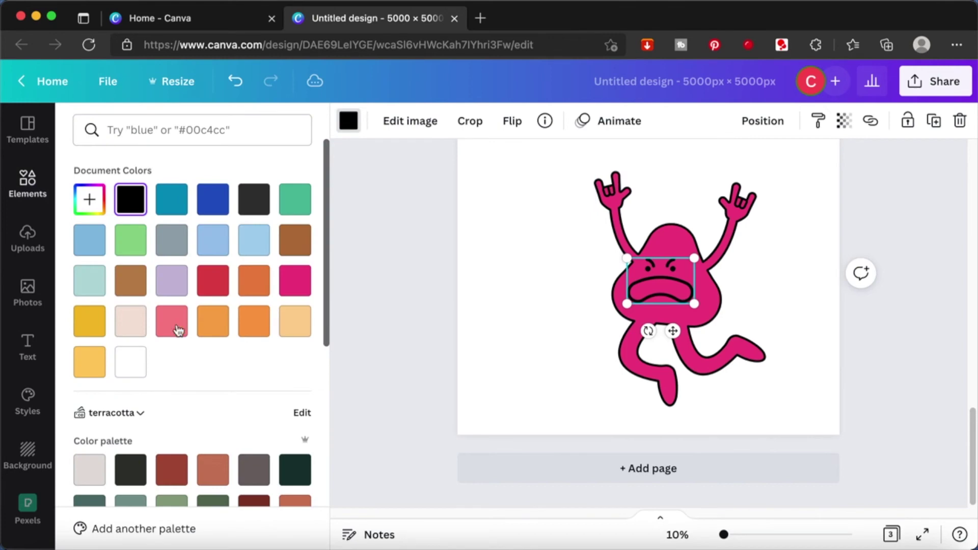
Colour the angry face's lines dark grey
left_click(134, 361)
left_click(177, 334)
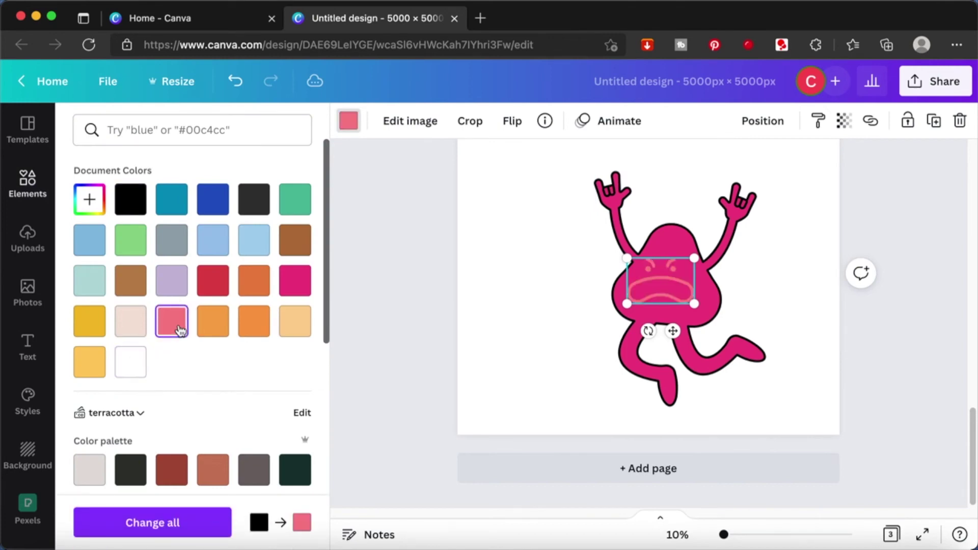
left_click(217, 326)
left_click(258, 322)
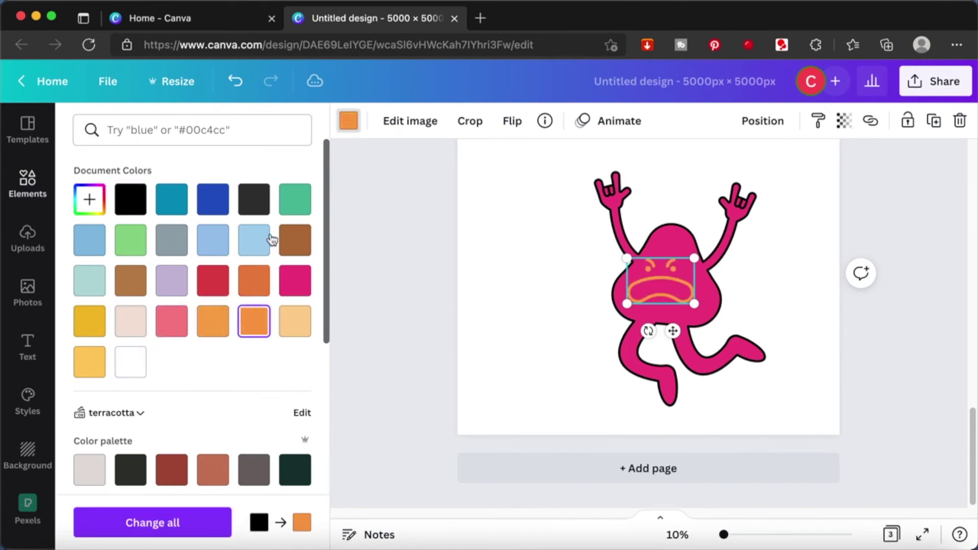
left_click(295, 198)
left_click(258, 199)
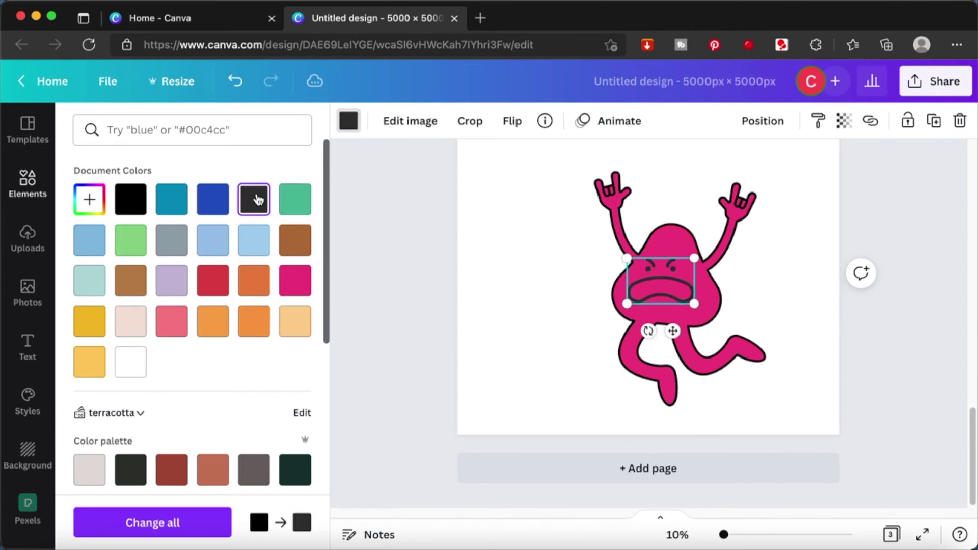
left_click(405, 268)
left_click(887, 217)
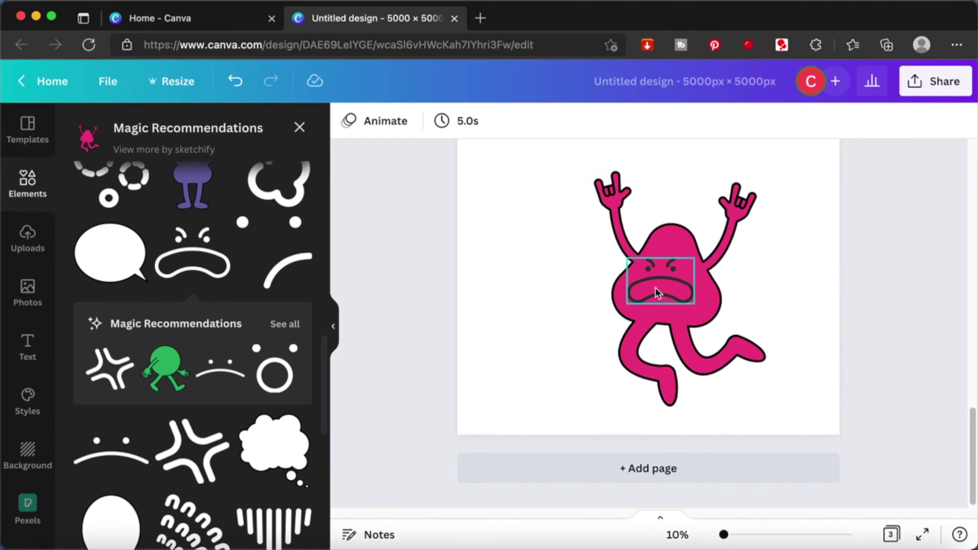
Duplicate the pink character, move the copy to the left and flip it horizontally
scroll(201, 430, "down", 1)
scroll(202, 431, "down", 10)
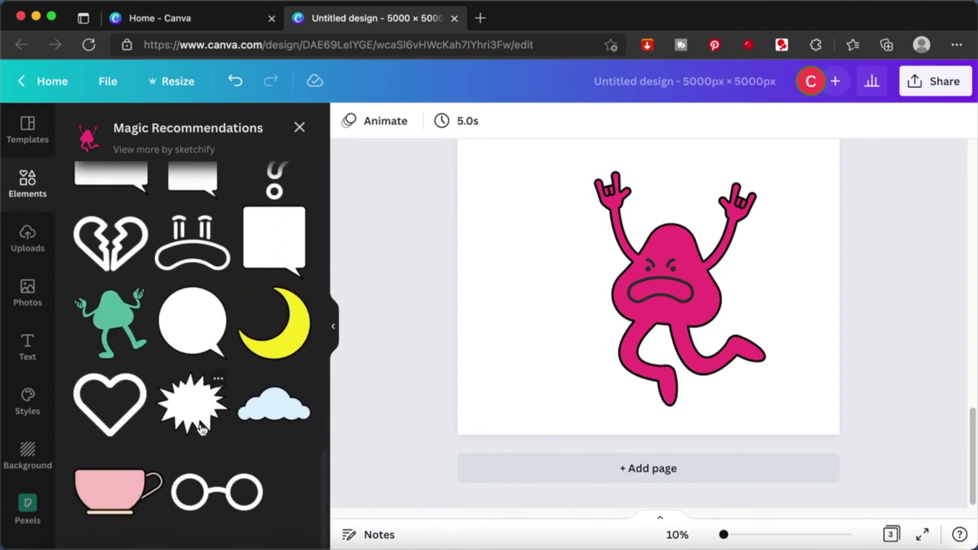
scroll(202, 431, "up", 10)
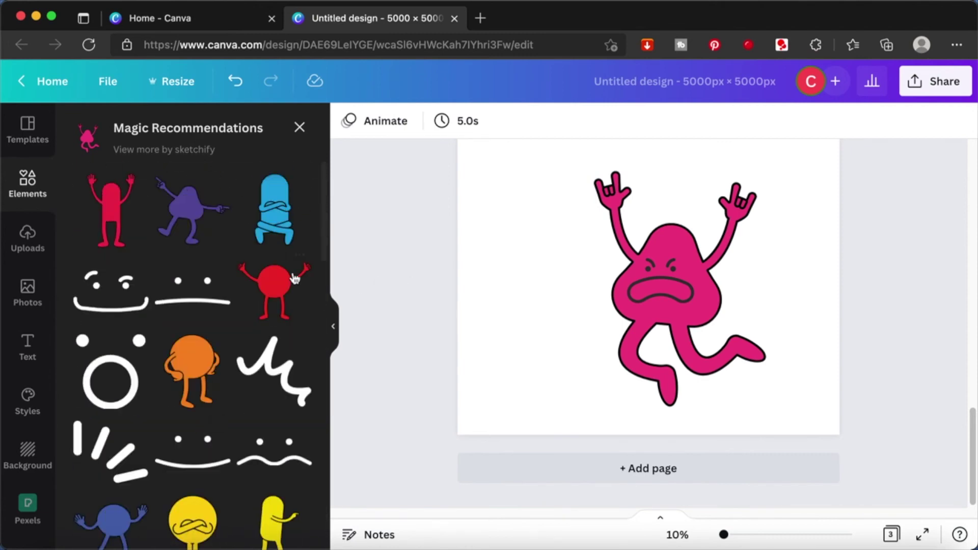
left_click(743, 376)
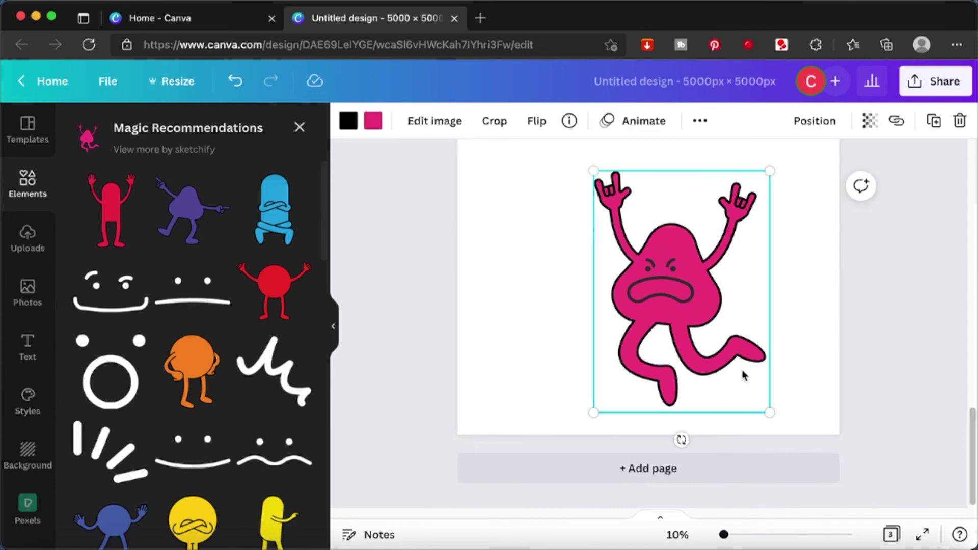
key("ctrl+z")
left_click_drag(670, 296, 522, 311)
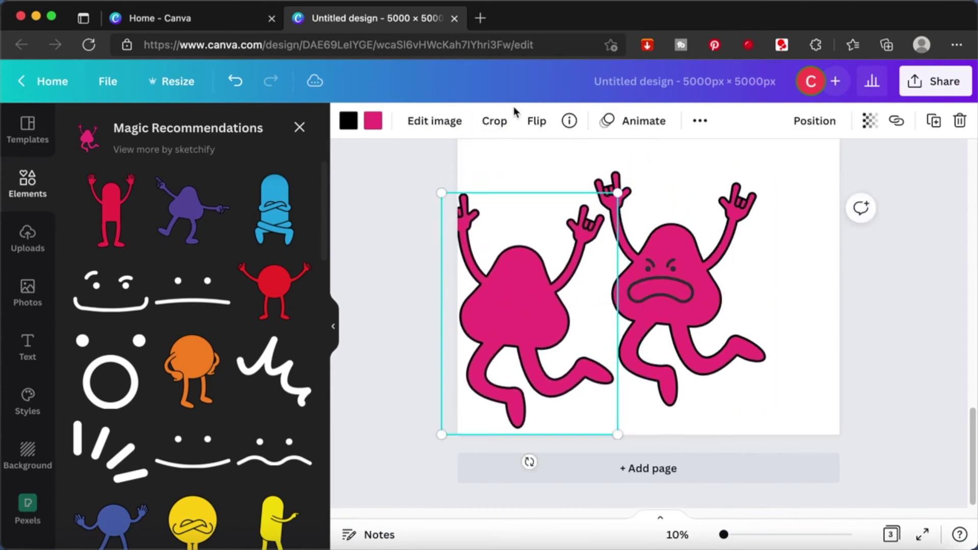
left_click(536, 120)
left_click(576, 160)
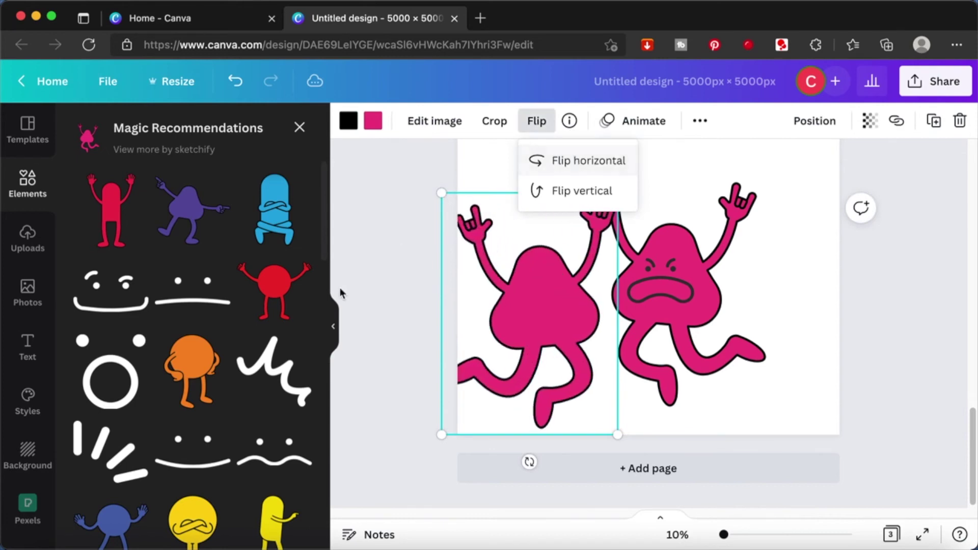
Put a small smiling face on the mirrored copy and add a blank fourth page
left_click(125, 321)
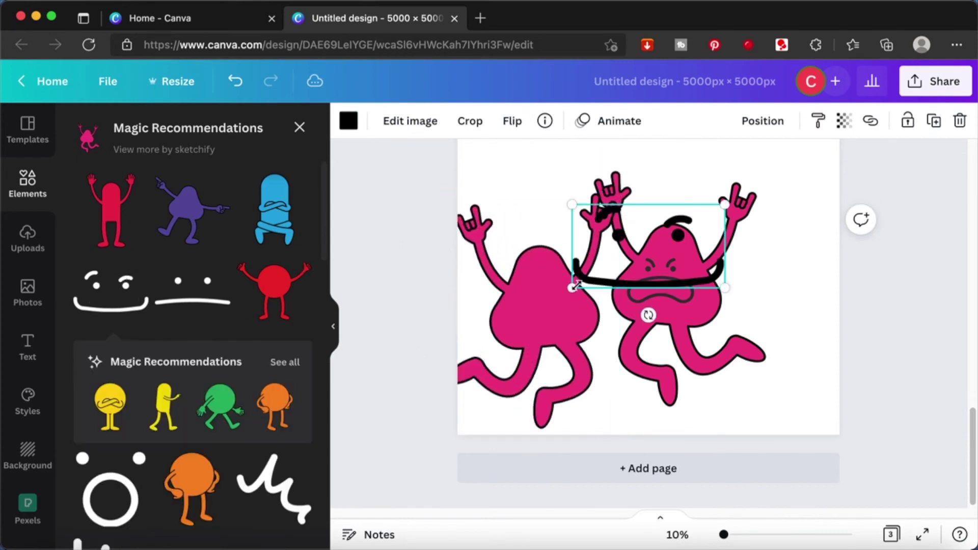
left_click_drag(589, 285, 497, 344)
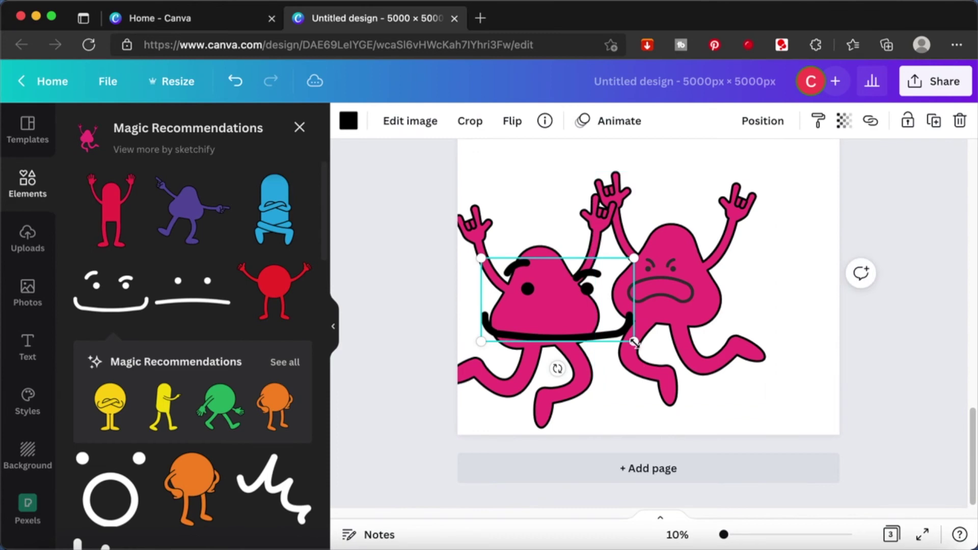
left_click_drag(616, 331, 567, 321)
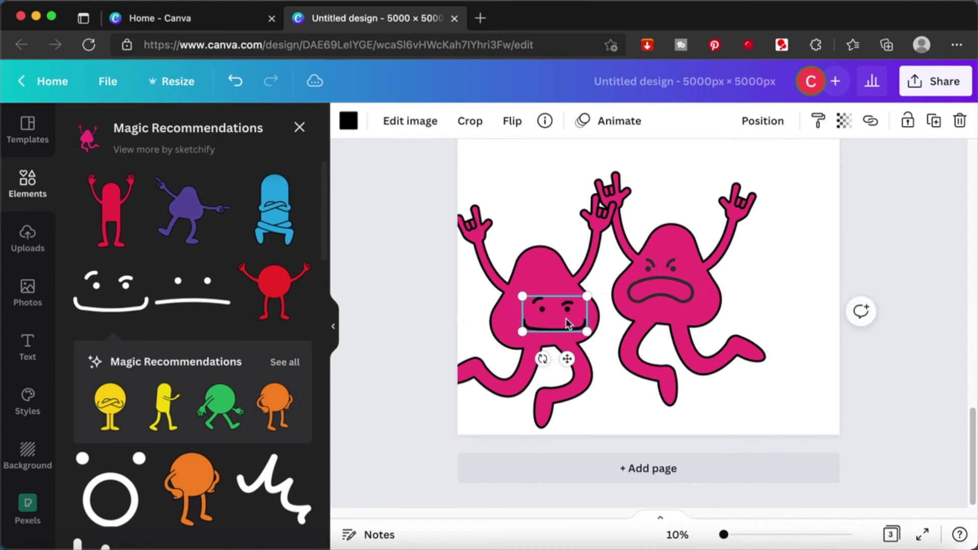
left_click(902, 239)
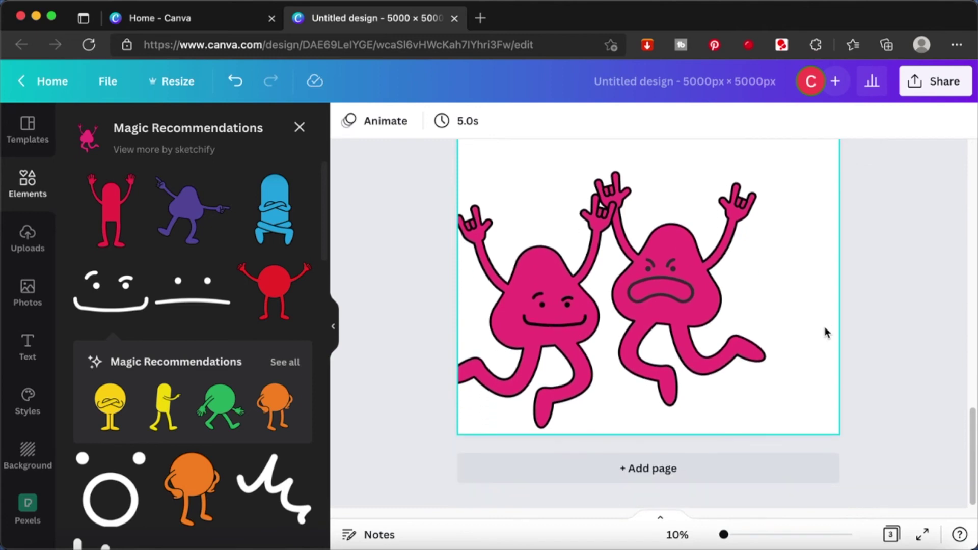
left_click(710, 464)
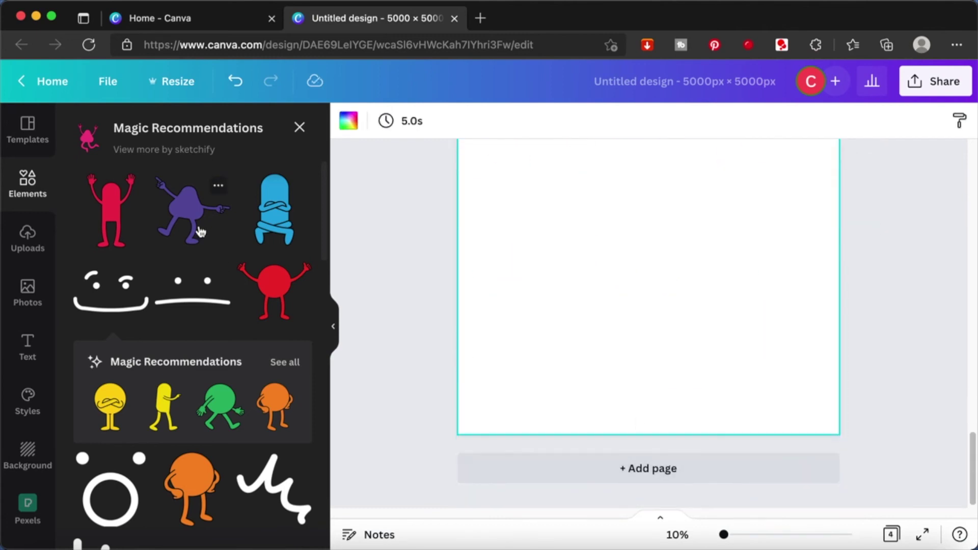
Clear the old lips search and search the elements for 'eyes'
left_click(300, 128)
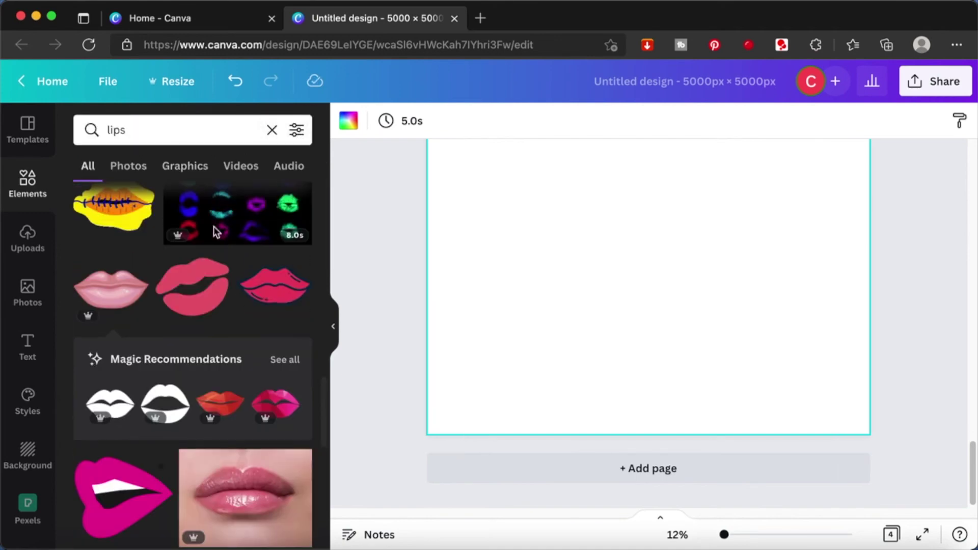
left_click(272, 131)
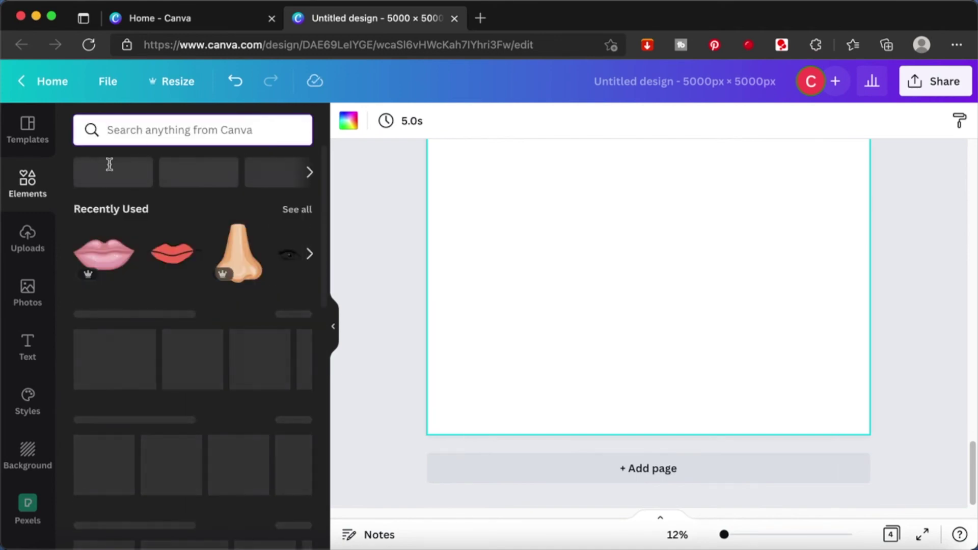
left_click(159, 129)
type("e")
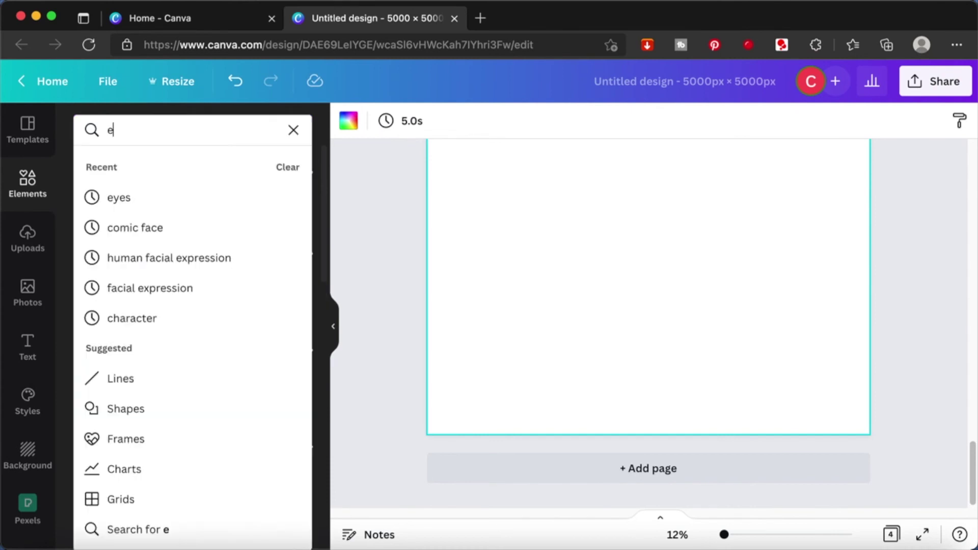
type("yes")
key("Return")
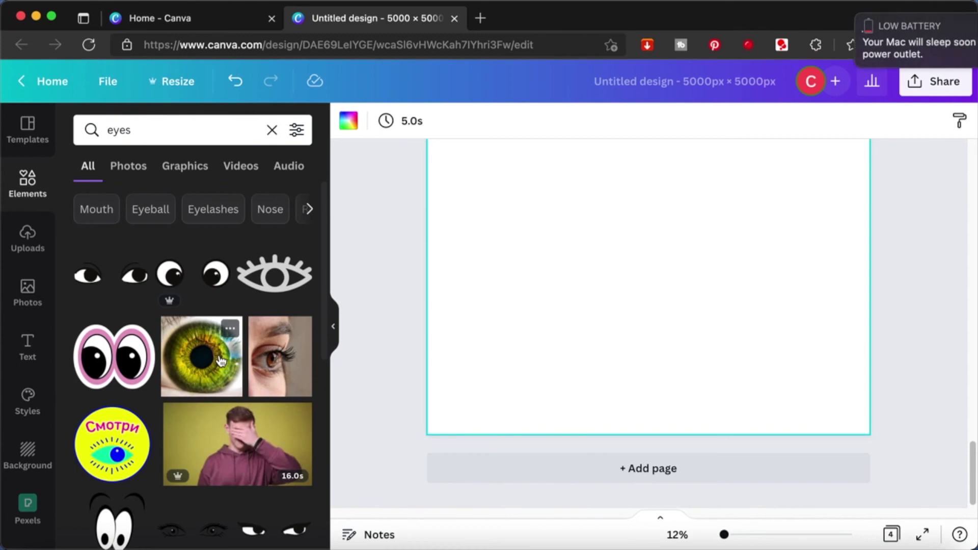
scroll(220, 360, "down", 3)
scroll(221, 361, "down", 4)
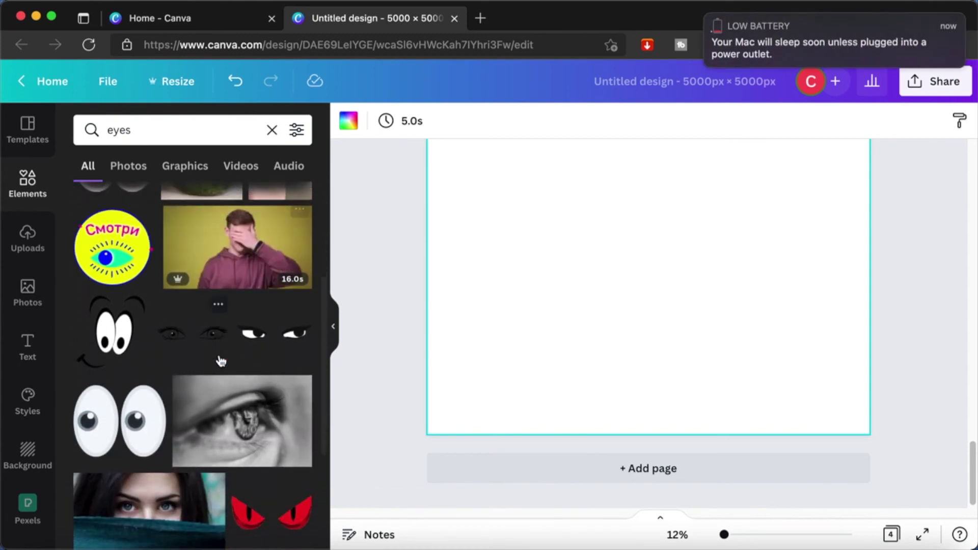
scroll(221, 361, "down", 10)
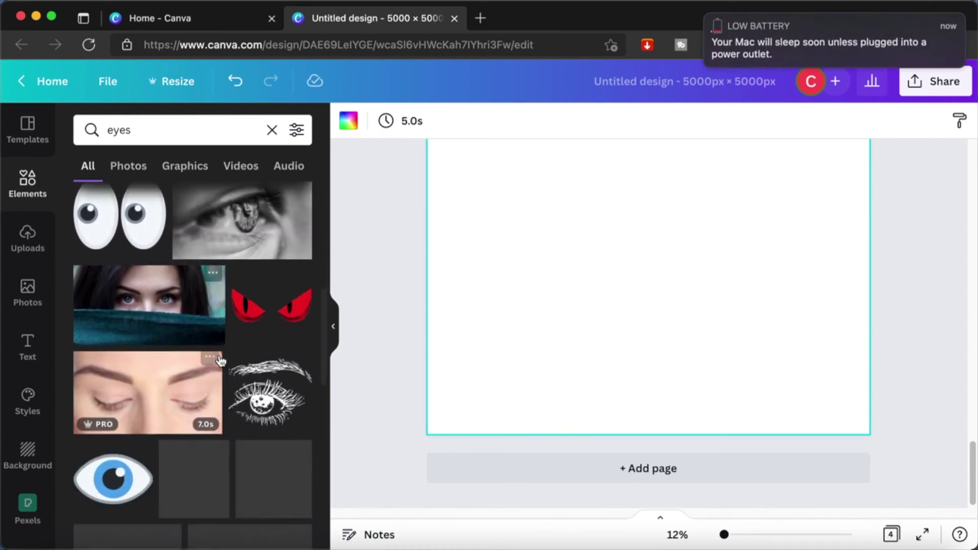
scroll(221, 360, "down", 3)
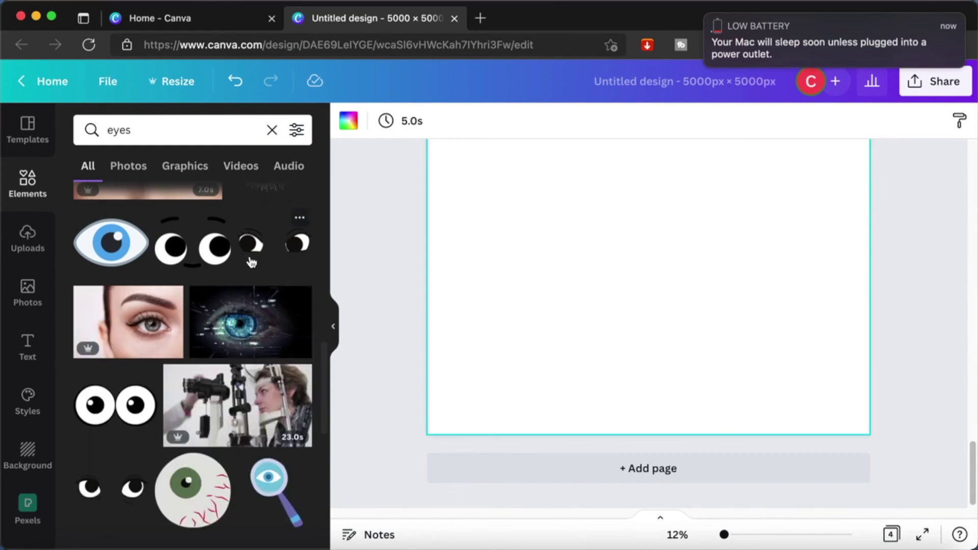
scroll(253, 475, "down", 5)
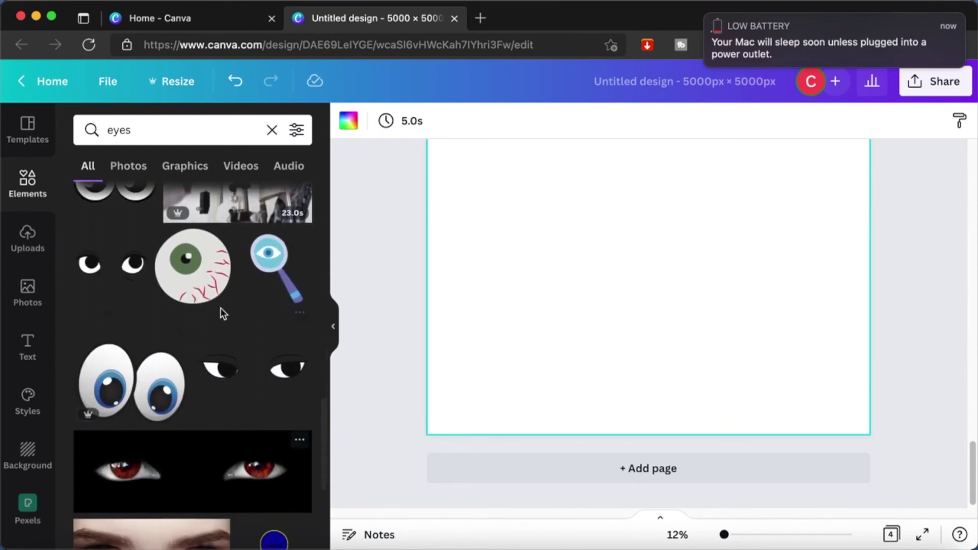
Refine the element search to 'woman eyes'
left_click(103, 130)
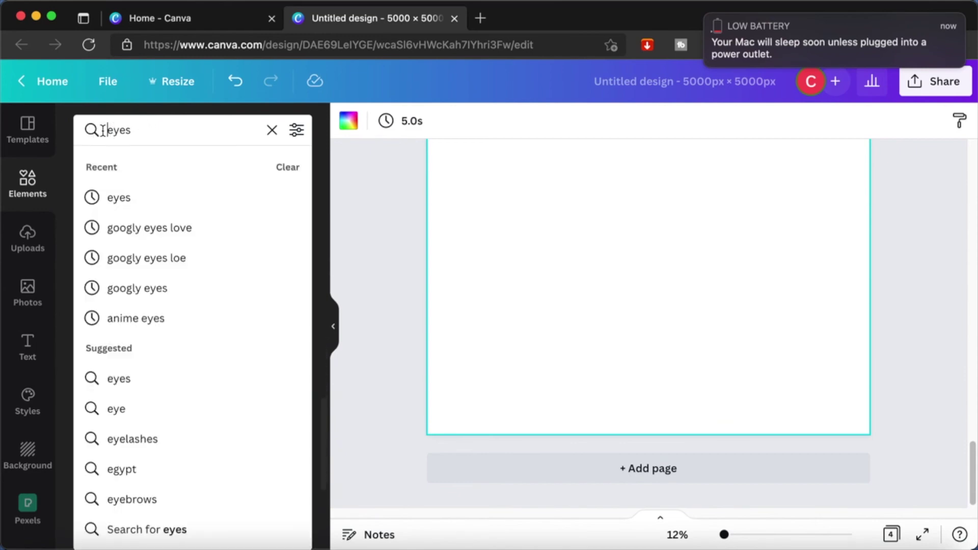
type("woman")
key("Return")
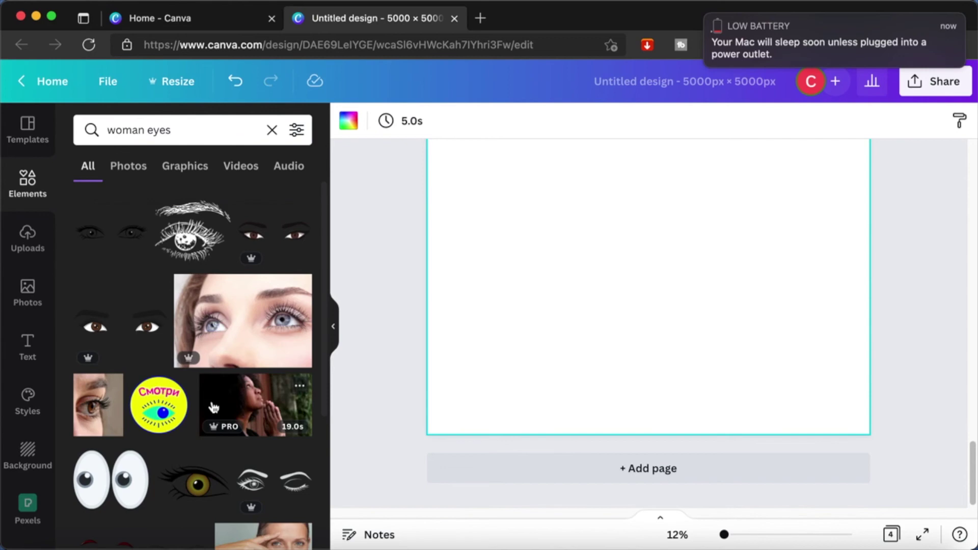
scroll(209, 324, "down", 5)
Add the olive-iris eye graphic and shrink it to a small size
left_click(209, 324)
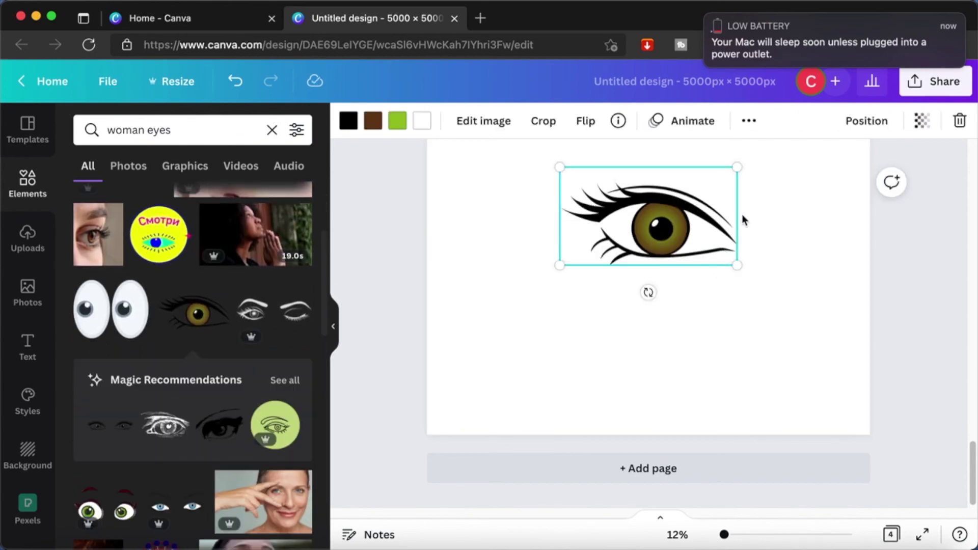
scroll(743, 220, "up", 5)
scroll(742, 219, "down", 5)
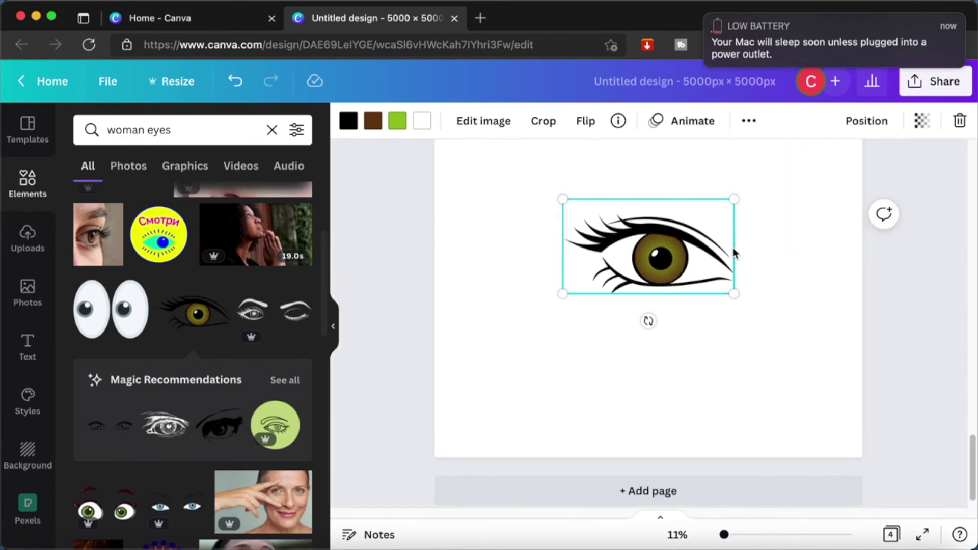
left_click_drag(734, 203, 673, 280)
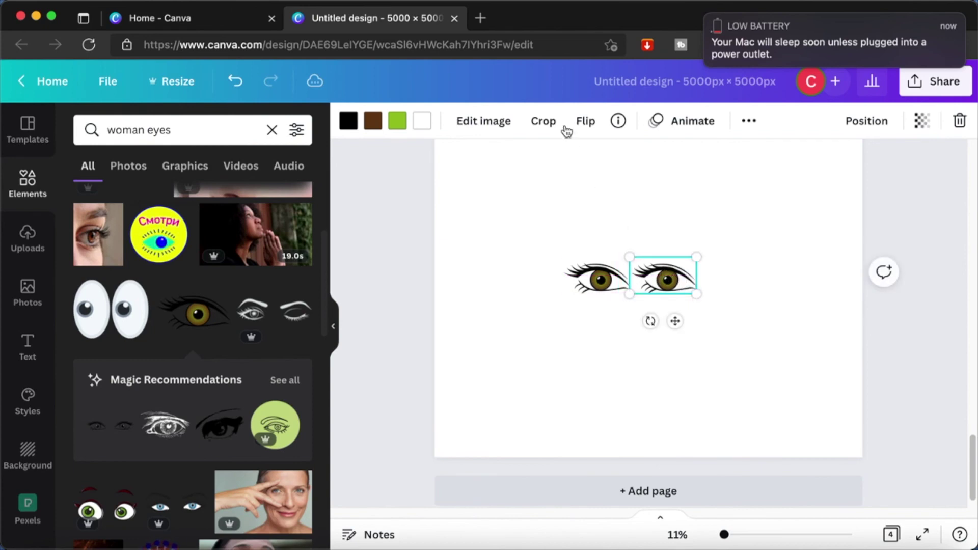
Mirror the second eye horizontally and nudge it beside the first
left_click(586, 122)
left_click(610, 162)
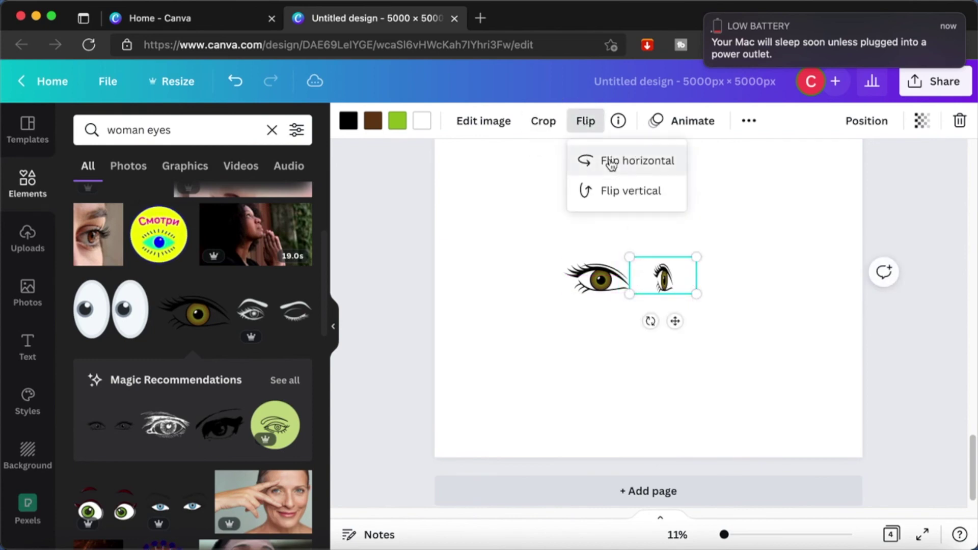
left_click(744, 250)
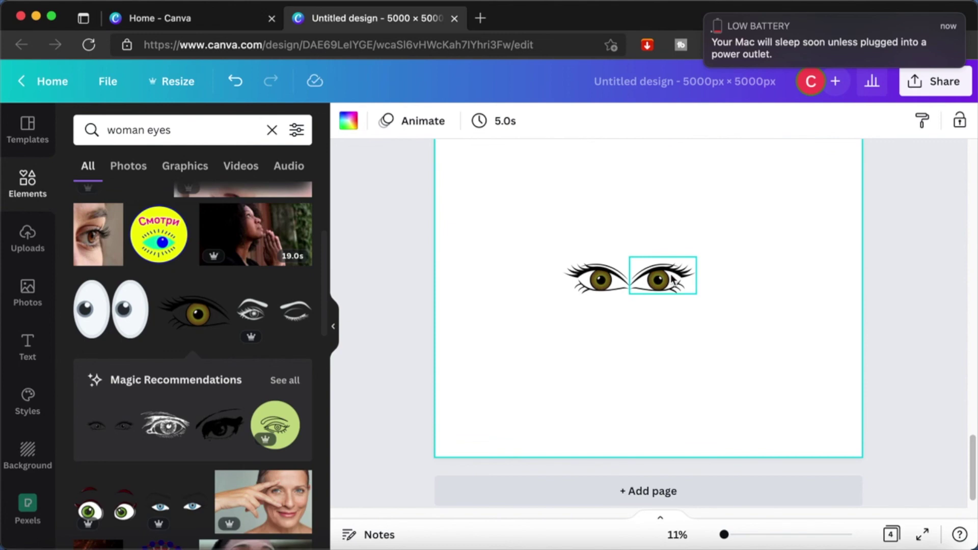
left_click_drag(669, 279, 673, 279)
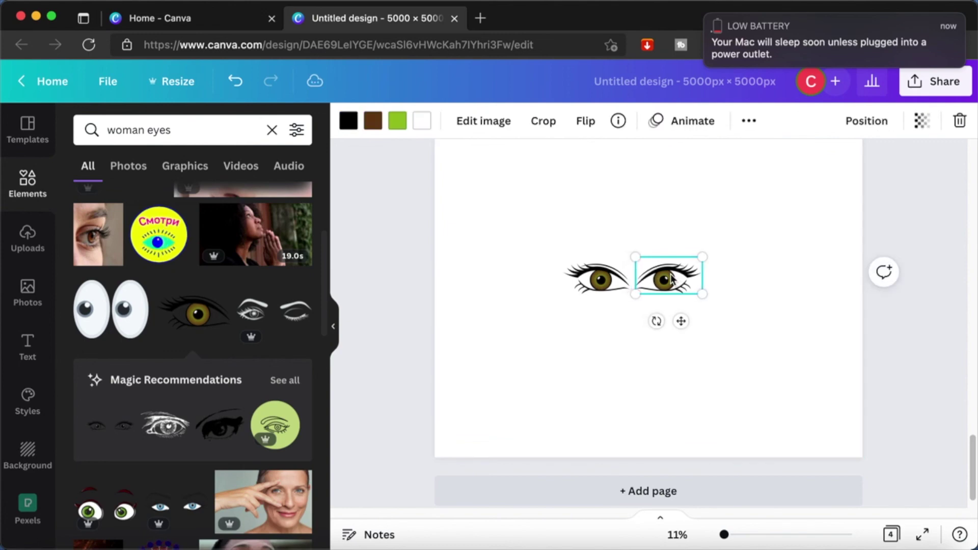
left_click(744, 293)
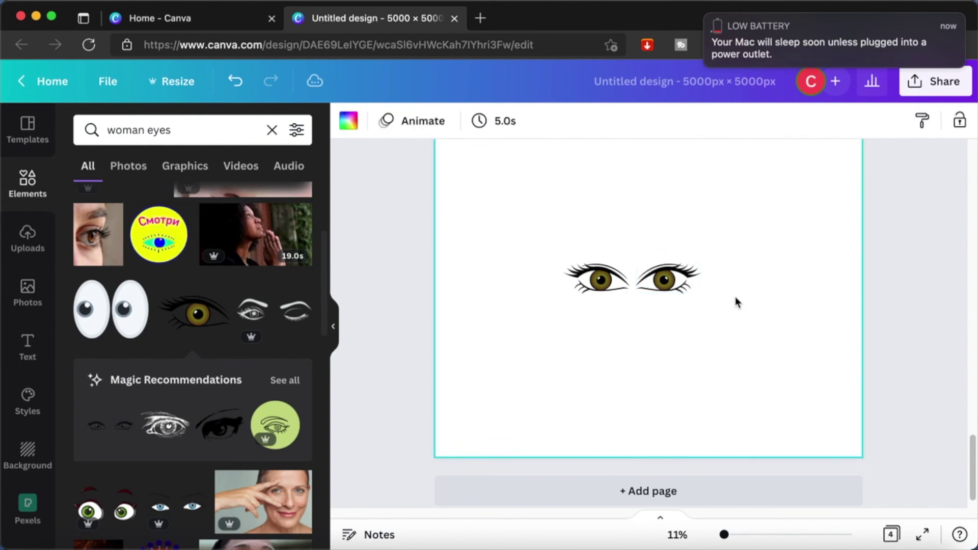
left_click(207, 130)
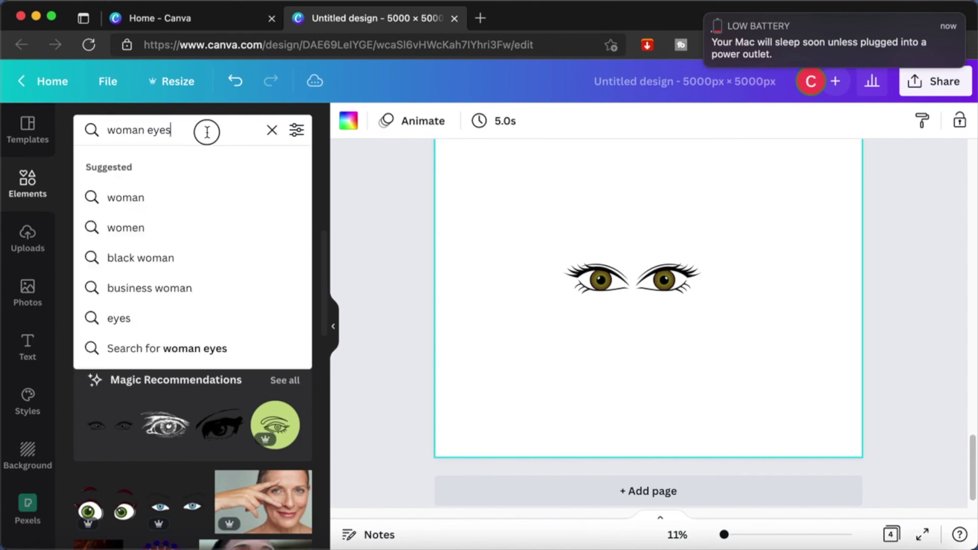
triple_click(208, 131)
Search for 'nose' and add the orange nose from the Graphics results
type("nose")
key("Return")
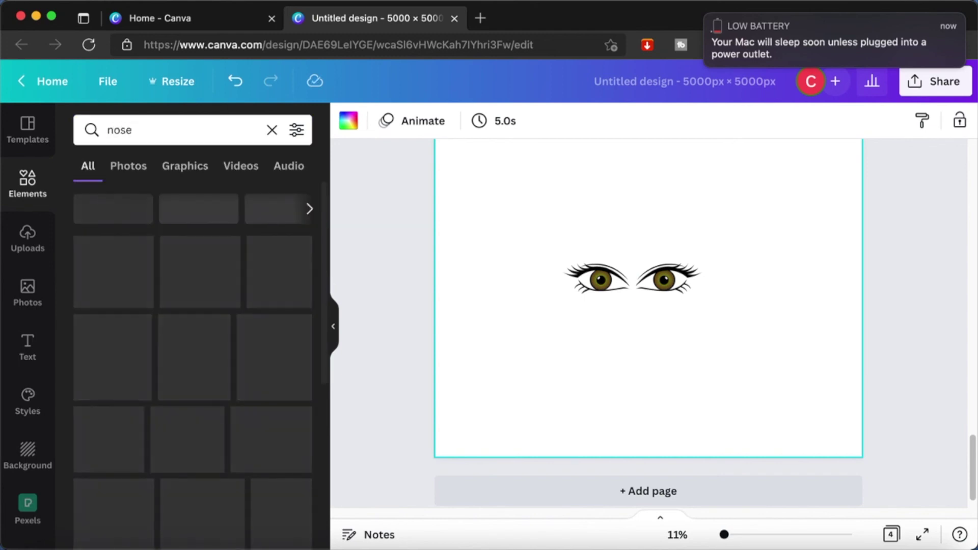
scroll(191, 384, "down", 5)
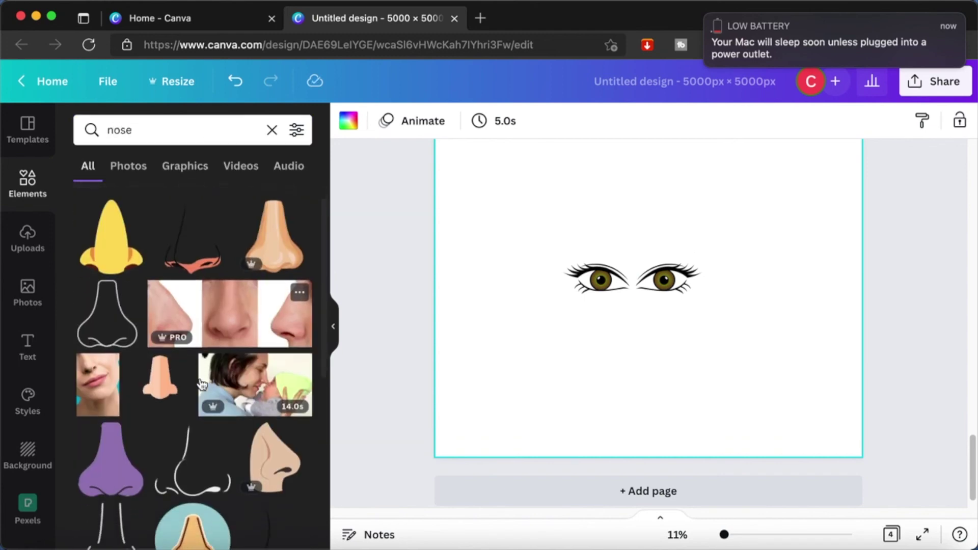
scroll(202, 385, "down", 10)
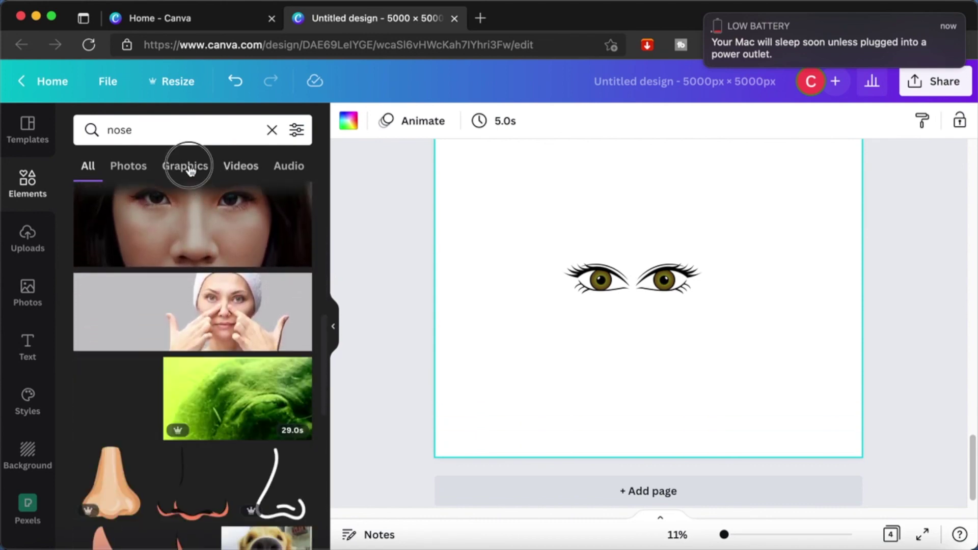
left_click(185, 165)
scroll(235, 411, "down", 3)
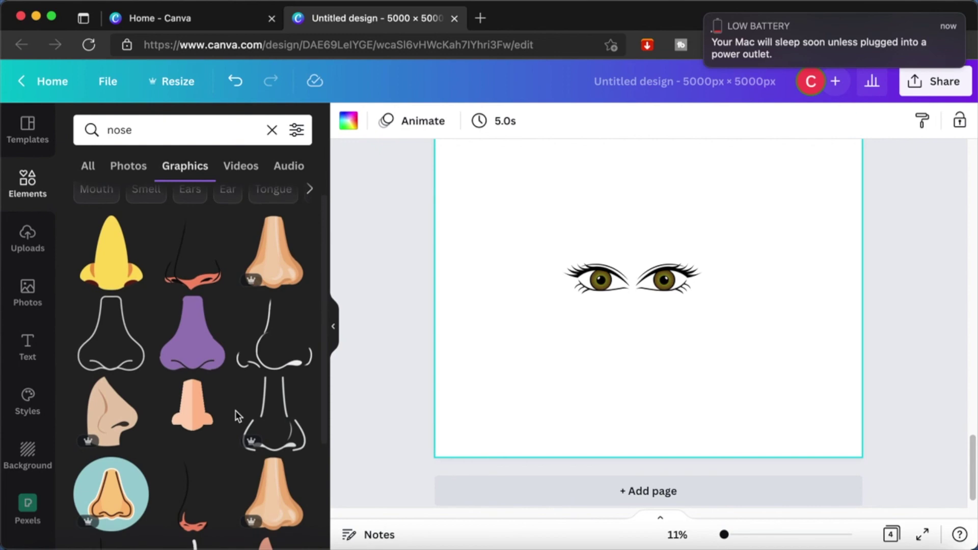
scroll(235, 410, "down", 5)
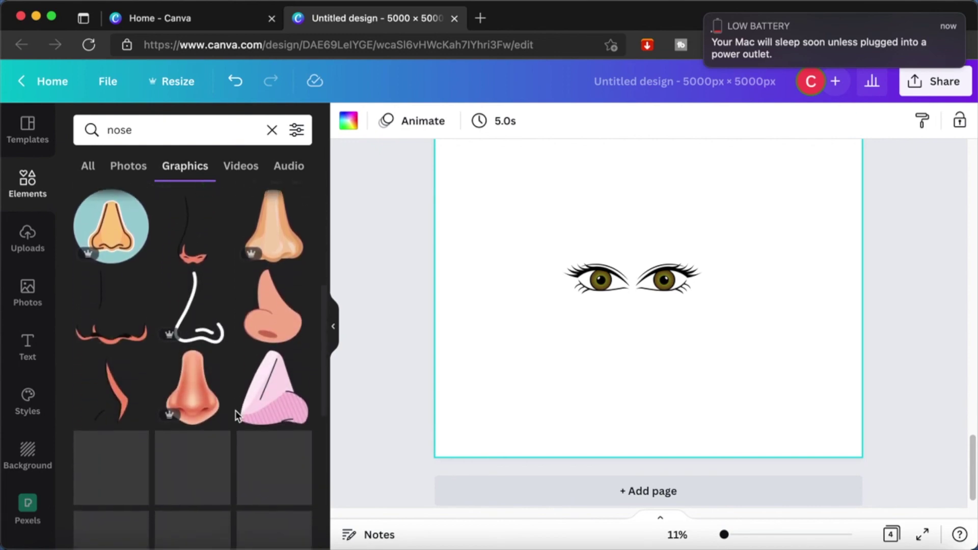
scroll(236, 411, "down", 2)
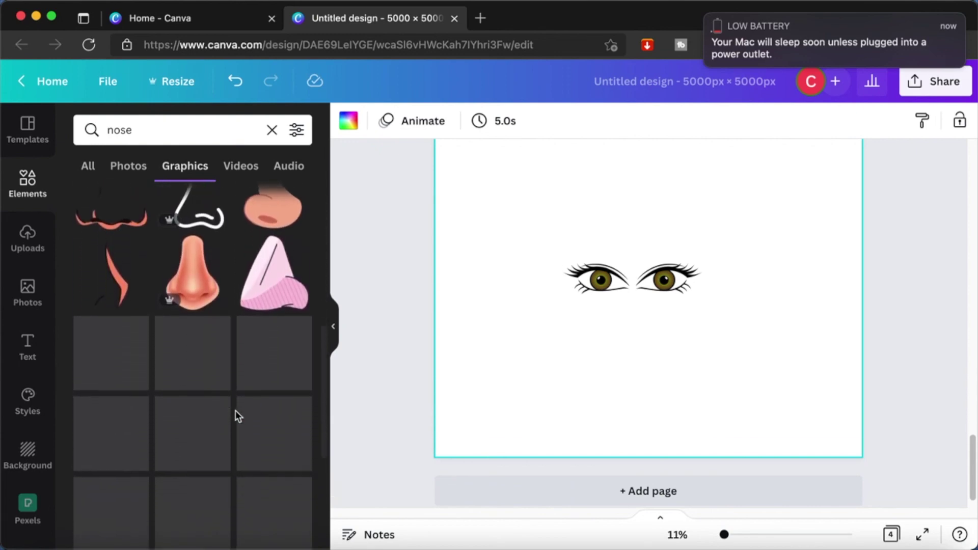
left_click(227, 283)
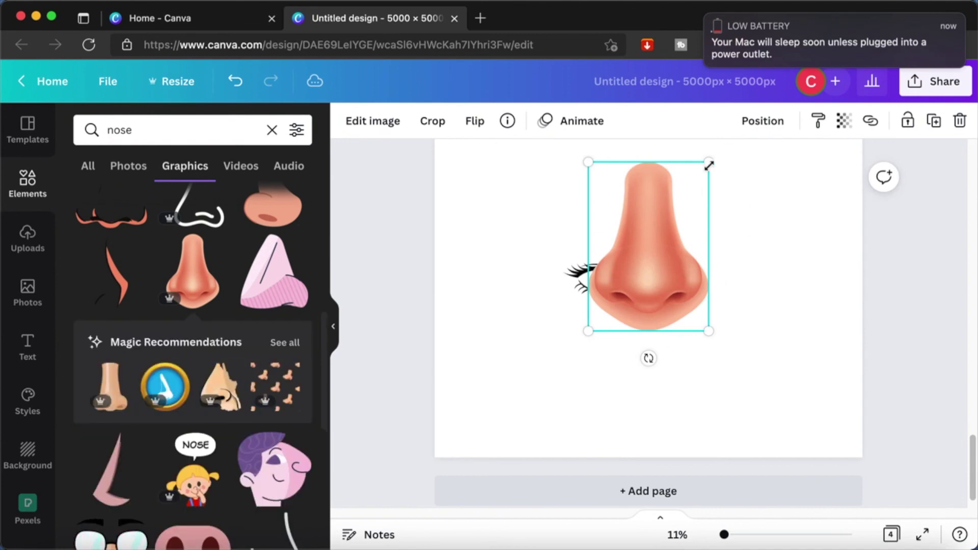
Shrink the nose to match the eyes and centre it beneath them
left_click_drag(710, 161, 609, 295)
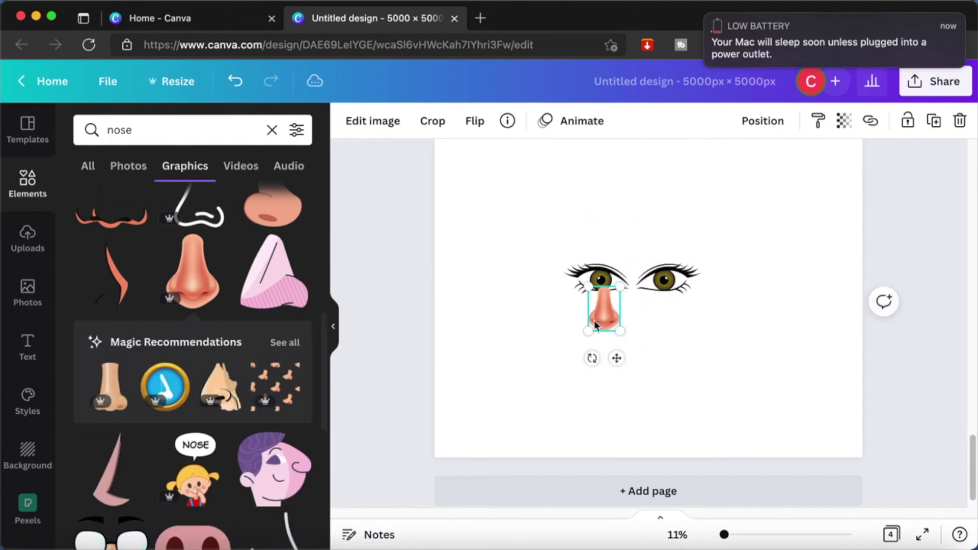
right_click(596, 321)
left_click(525, 319)
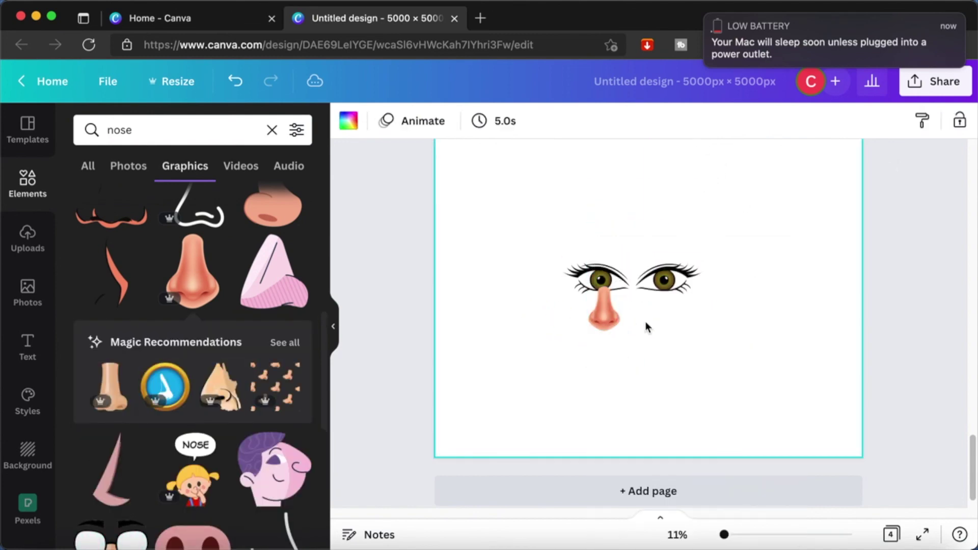
left_click_drag(614, 318, 638, 316)
left_click(598, 279)
left_click(698, 345)
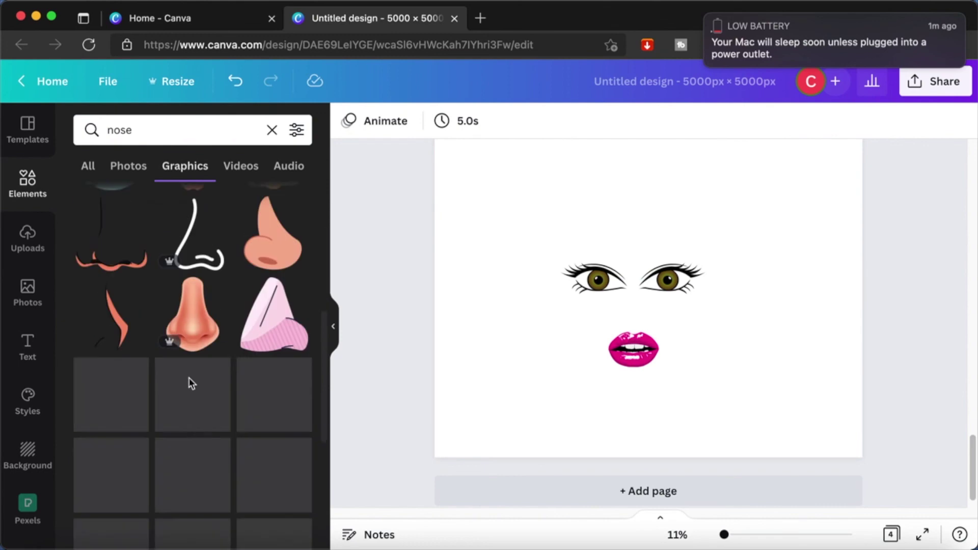
scroll(283, 314, "down", 5)
Move the eyes, nose and lips onto the woman's blank face and start cropping the left eye
left_click(282, 314)
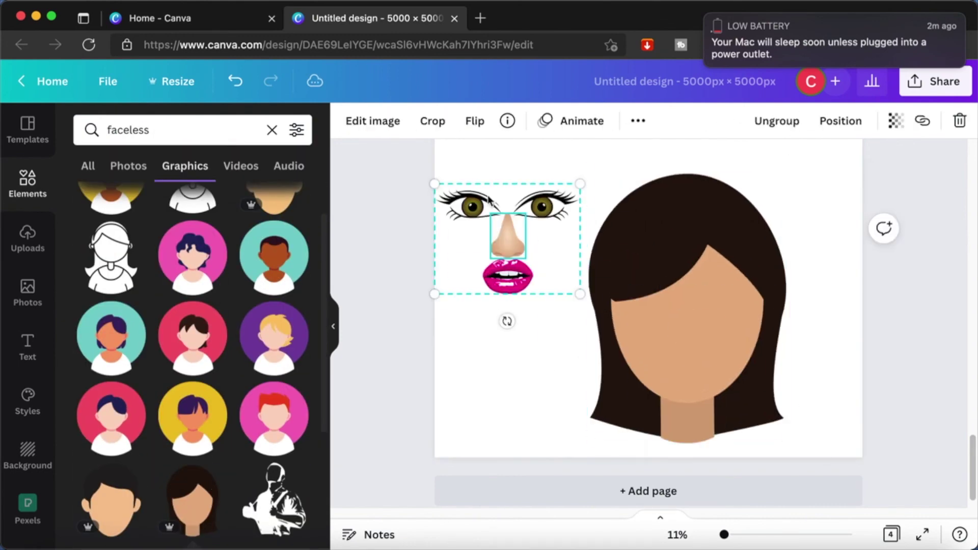
left_click_drag(489, 199, 670, 332)
double_click(670, 332)
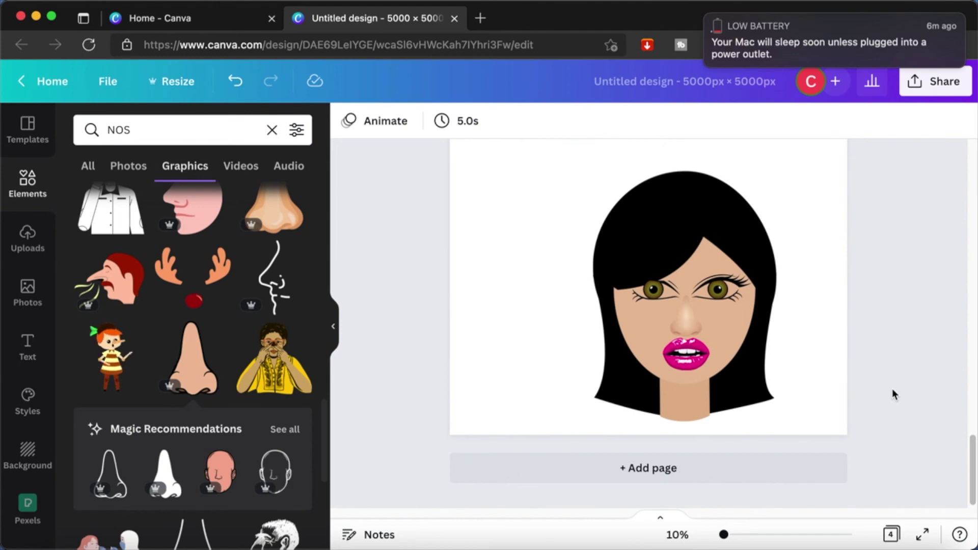
Scroll up through pages 3 and 2 back to the page 1 living-room scene
scroll(892, 390, "up", 5)
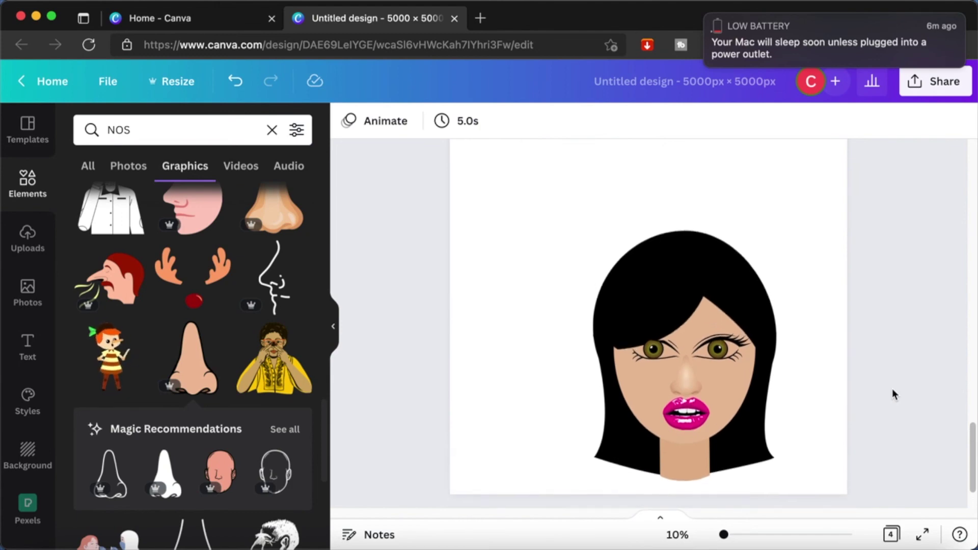
scroll(891, 394, "up", 10)
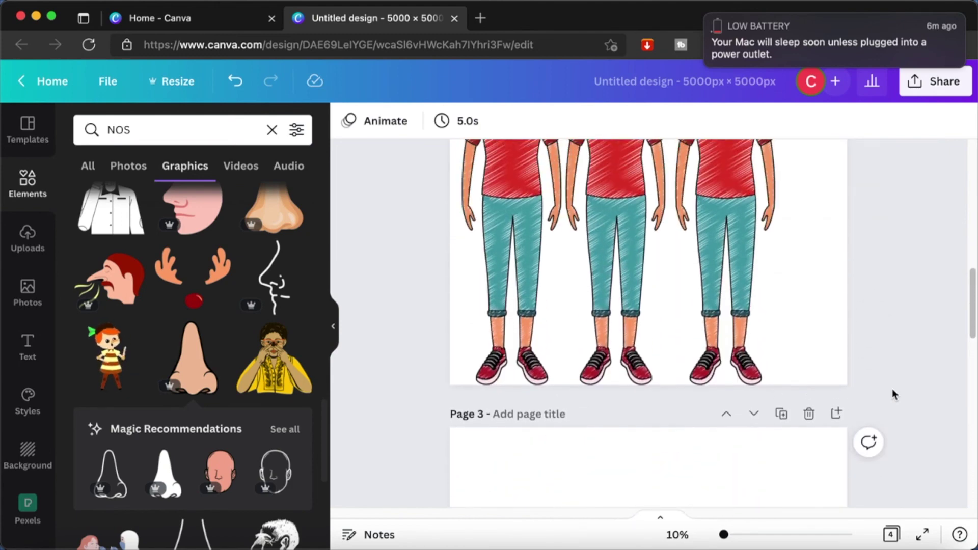
scroll(893, 393, "up", 4)
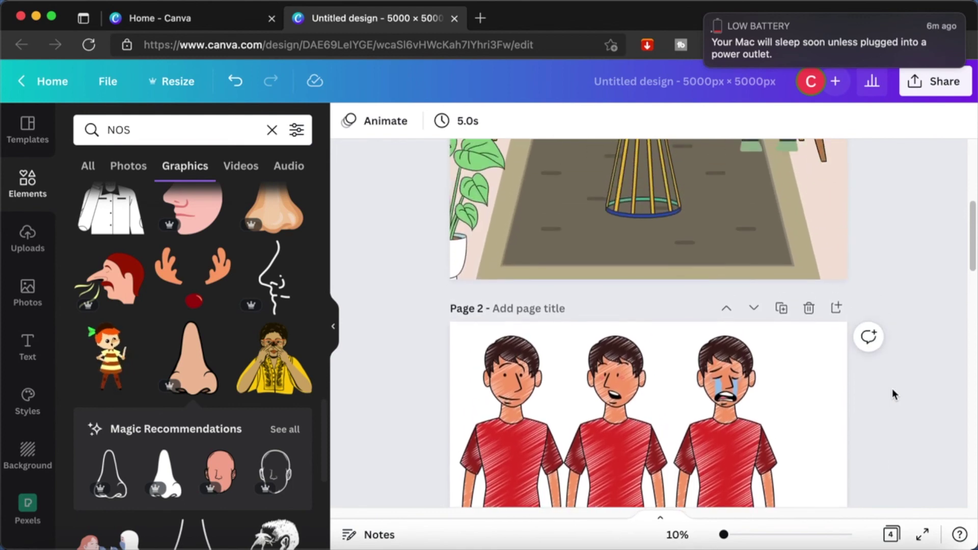
scroll(892, 392, "up", 10)
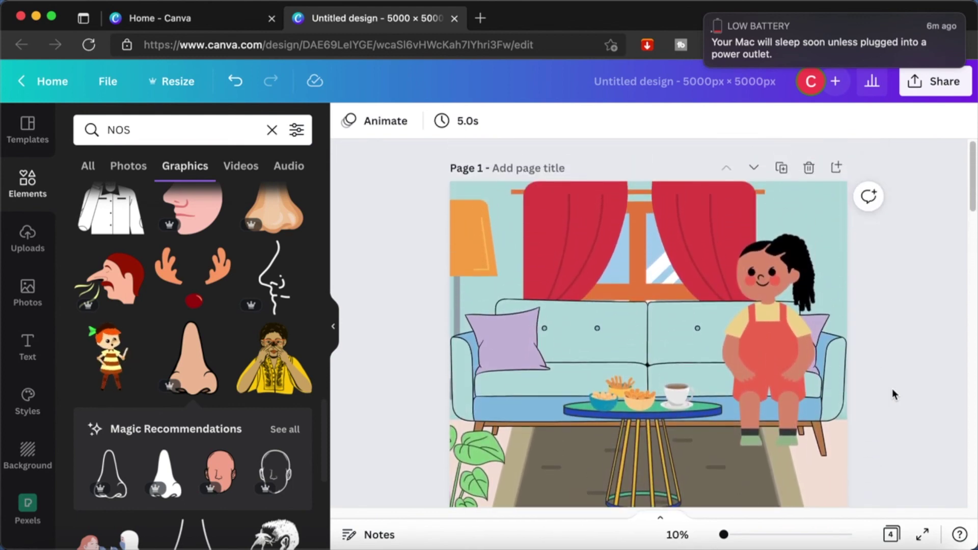